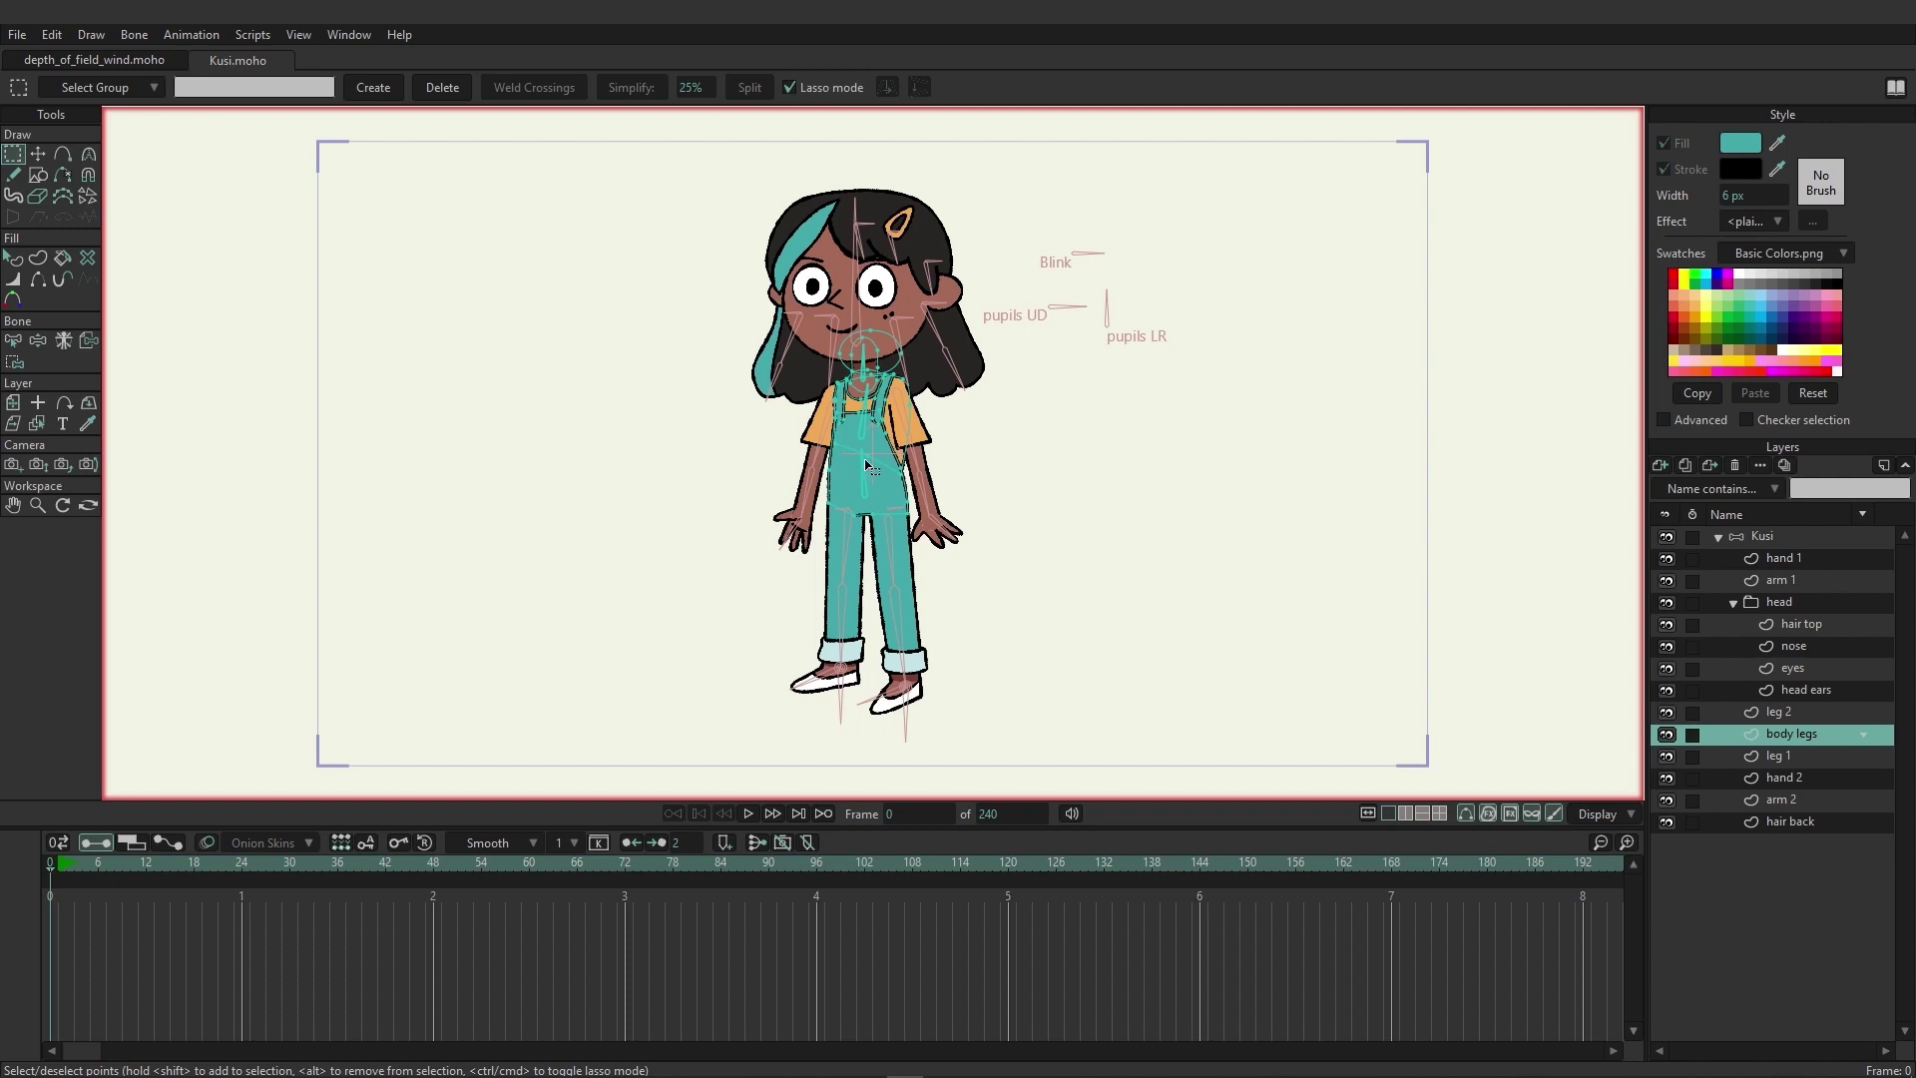
# Collapse the Kusi group and add a reference copy named Kusi 2 above it.
pyautogui.click(1762, 541)
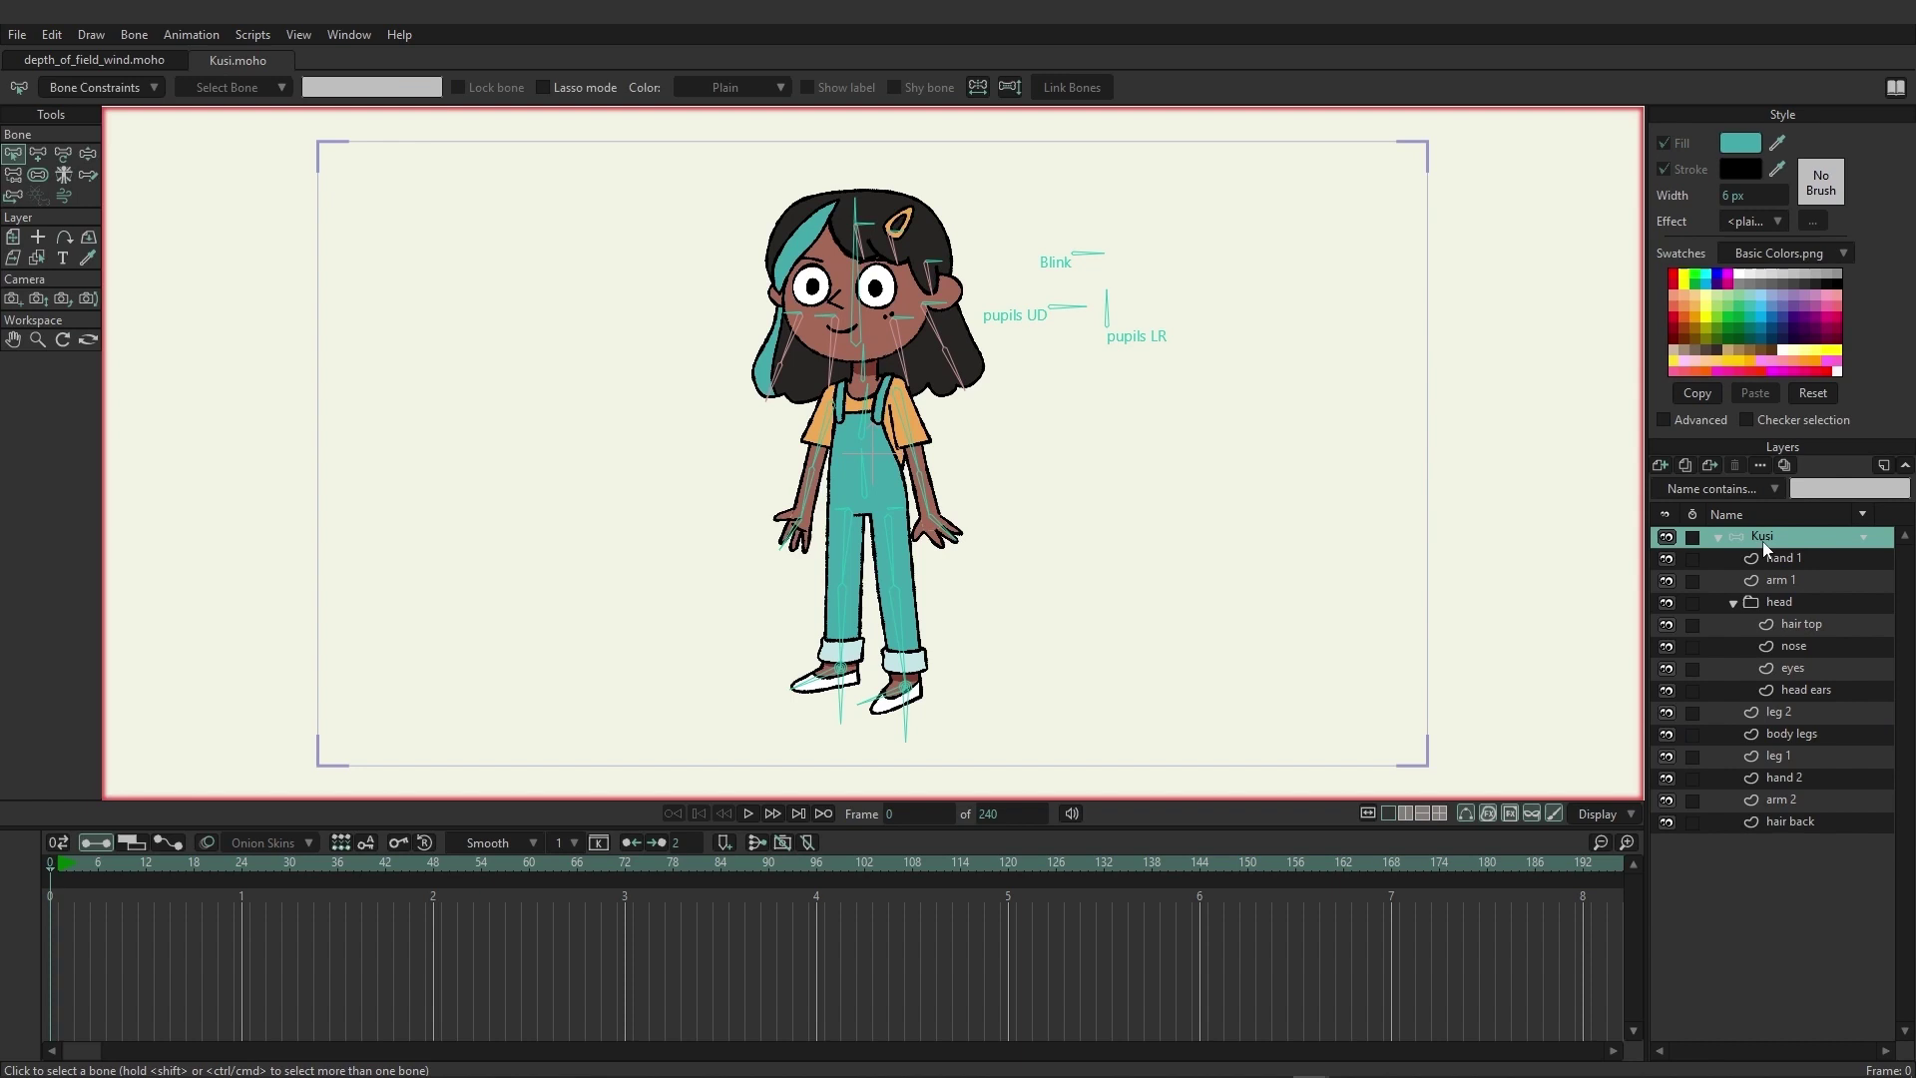
pyautogui.click(1718, 537)
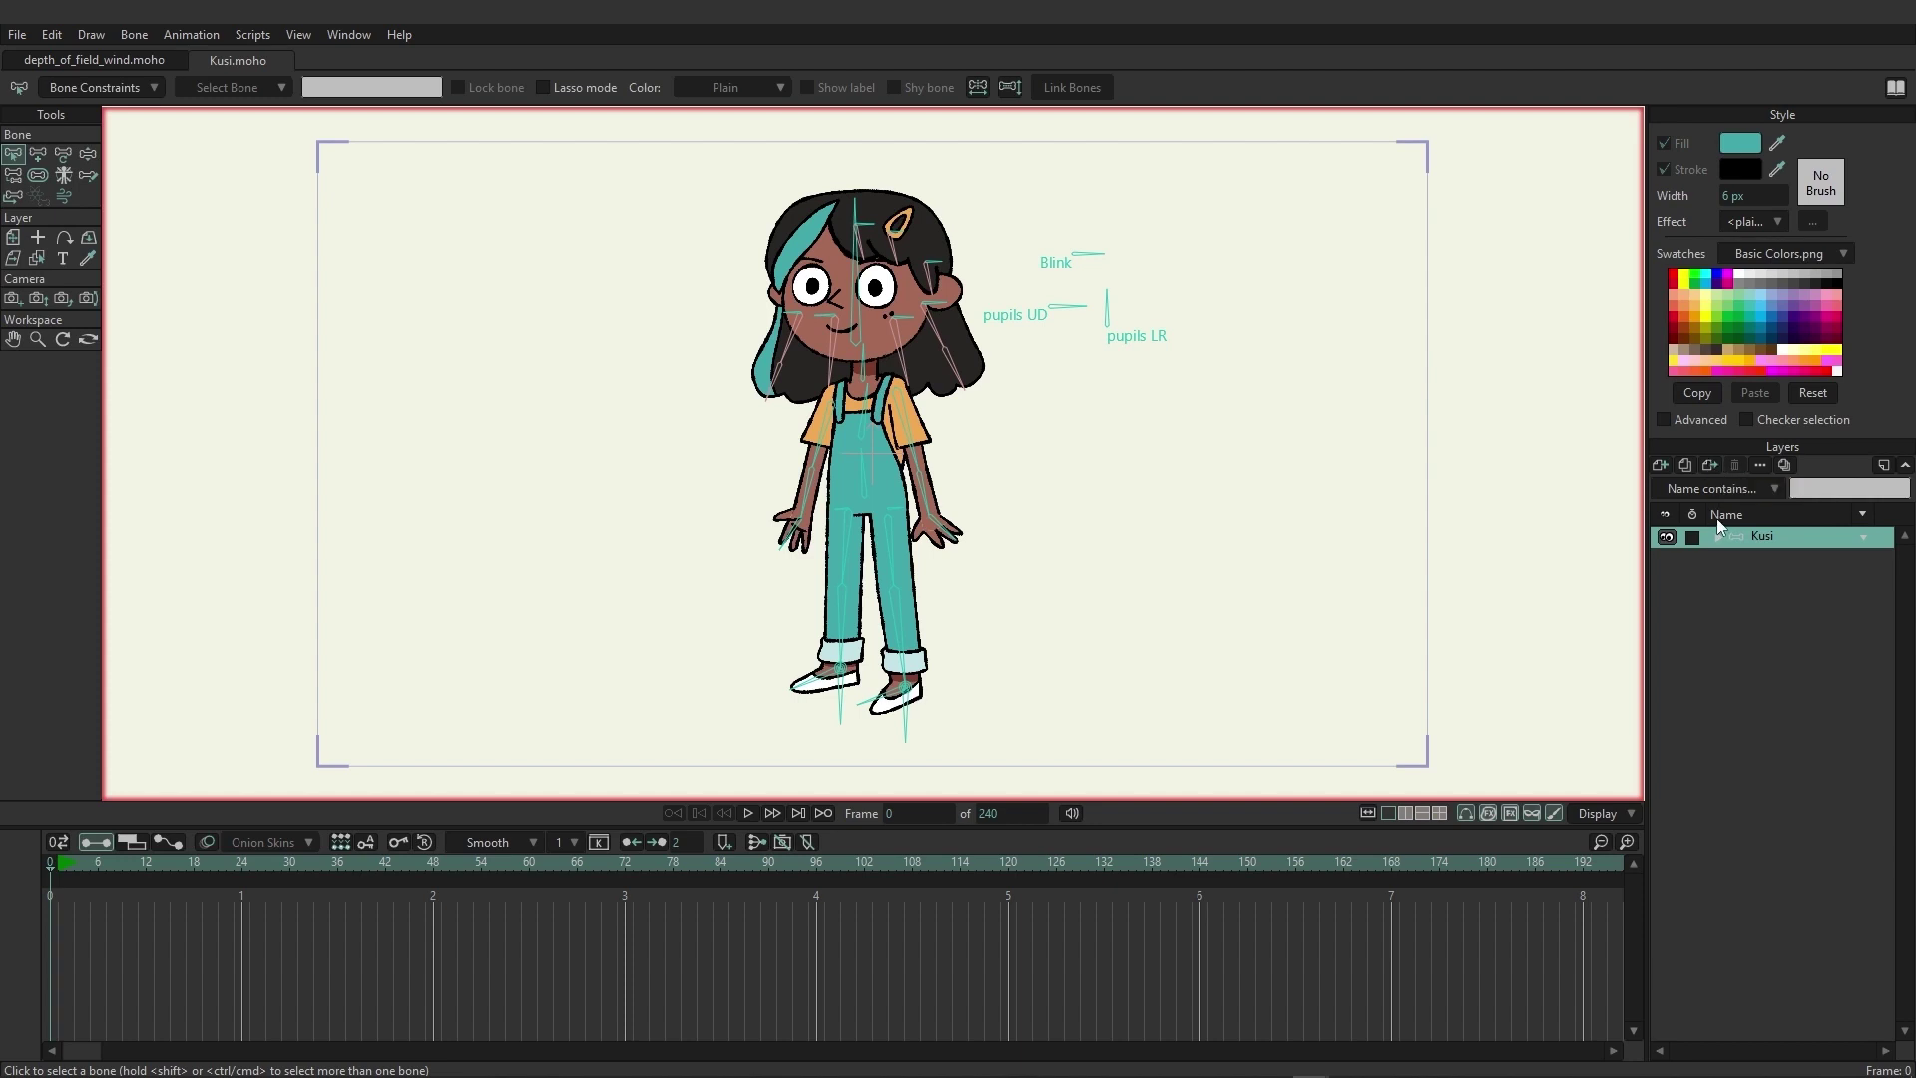
pyautogui.click(1710, 464)
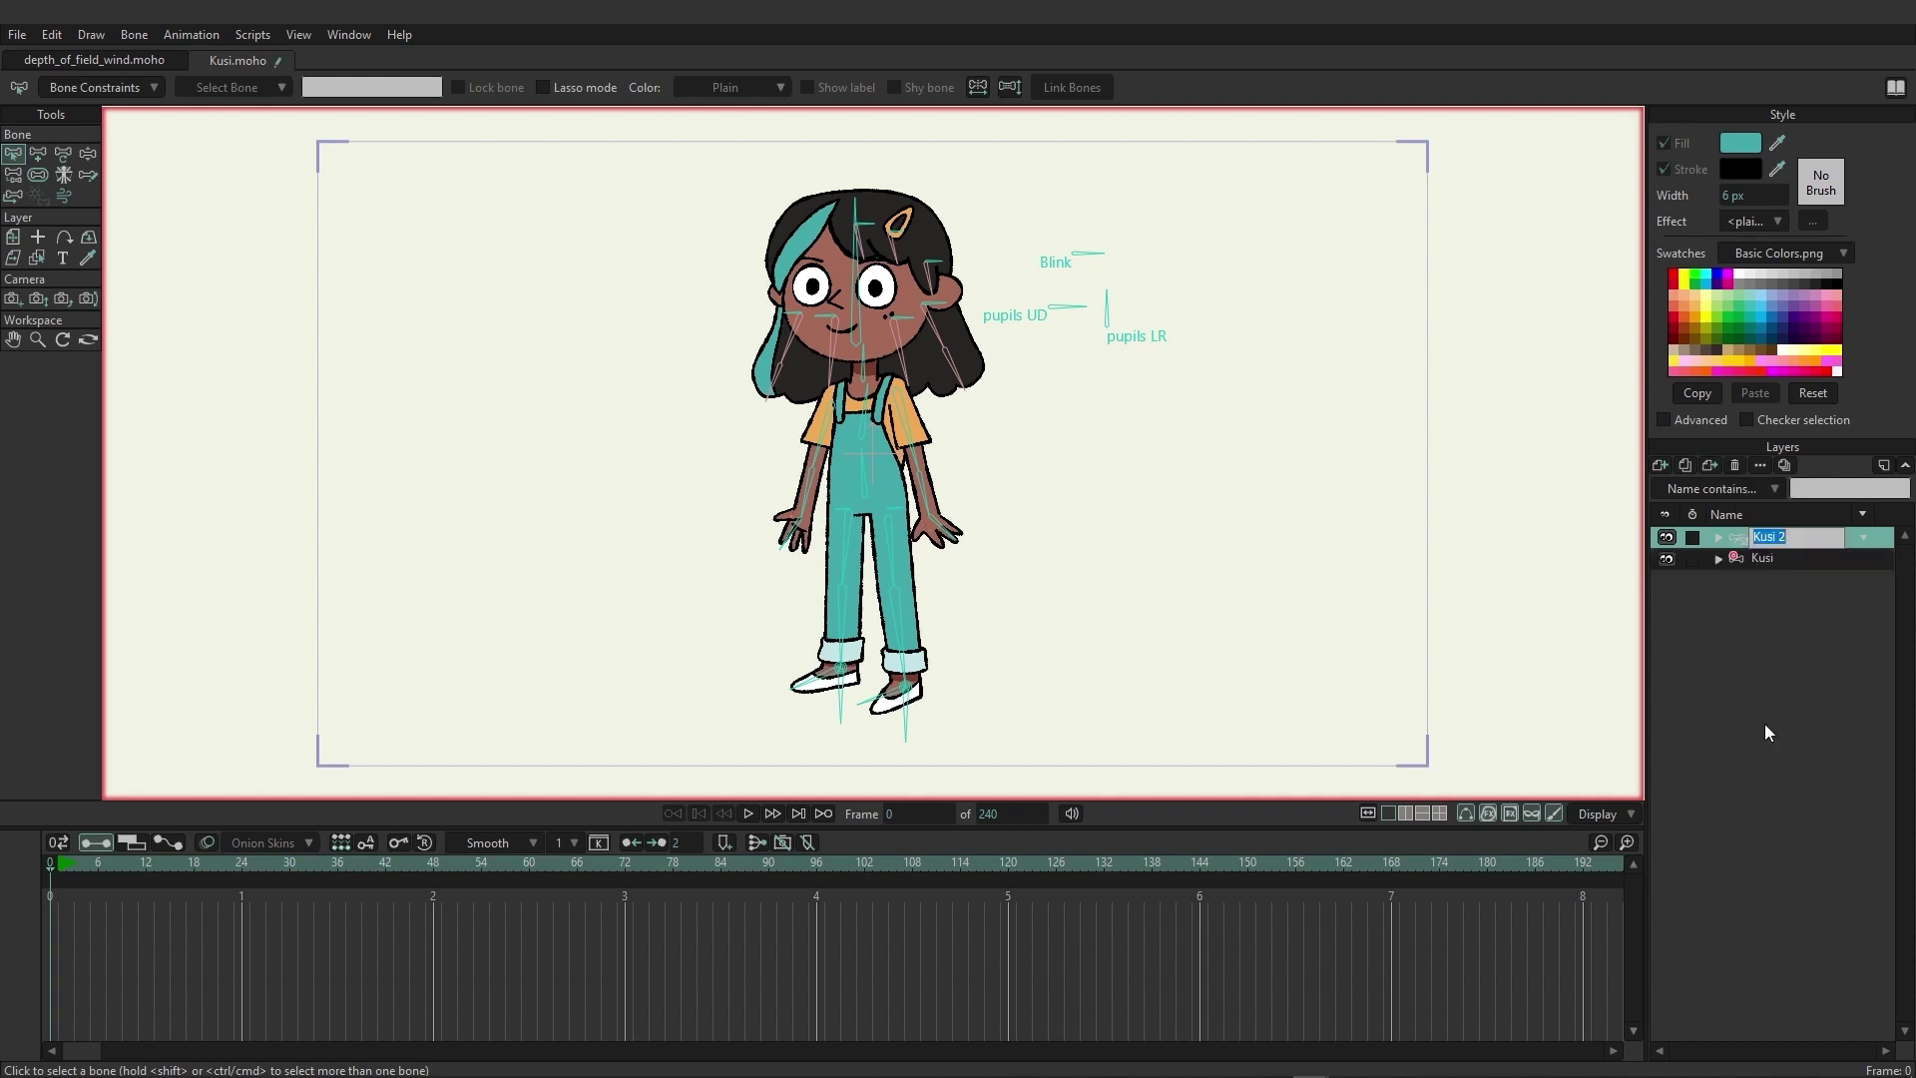
pyautogui.press('Return')
# Drag Kusi 2 right of the original, compare both layers, then expand the Kusi group.
pyautogui.click(13, 239)
pyautogui.moveTo(866, 342); pyautogui.dragTo(1203, 344)
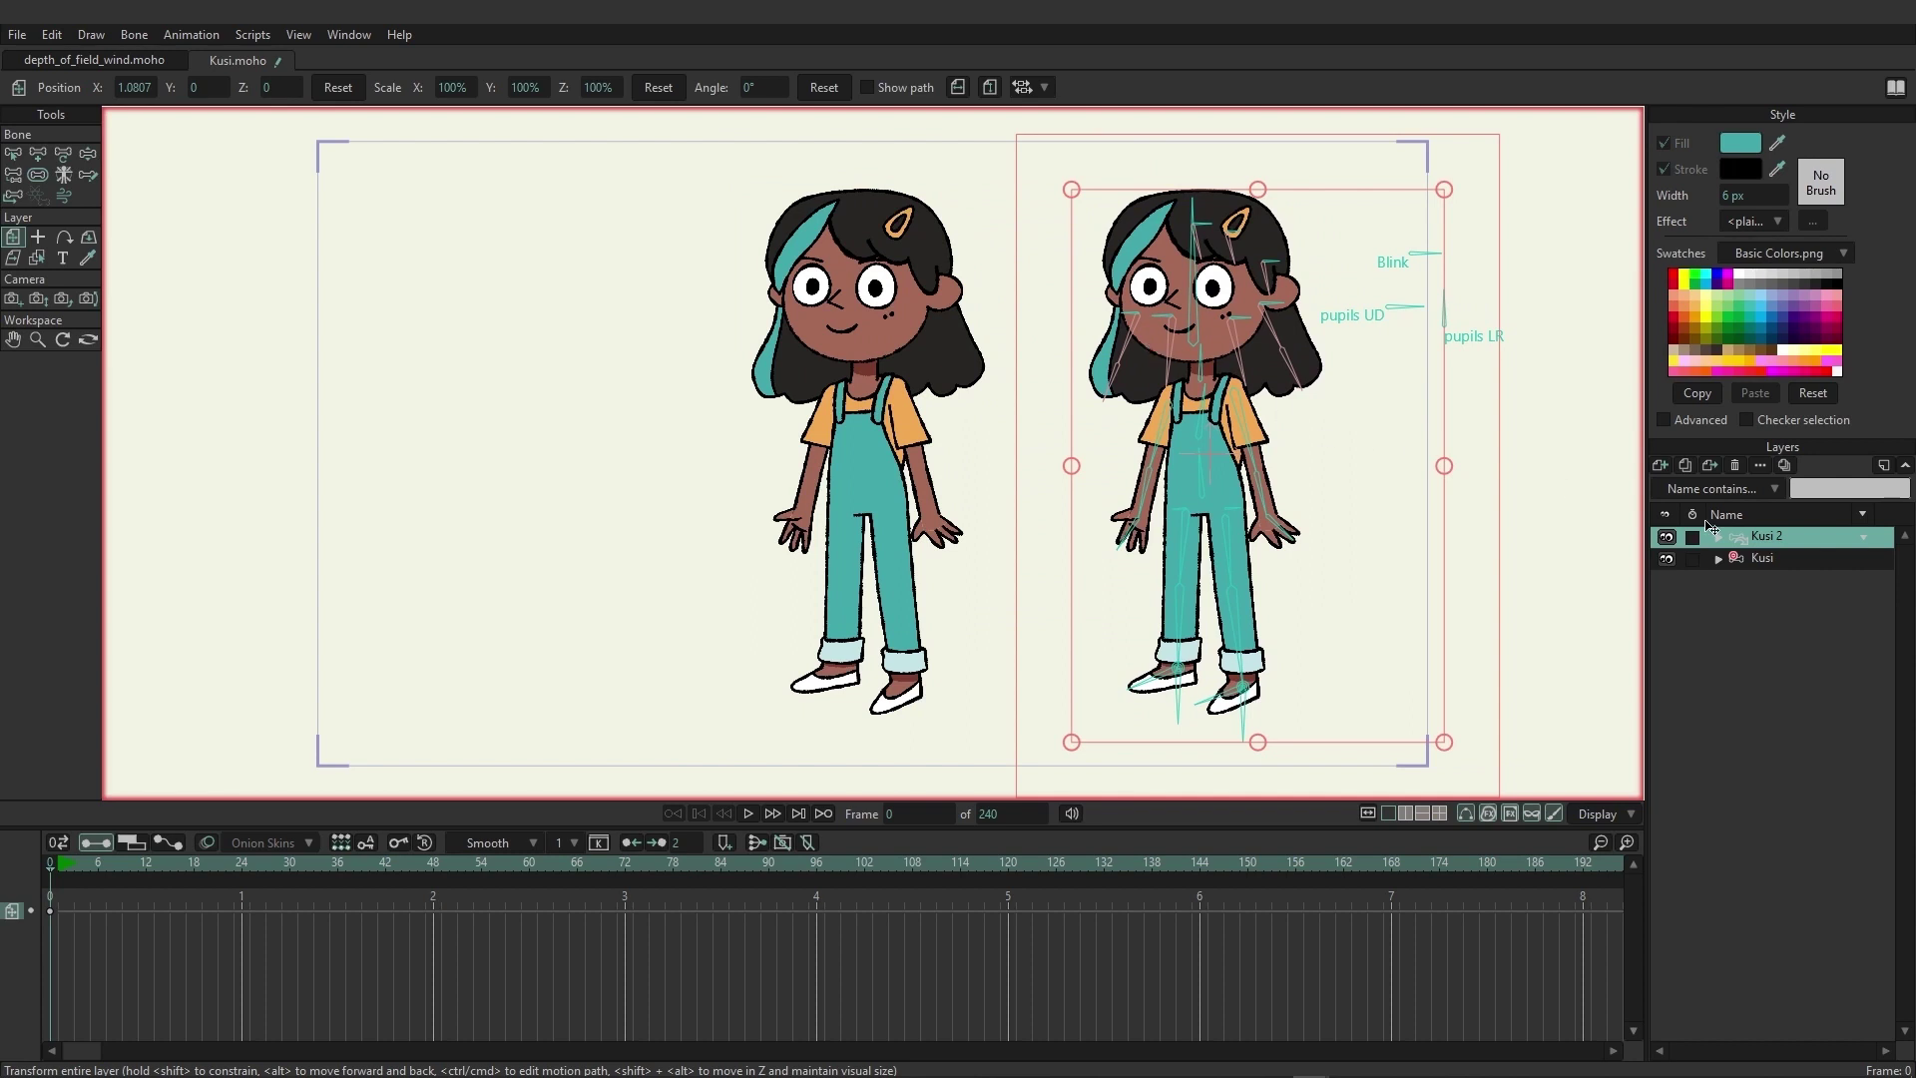
pyautogui.click(1760, 559)
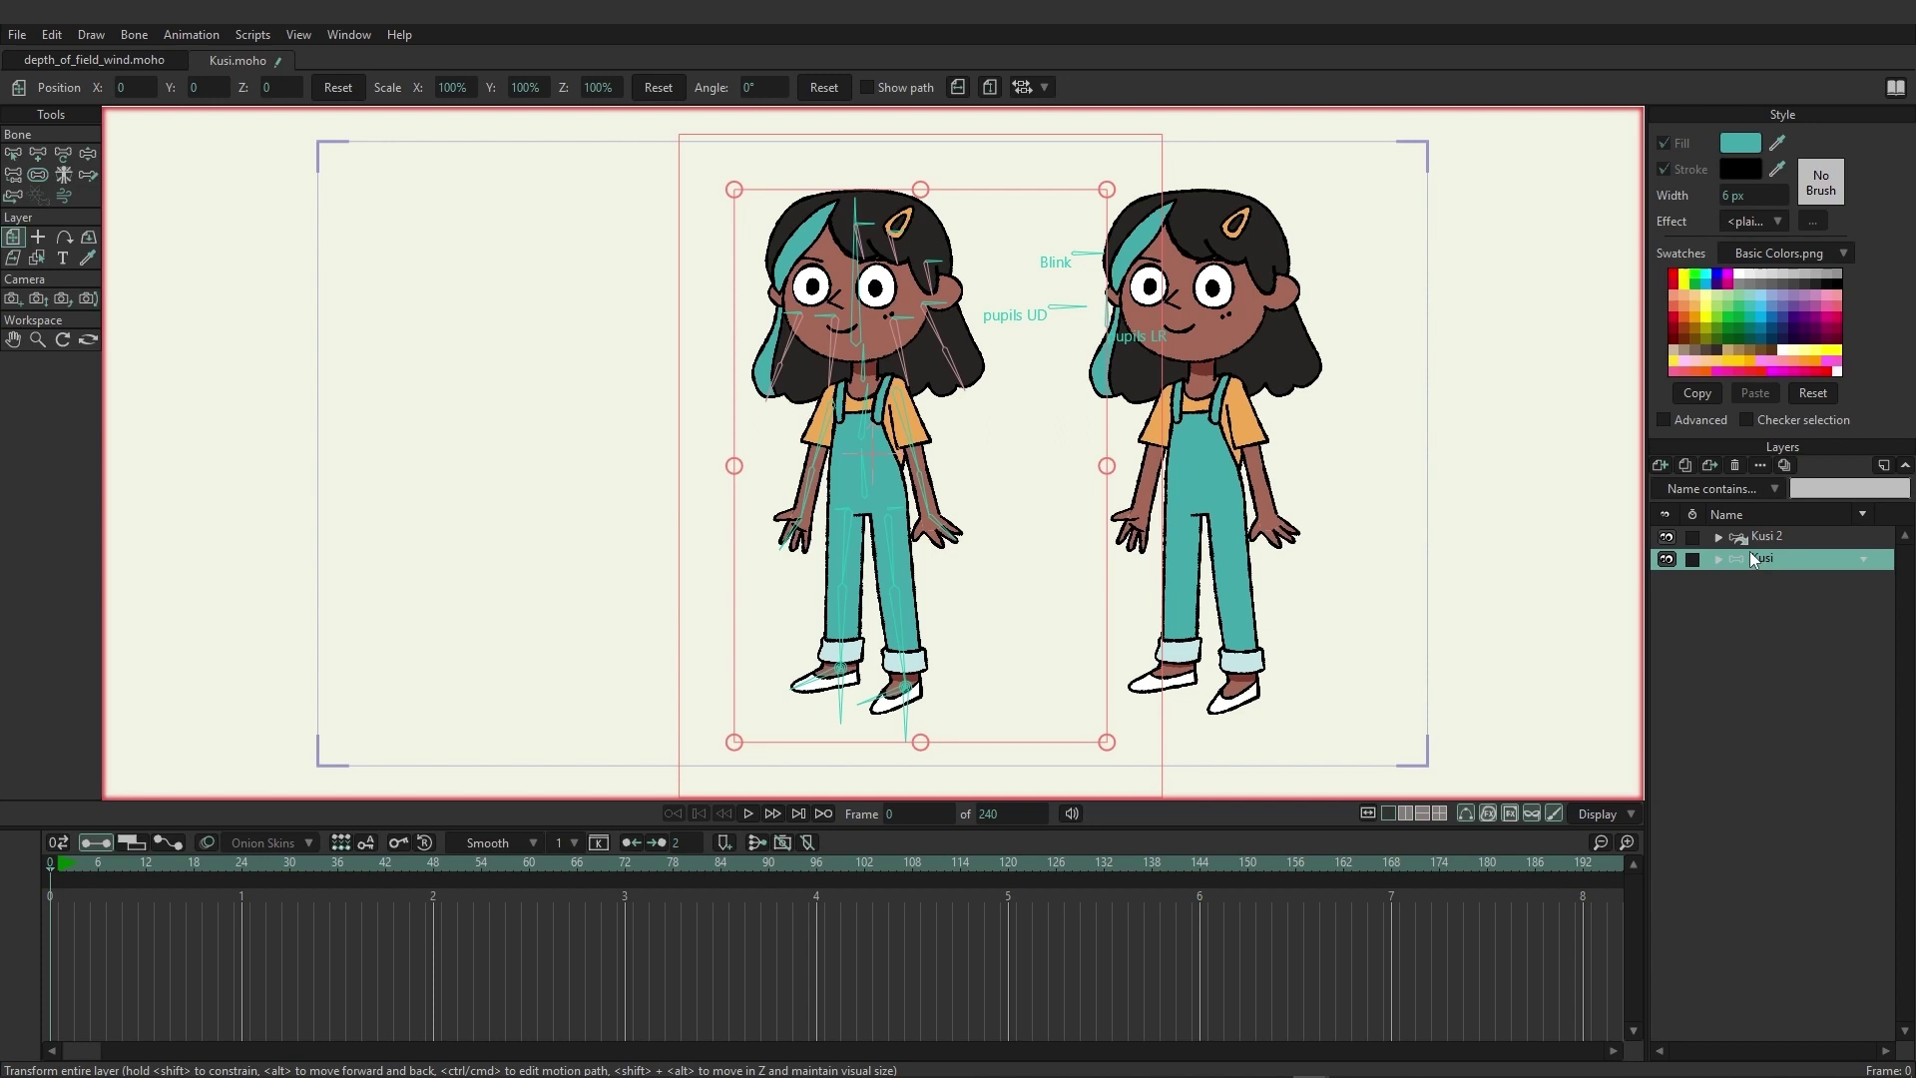
pyautogui.click(1763, 544)
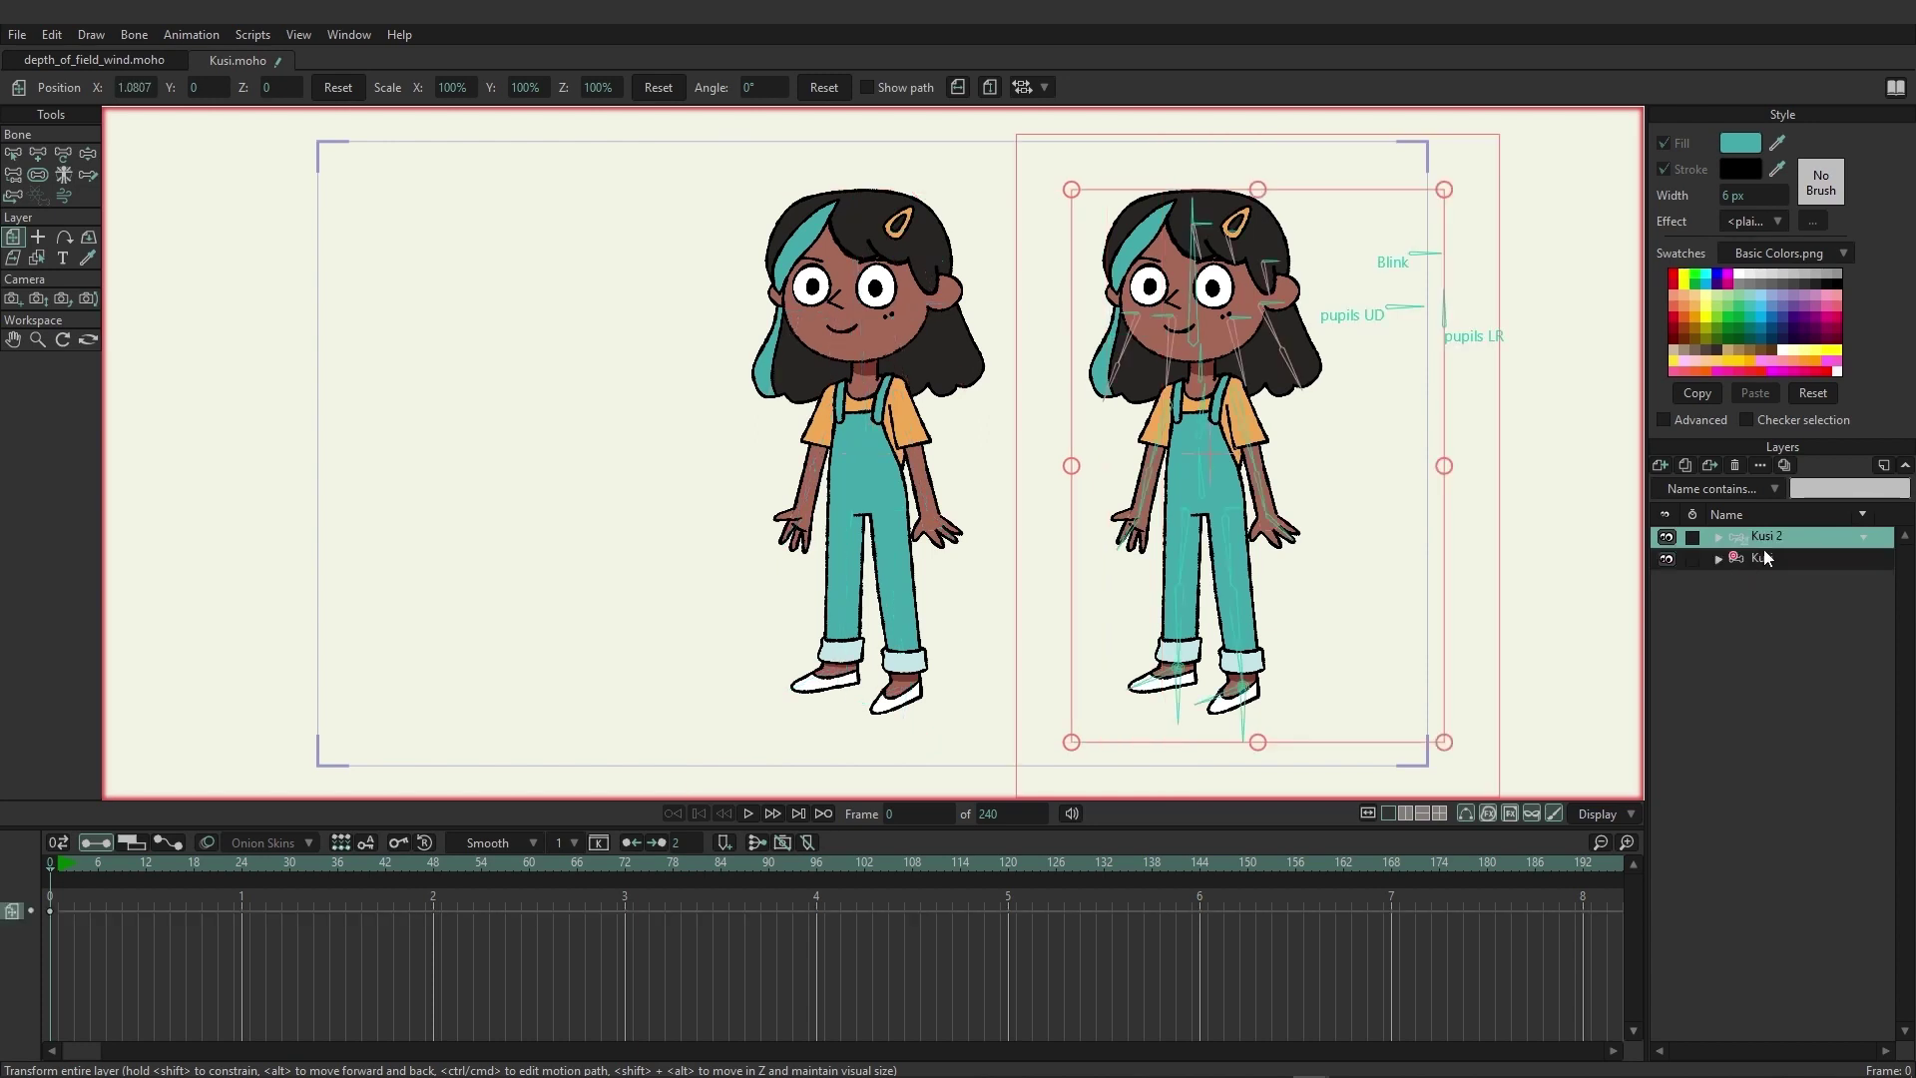
pyautogui.click(1760, 559)
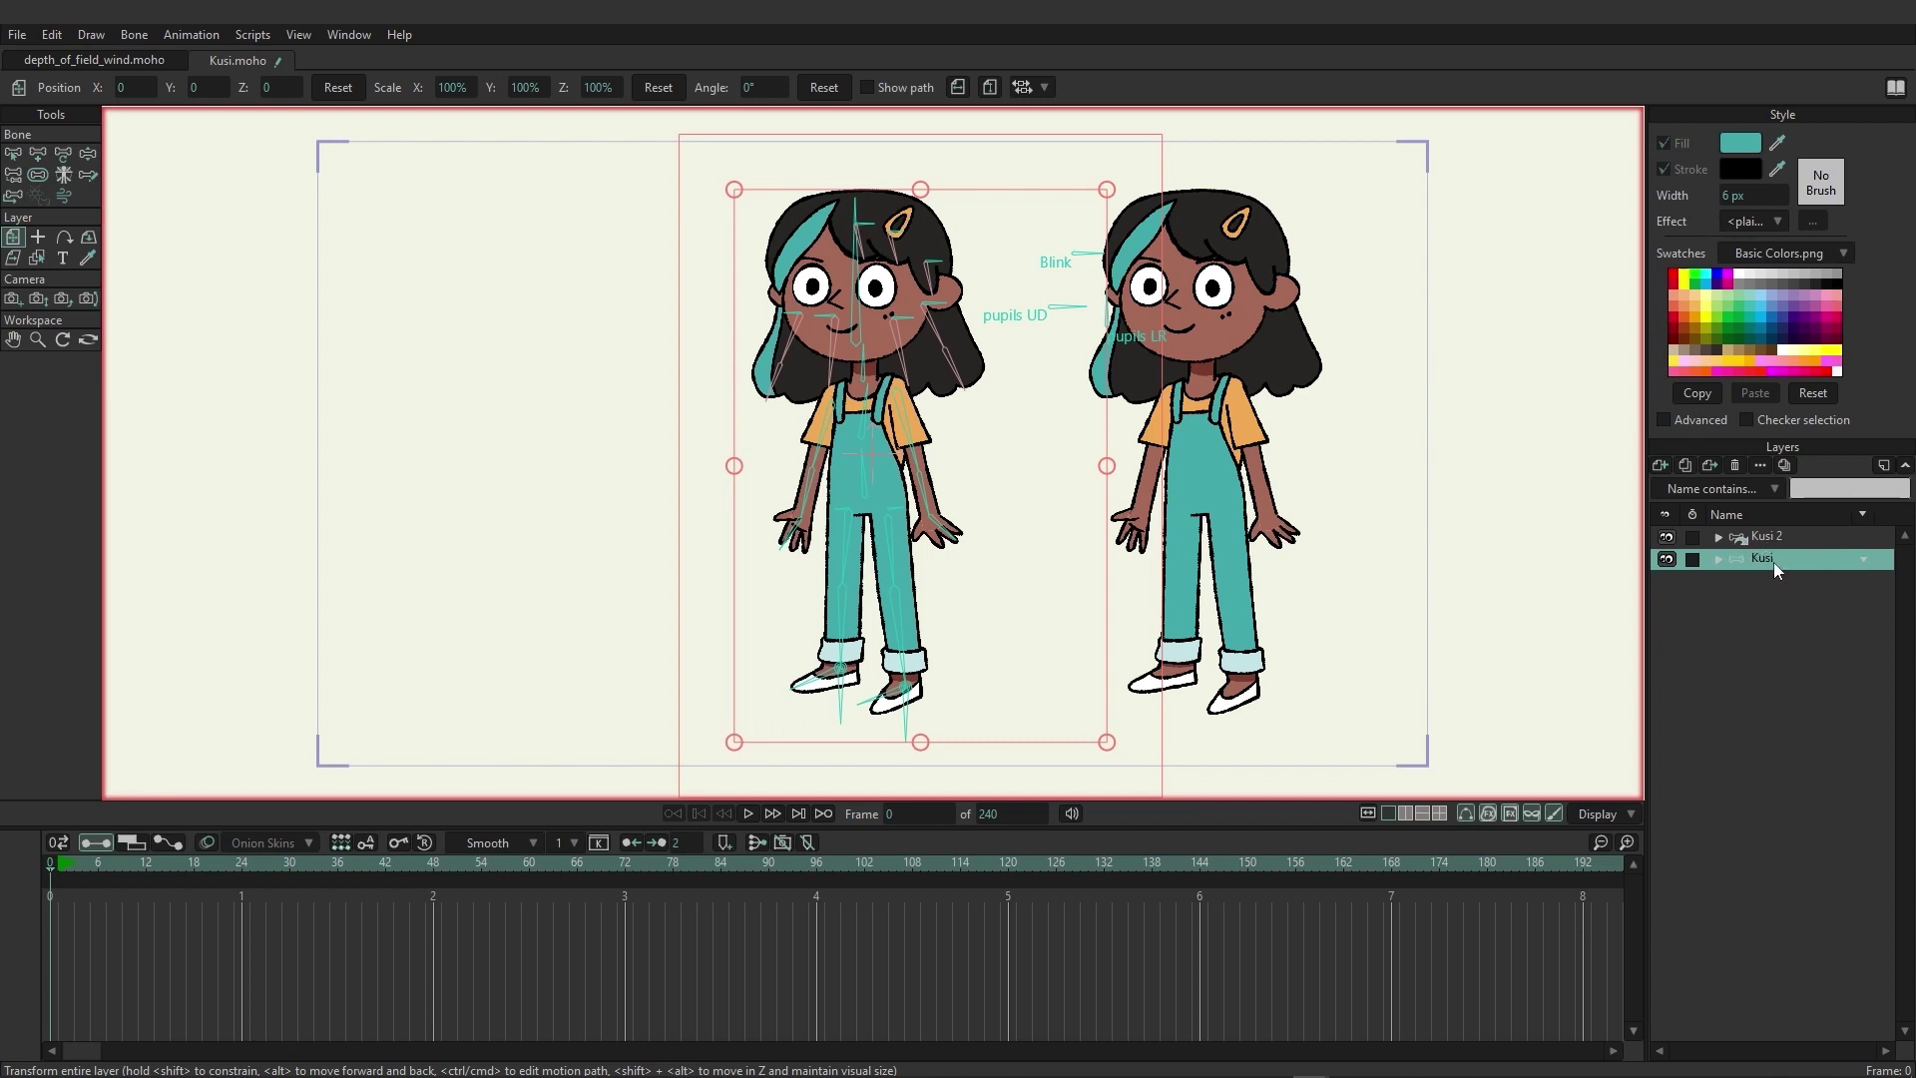
pyautogui.click(1757, 541)
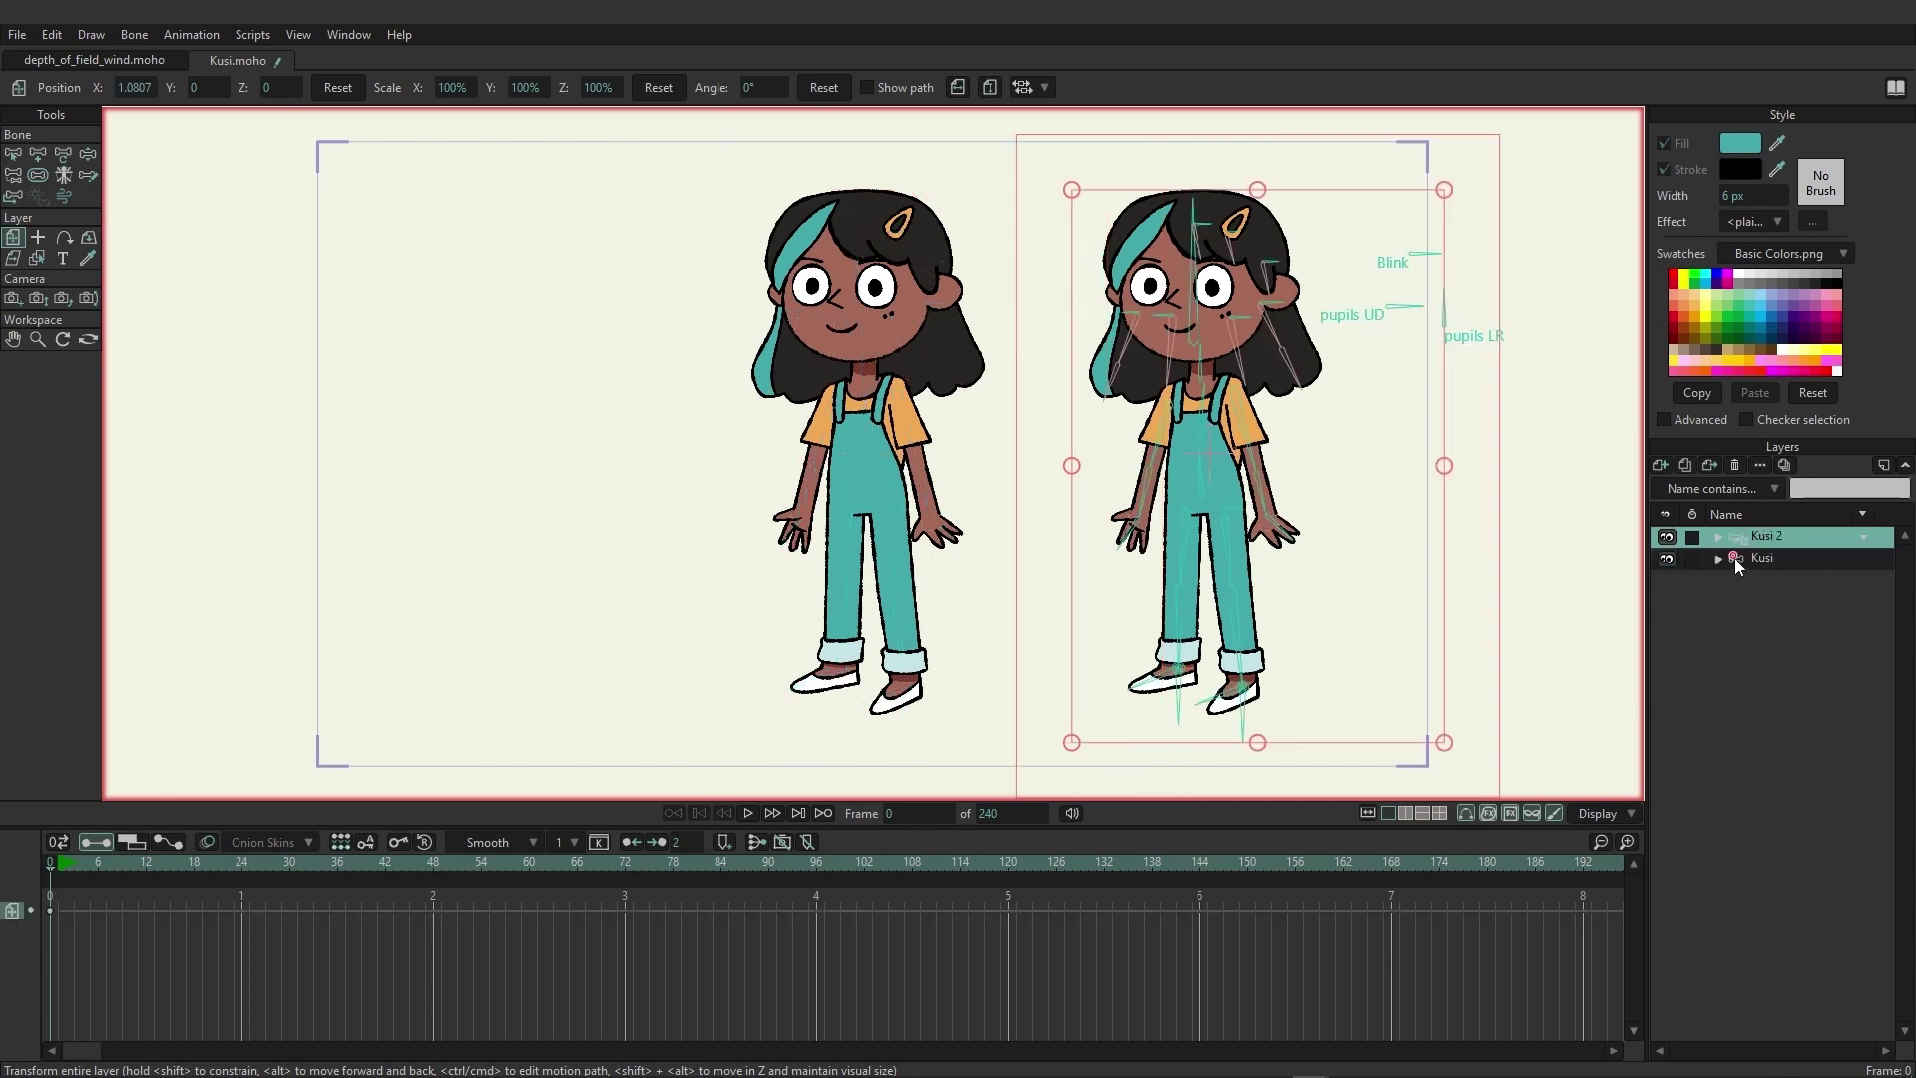
pyautogui.click(1736, 557)
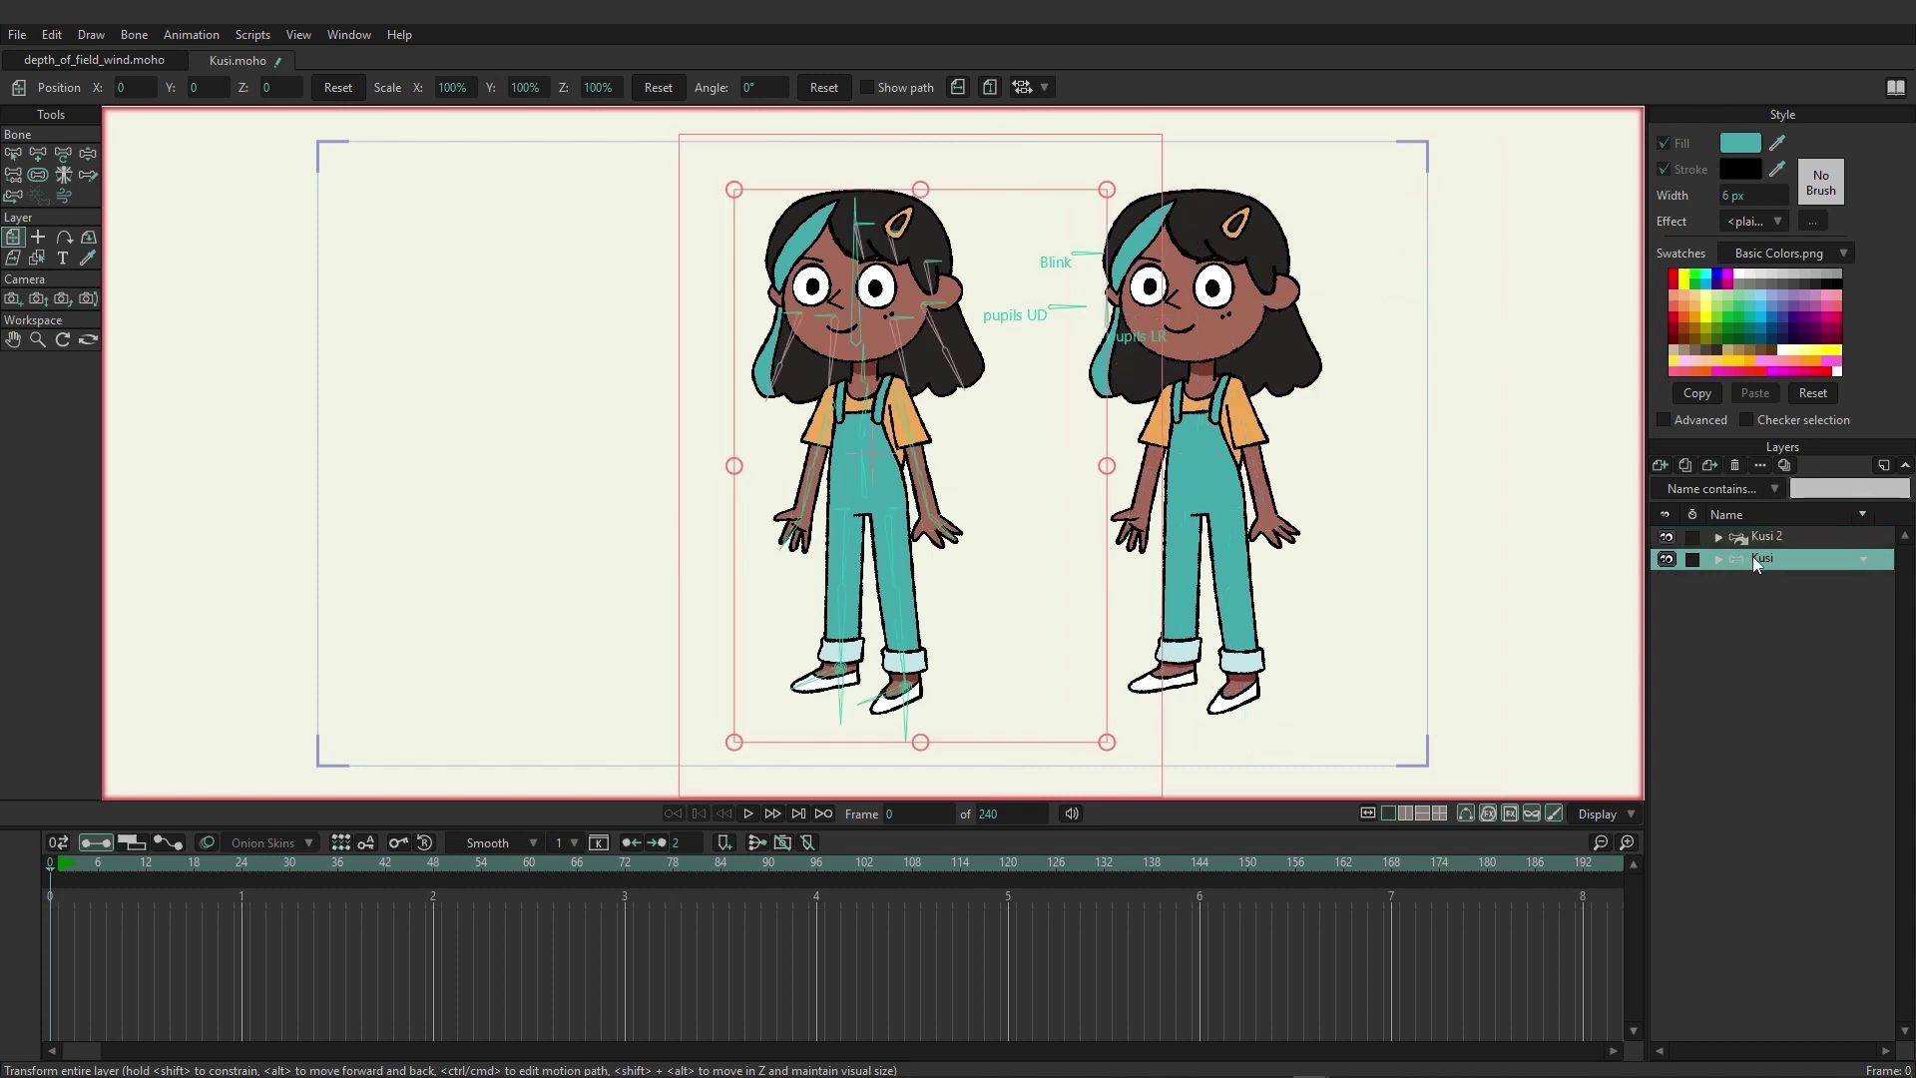
pyautogui.click(1766, 544)
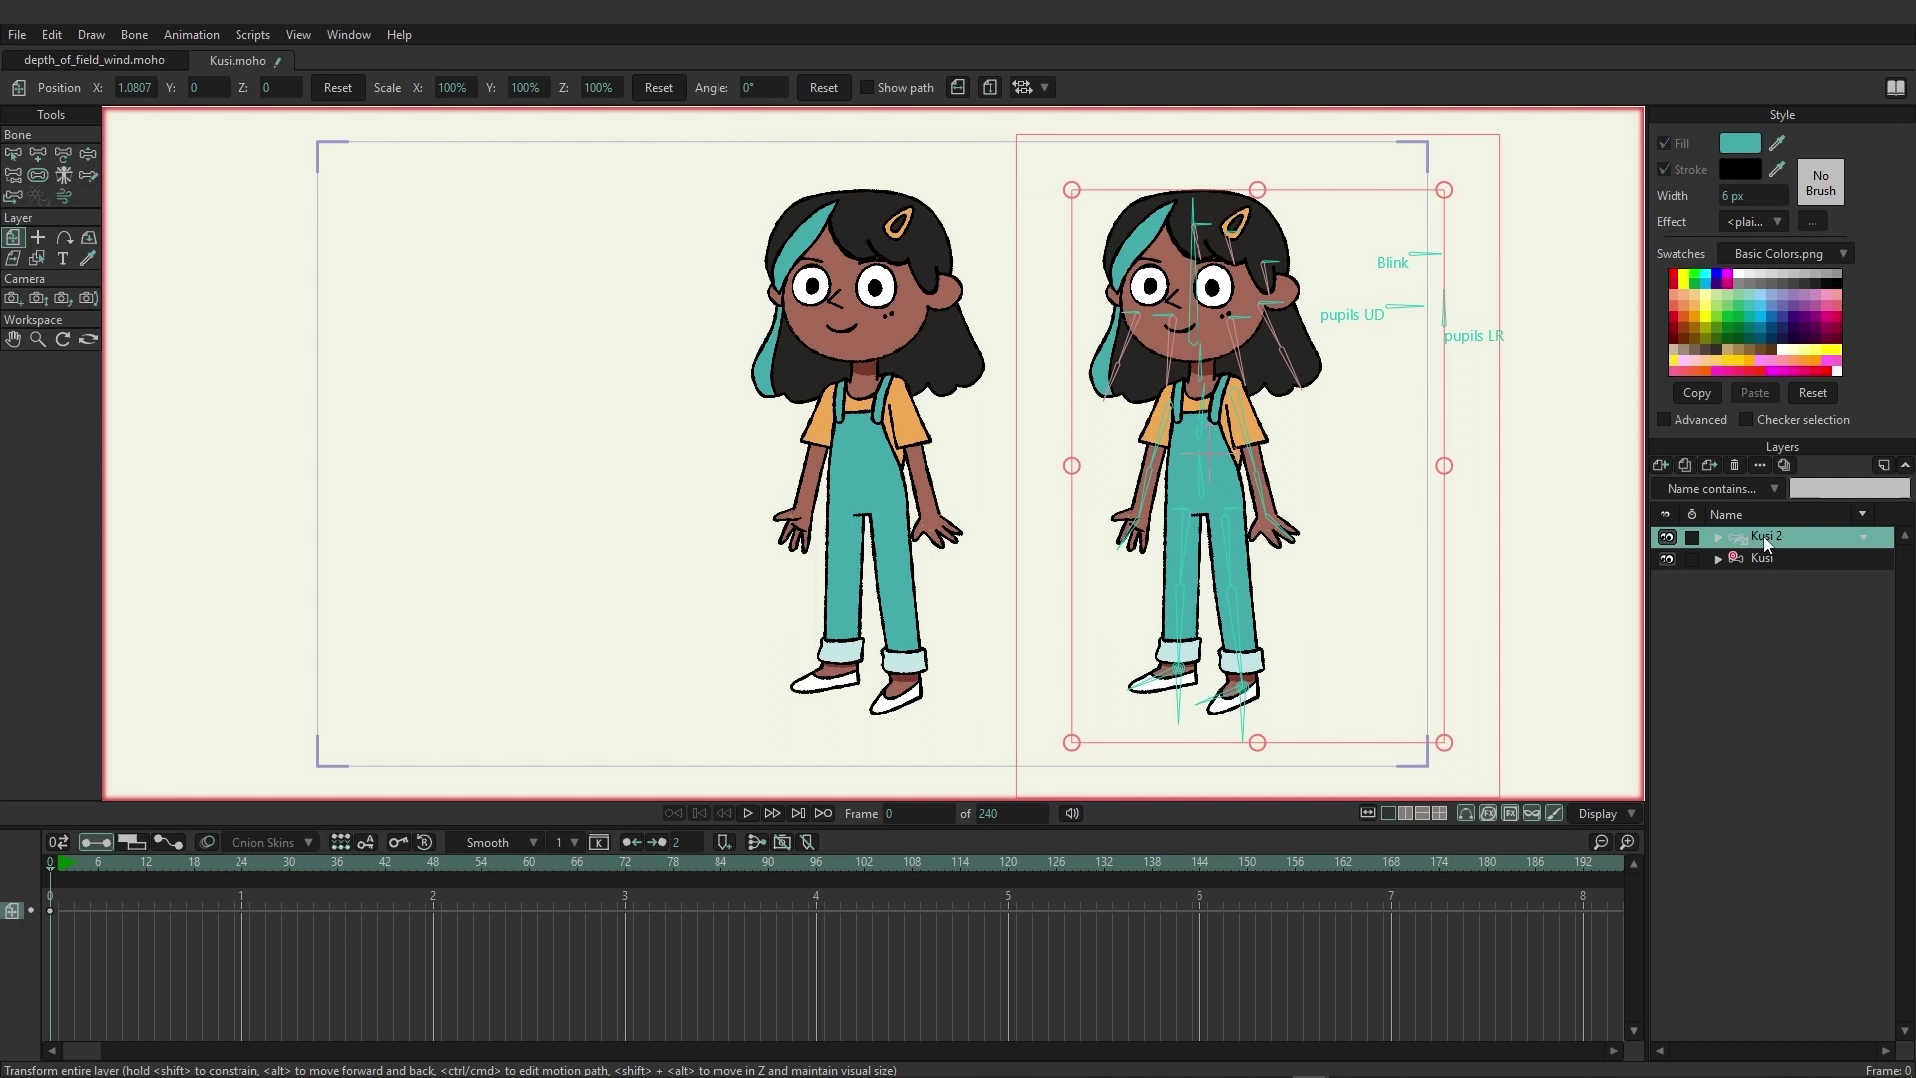
pyautogui.click(1739, 561)
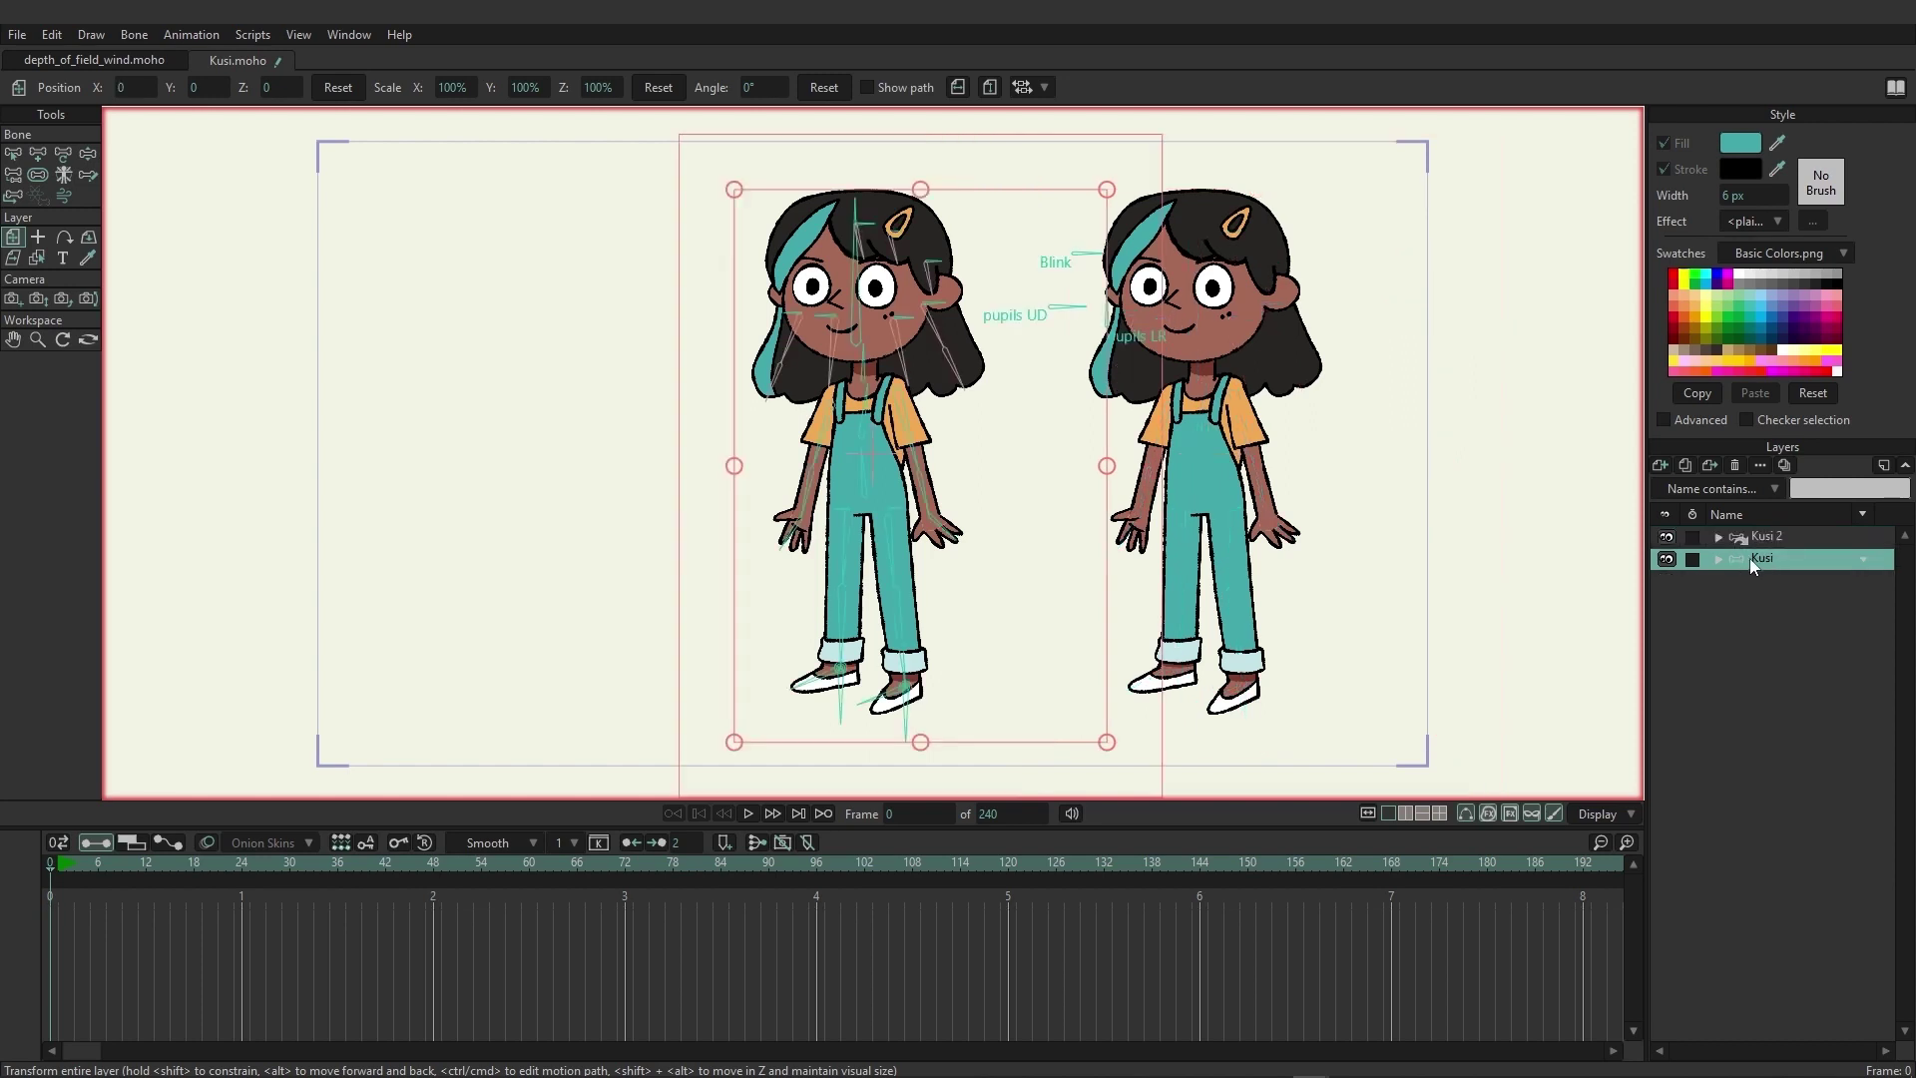
pyautogui.click(1720, 561)
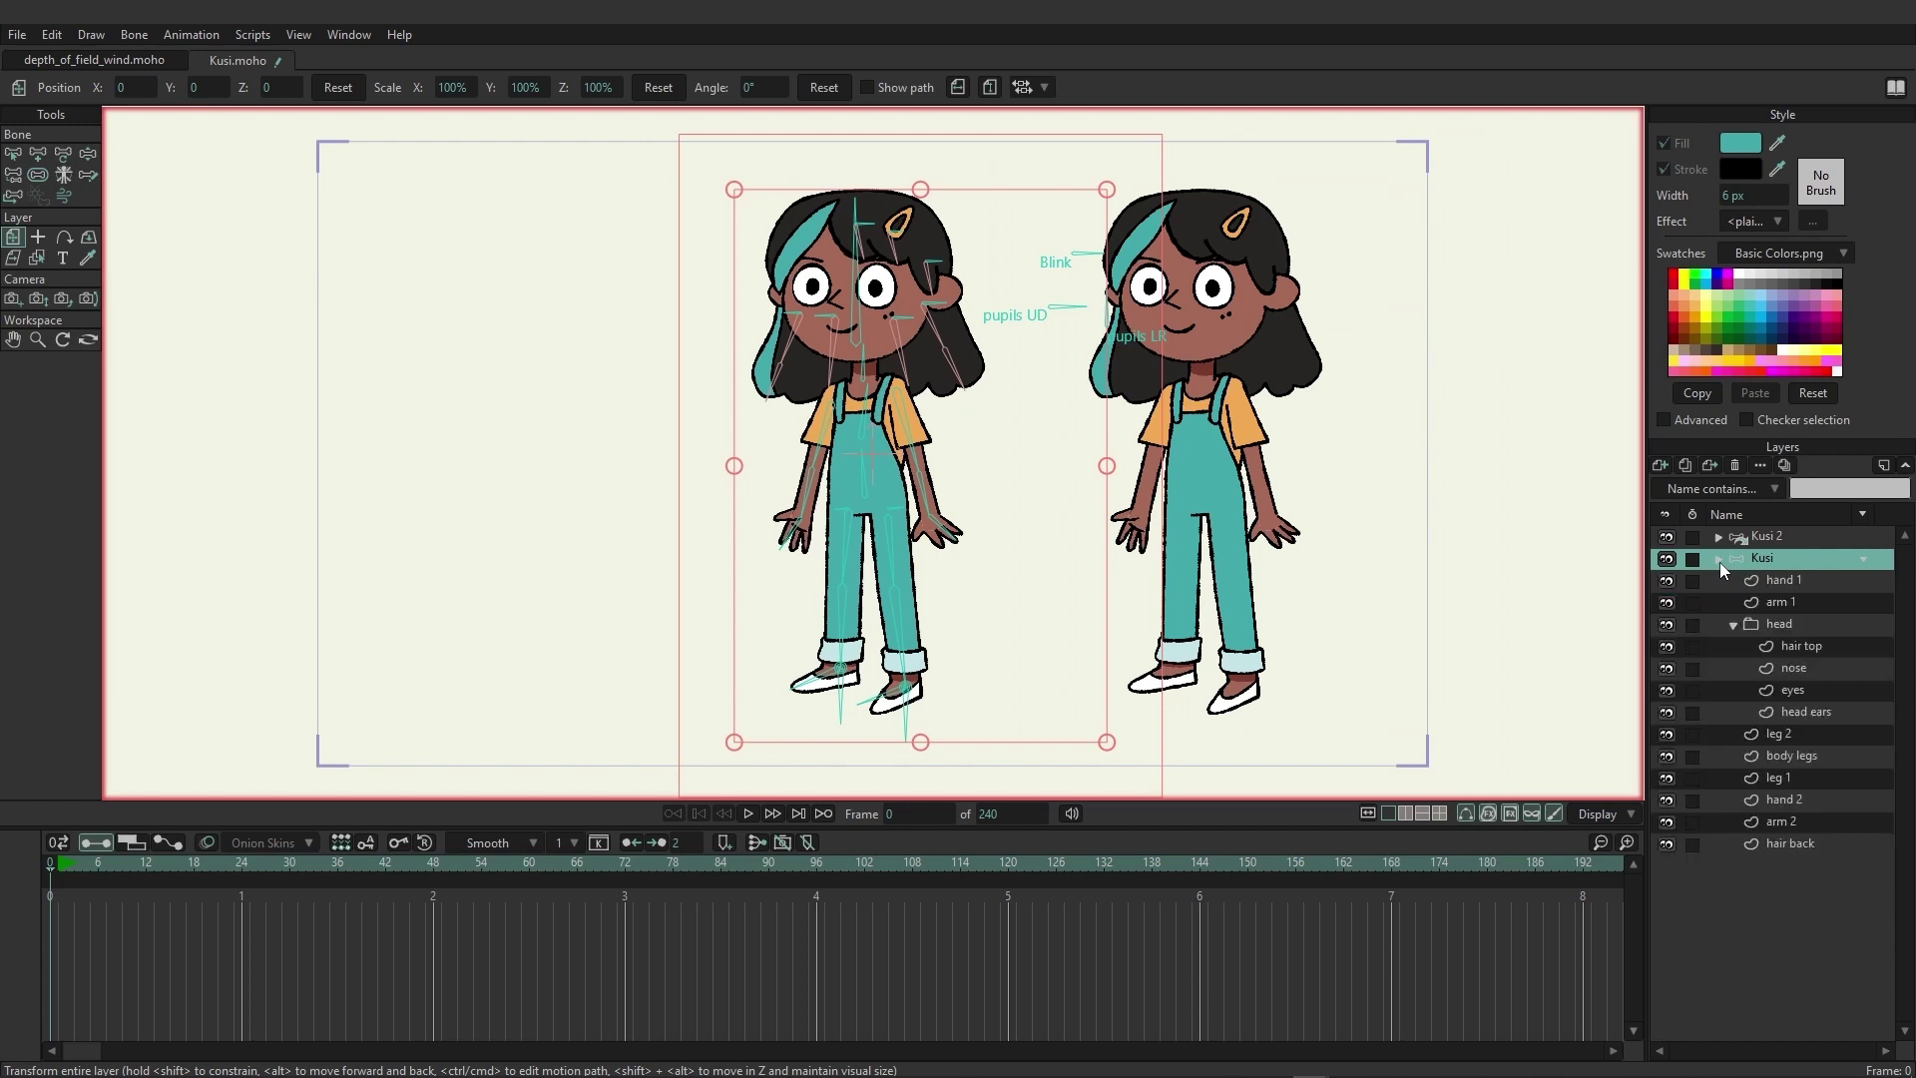
# Fill the original Kusi's overalls bib and leg 2 shapes in the body legs layer purple.
pyautogui.click(1796, 755)
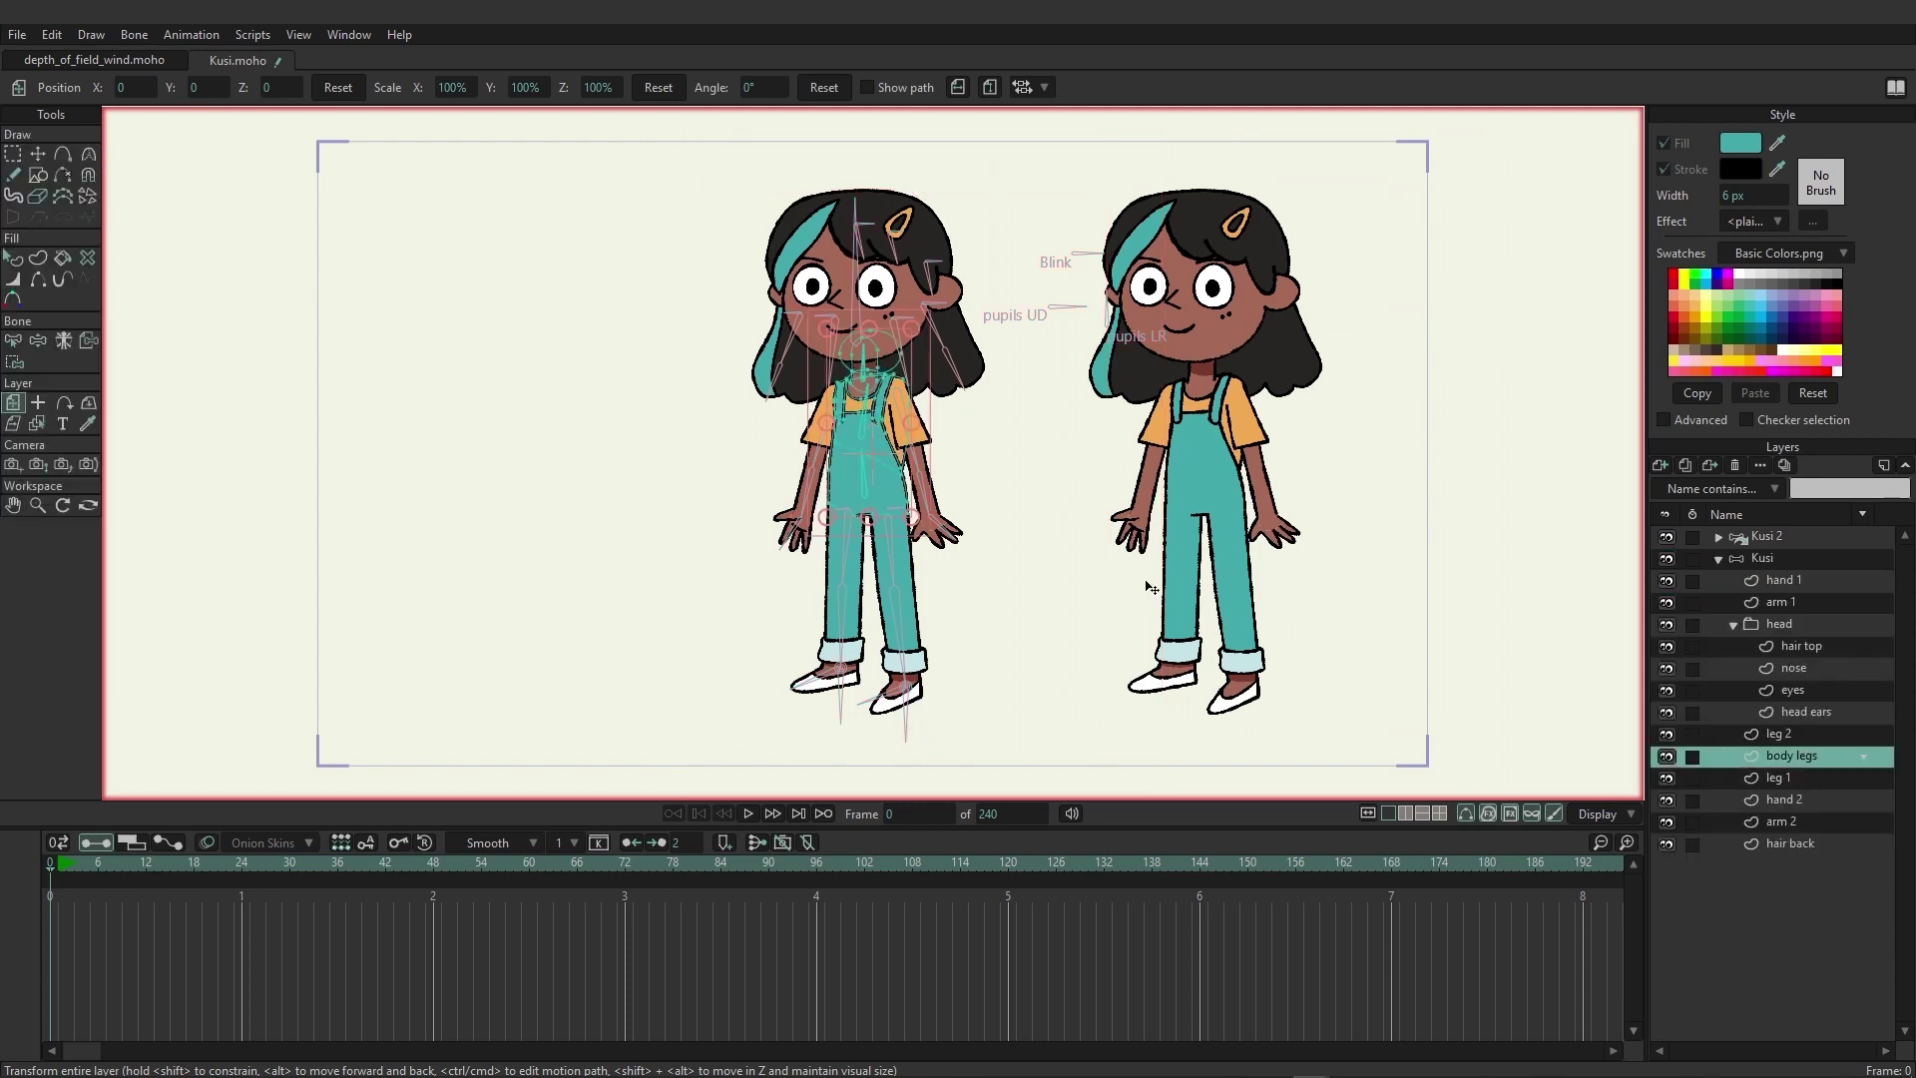
pyautogui.click(13, 257)
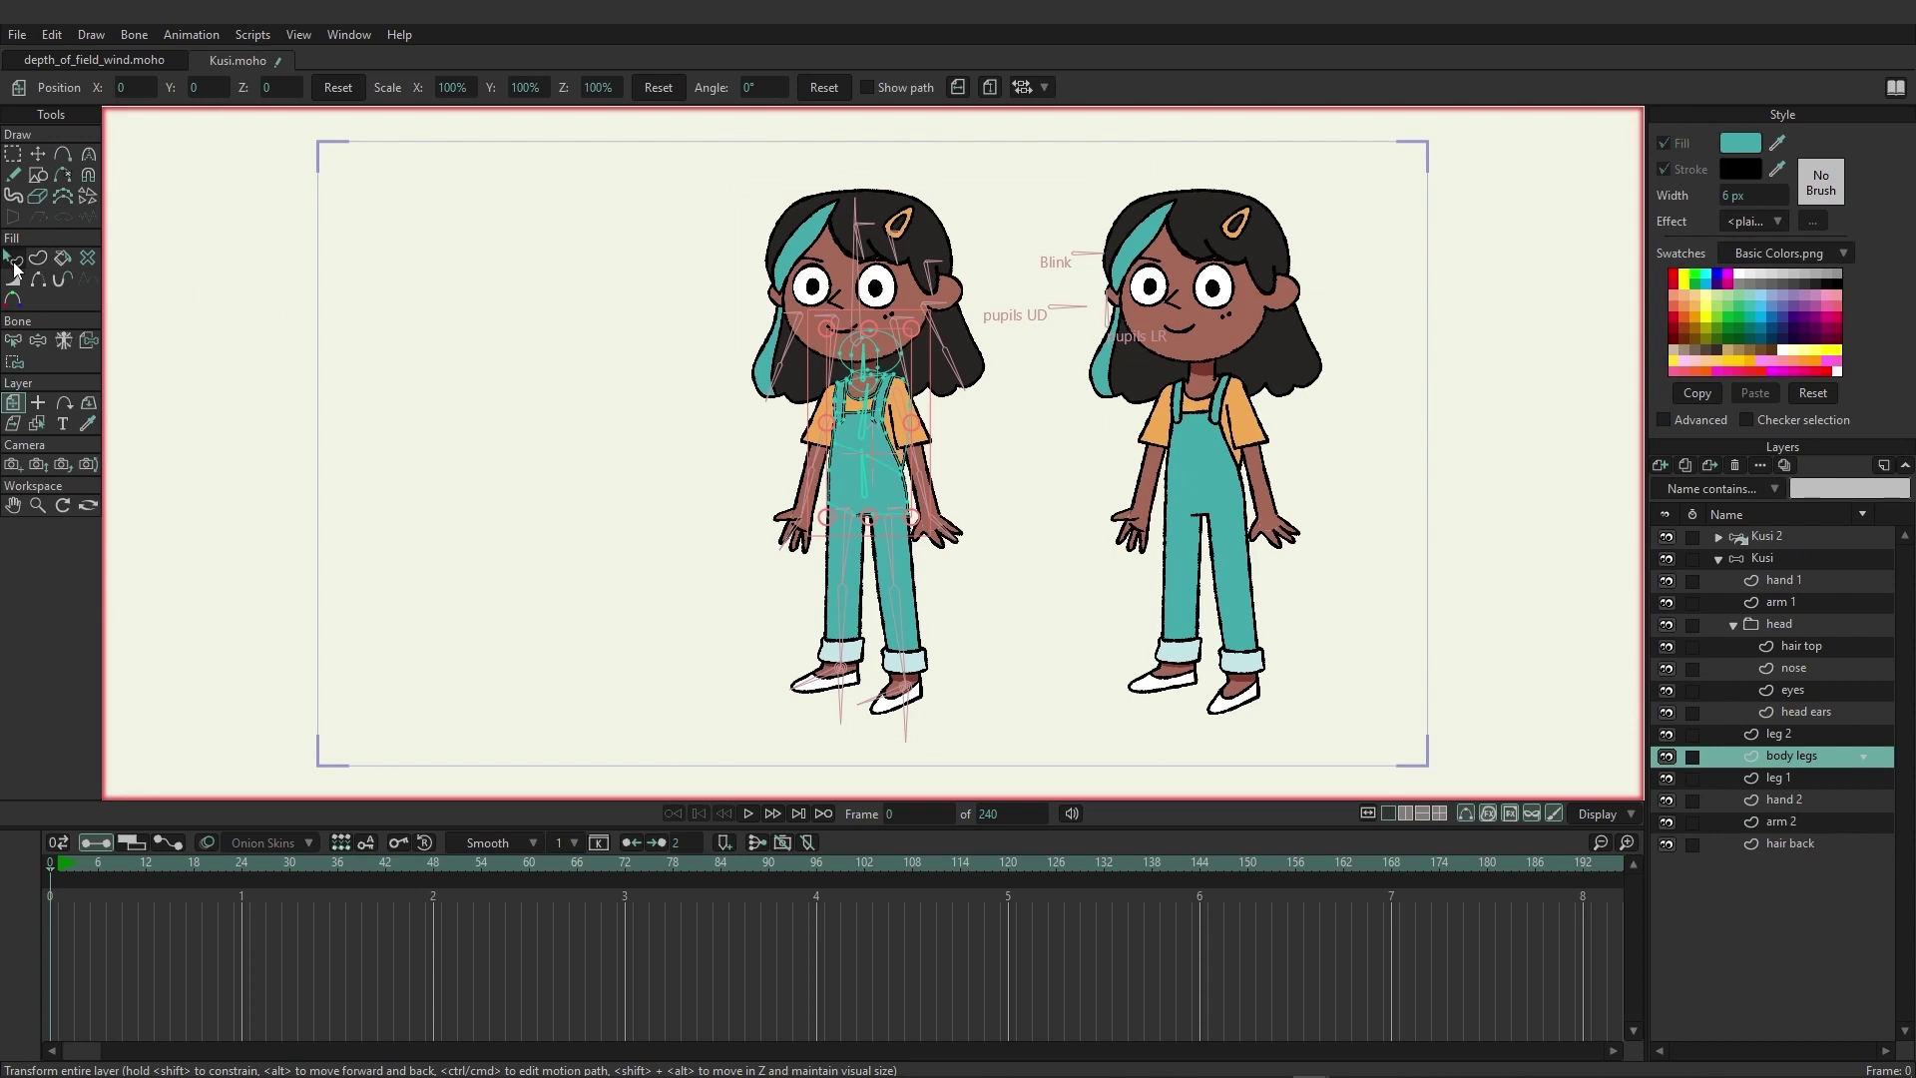
pyautogui.click(858, 469)
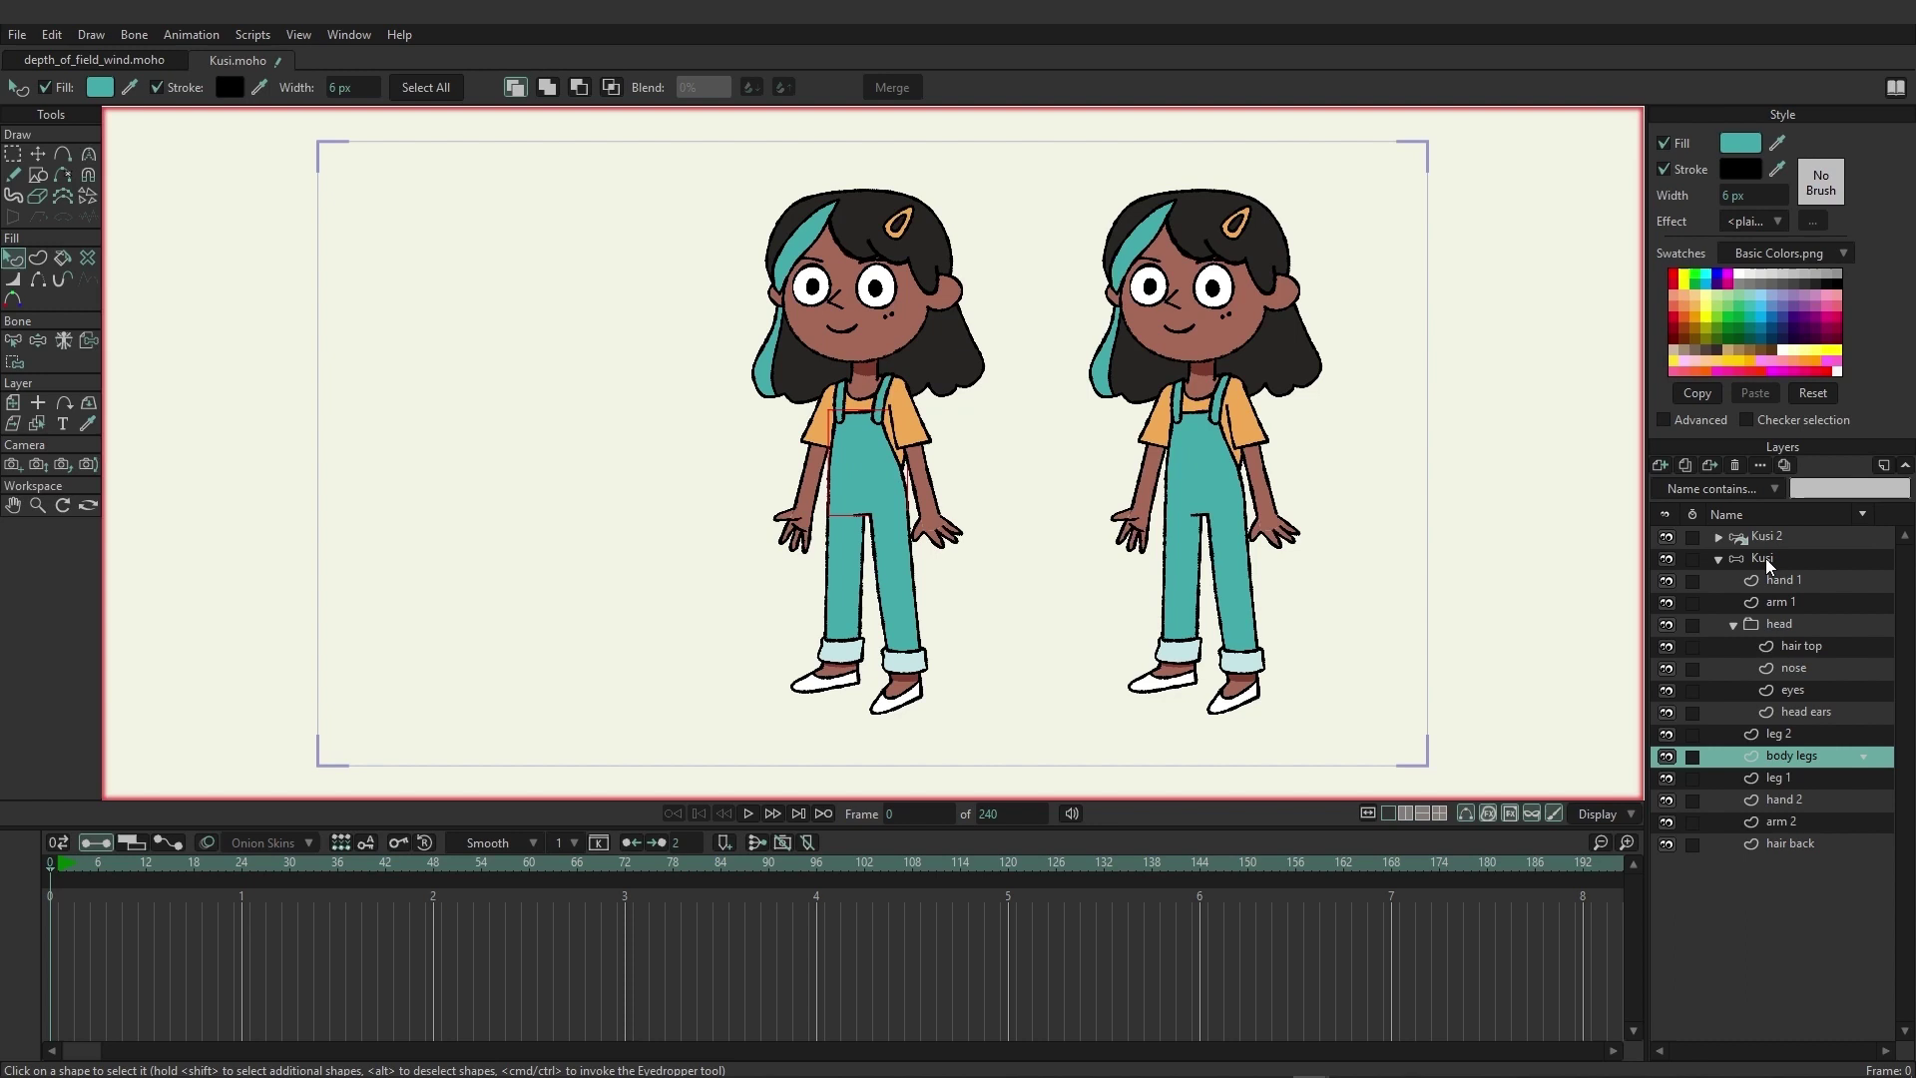
pyautogui.click(1736, 148)
pyautogui.moveTo(1347, 300); pyautogui.dragTo(1527, 157)
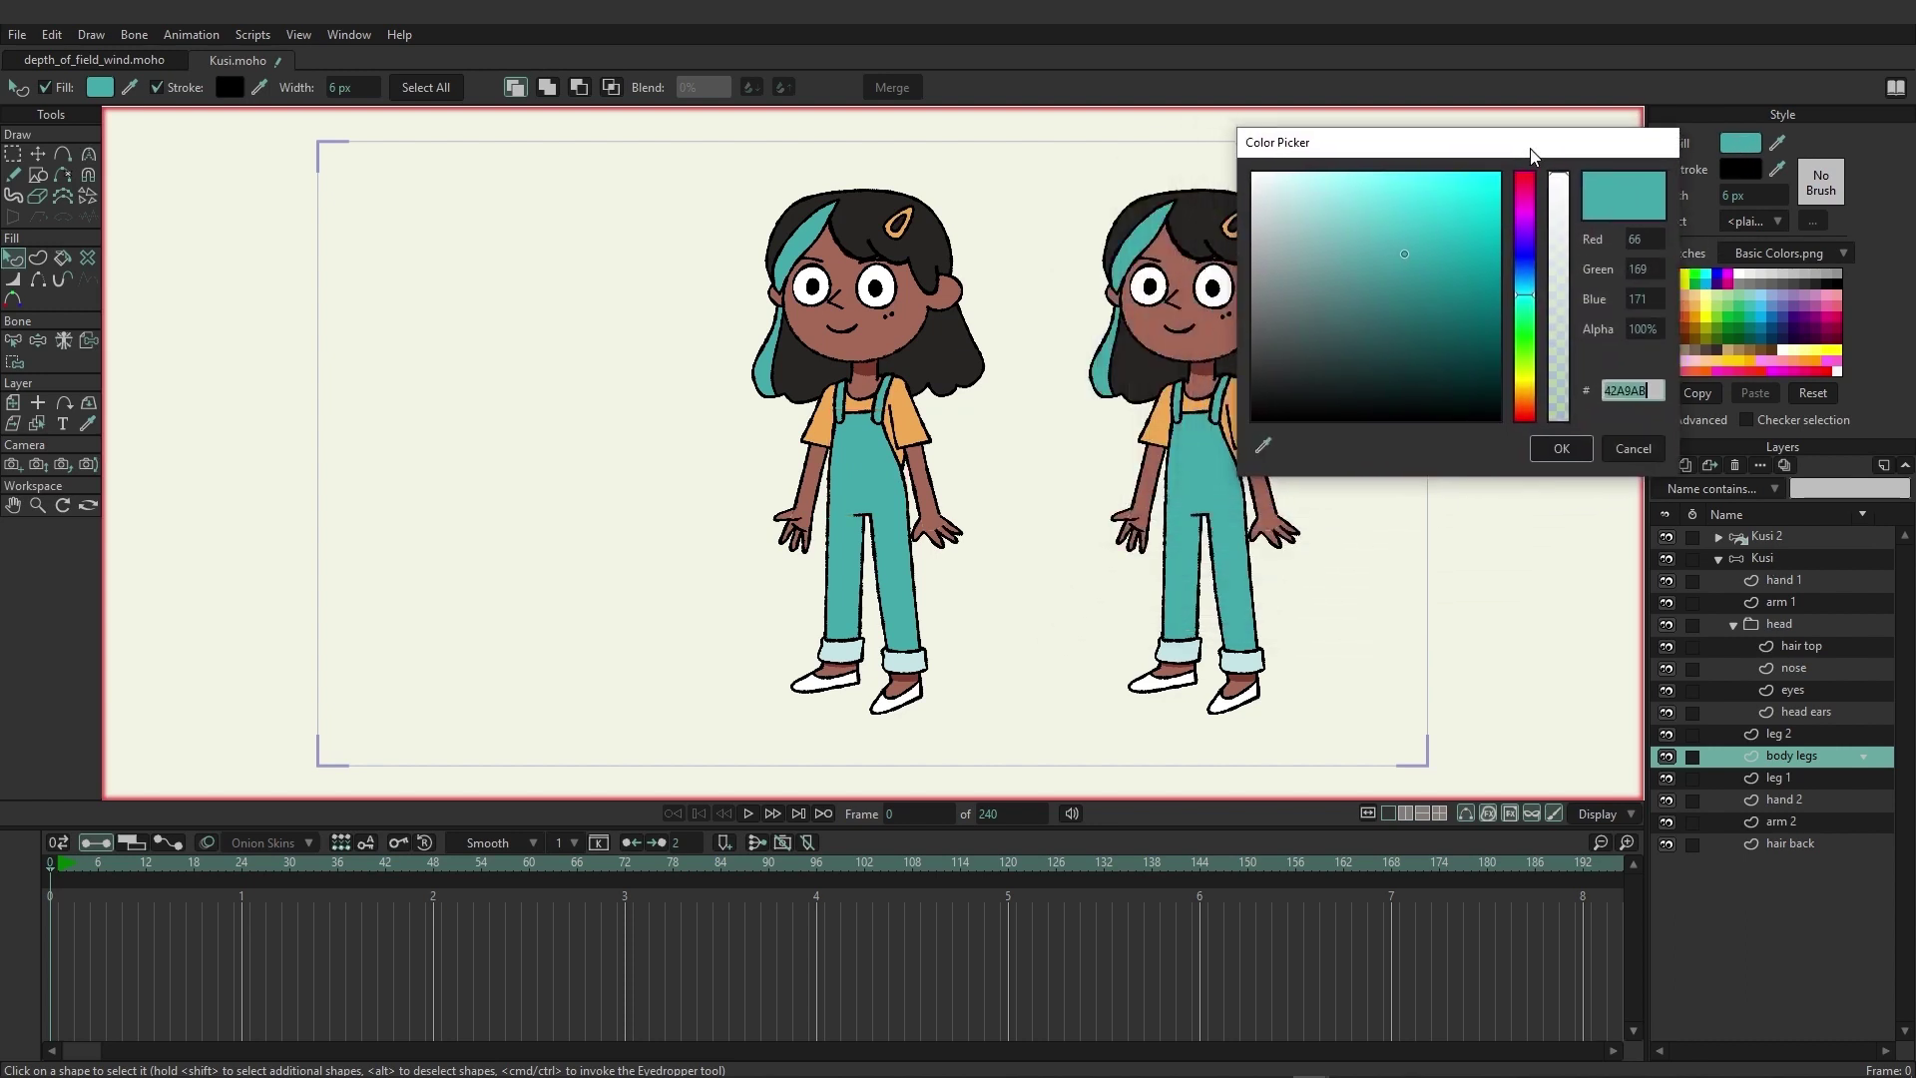
pyautogui.moveTo(1422, 273); pyautogui.dragTo(1372, 313)
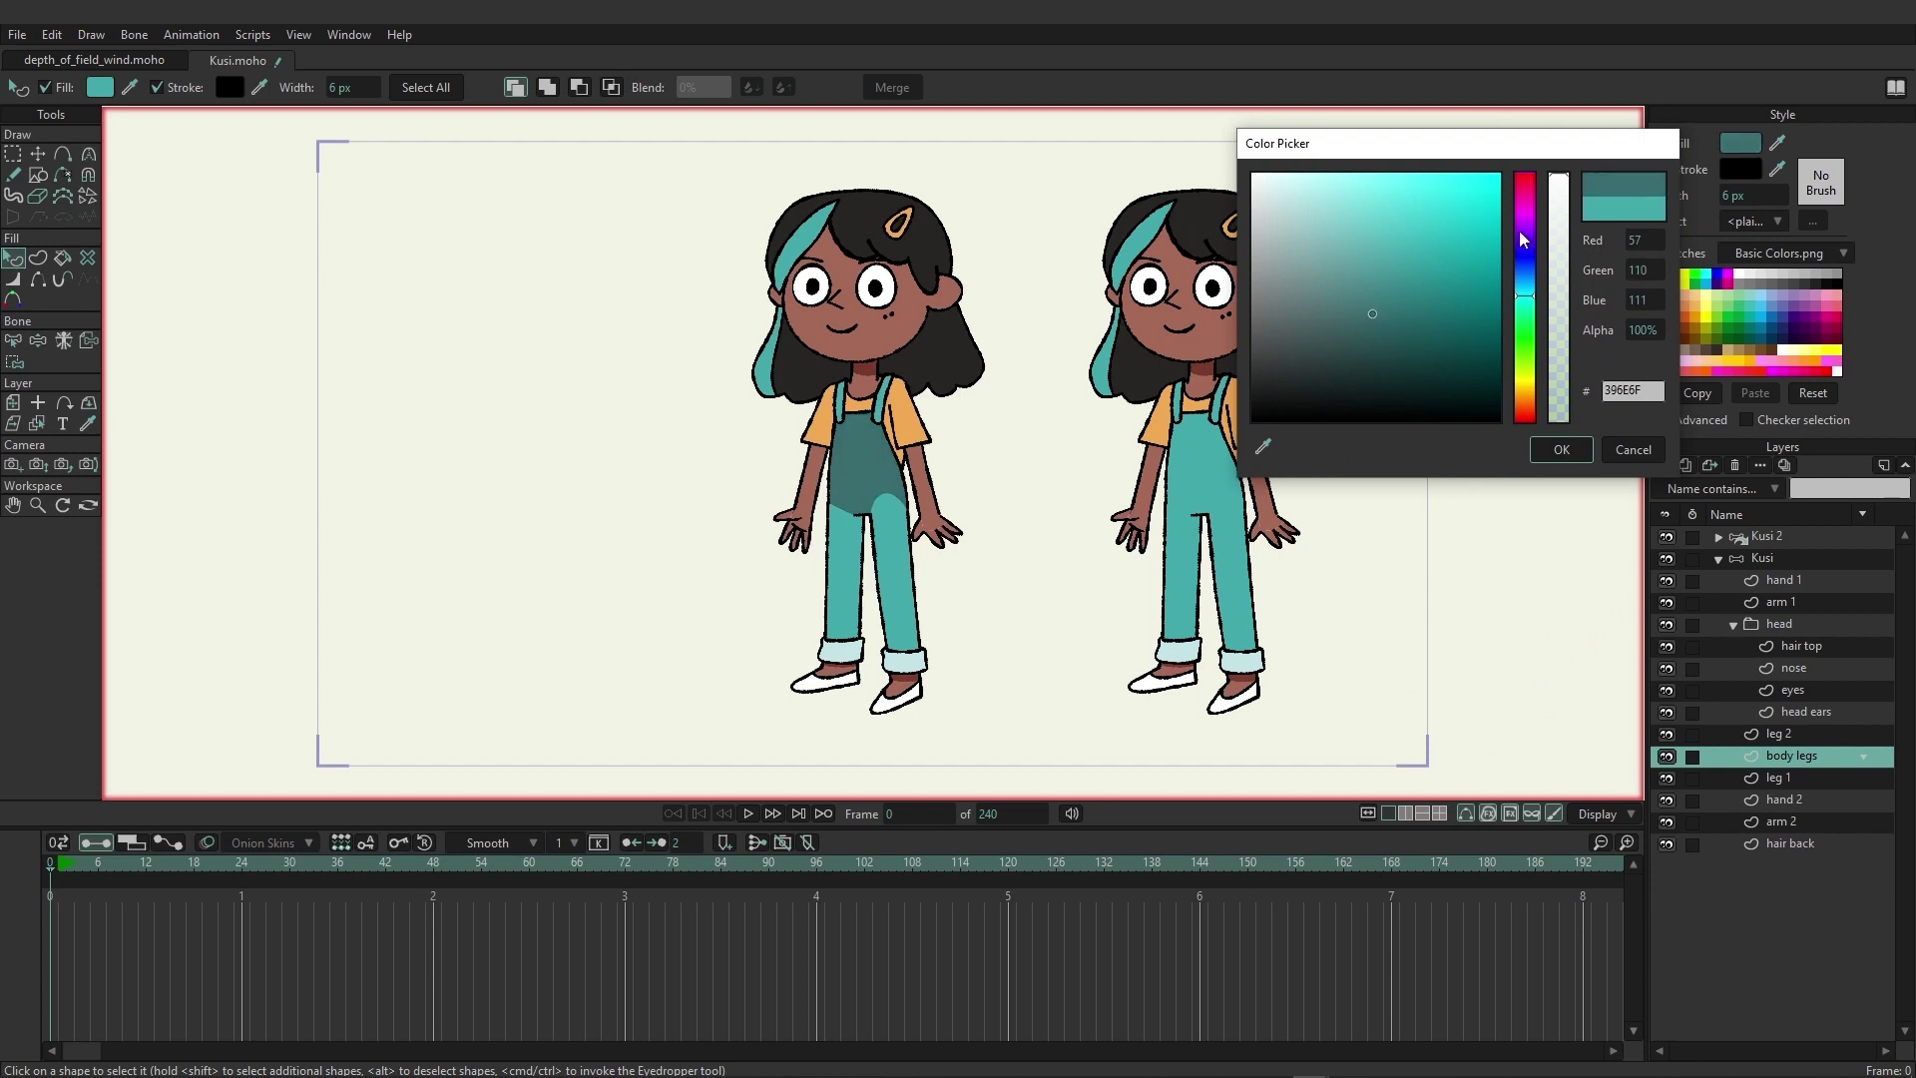
pyautogui.click(1524, 223)
pyautogui.click(1427, 247)
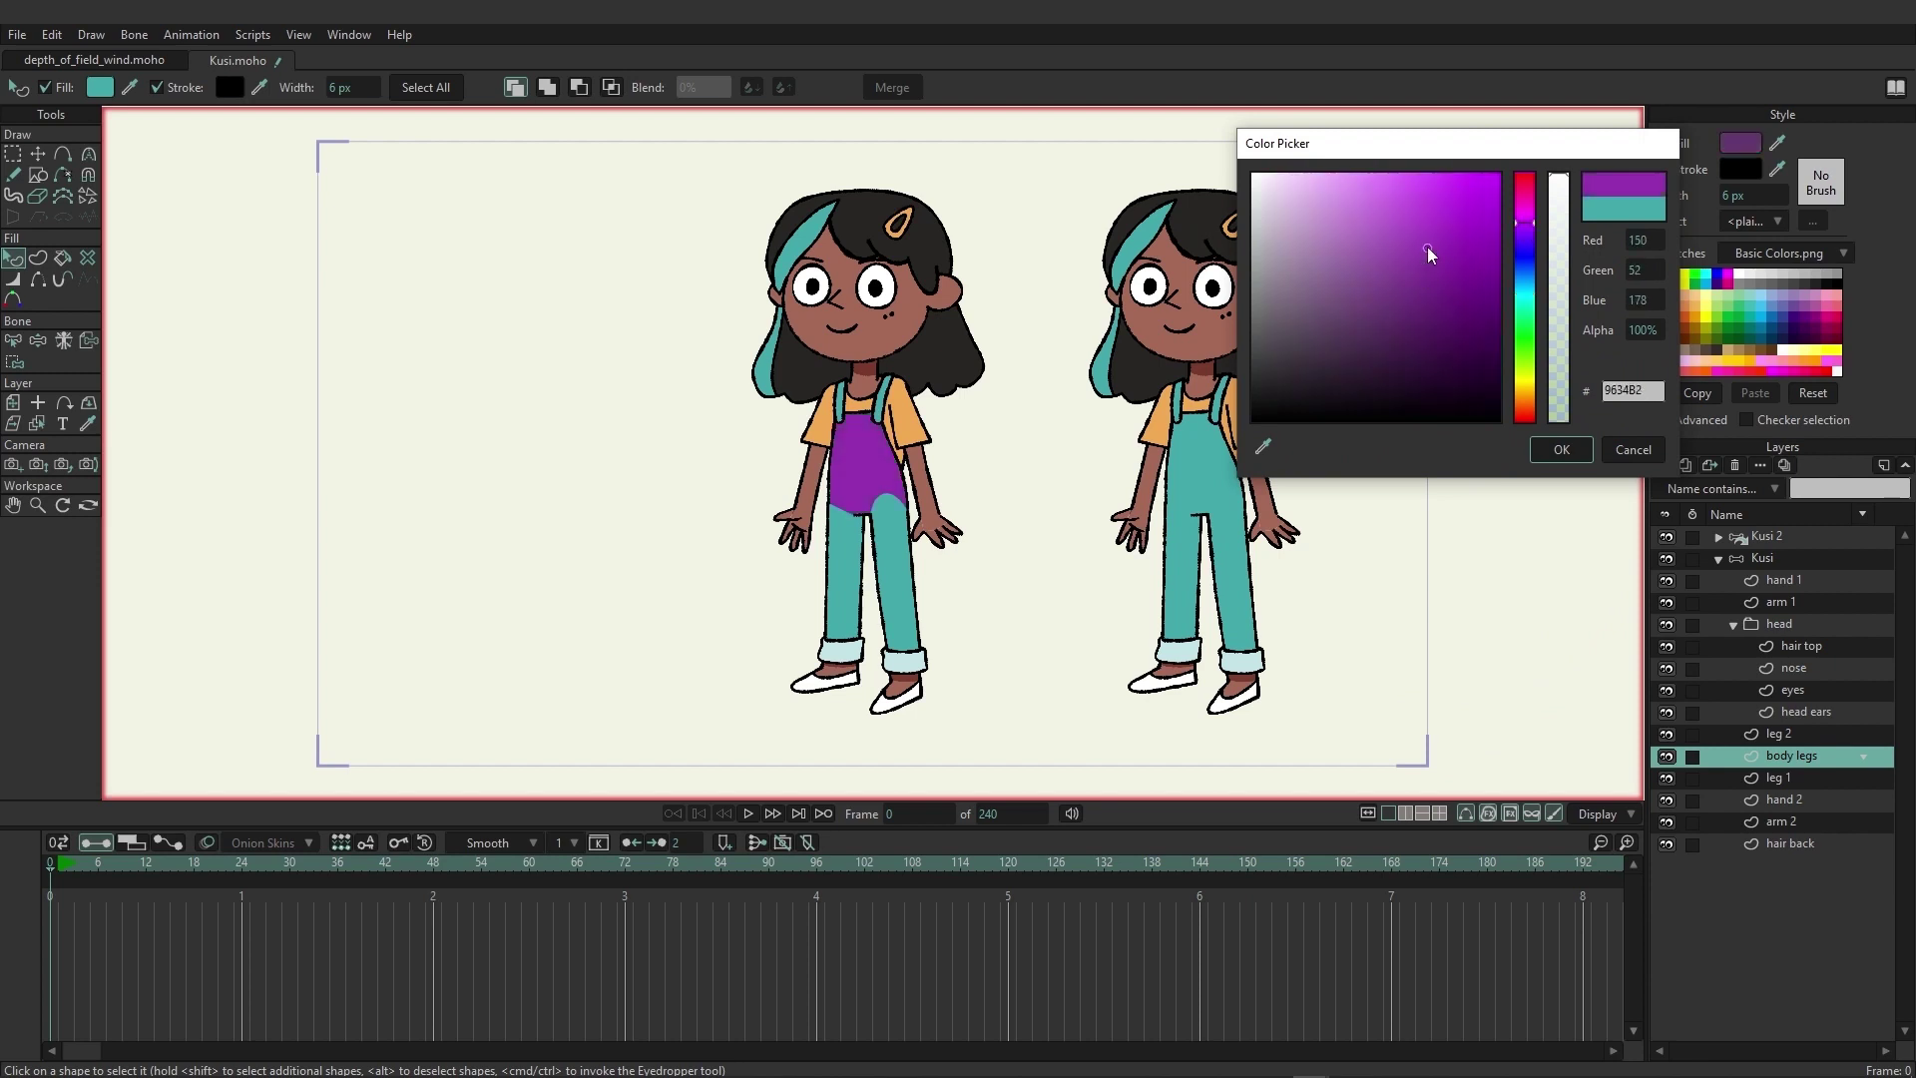
pyautogui.click(1563, 449)
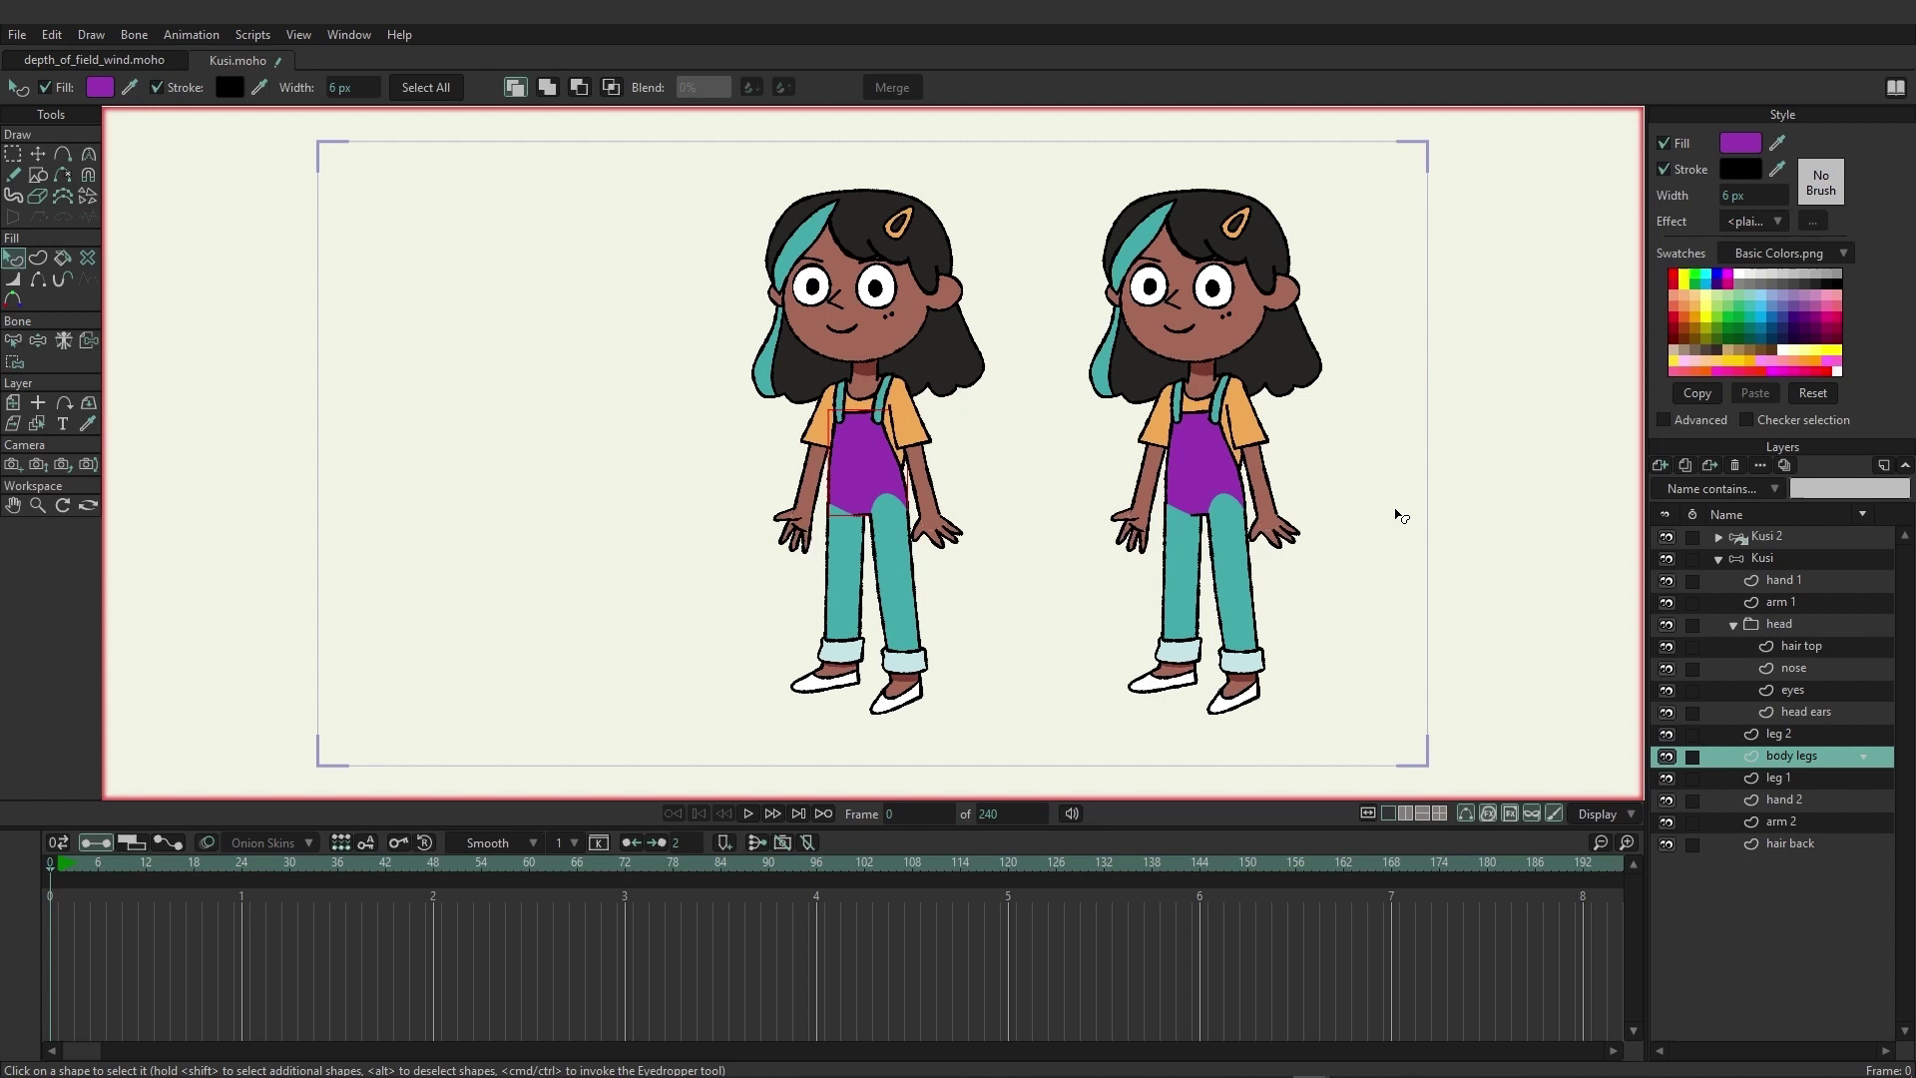
pyautogui.click(884, 561)
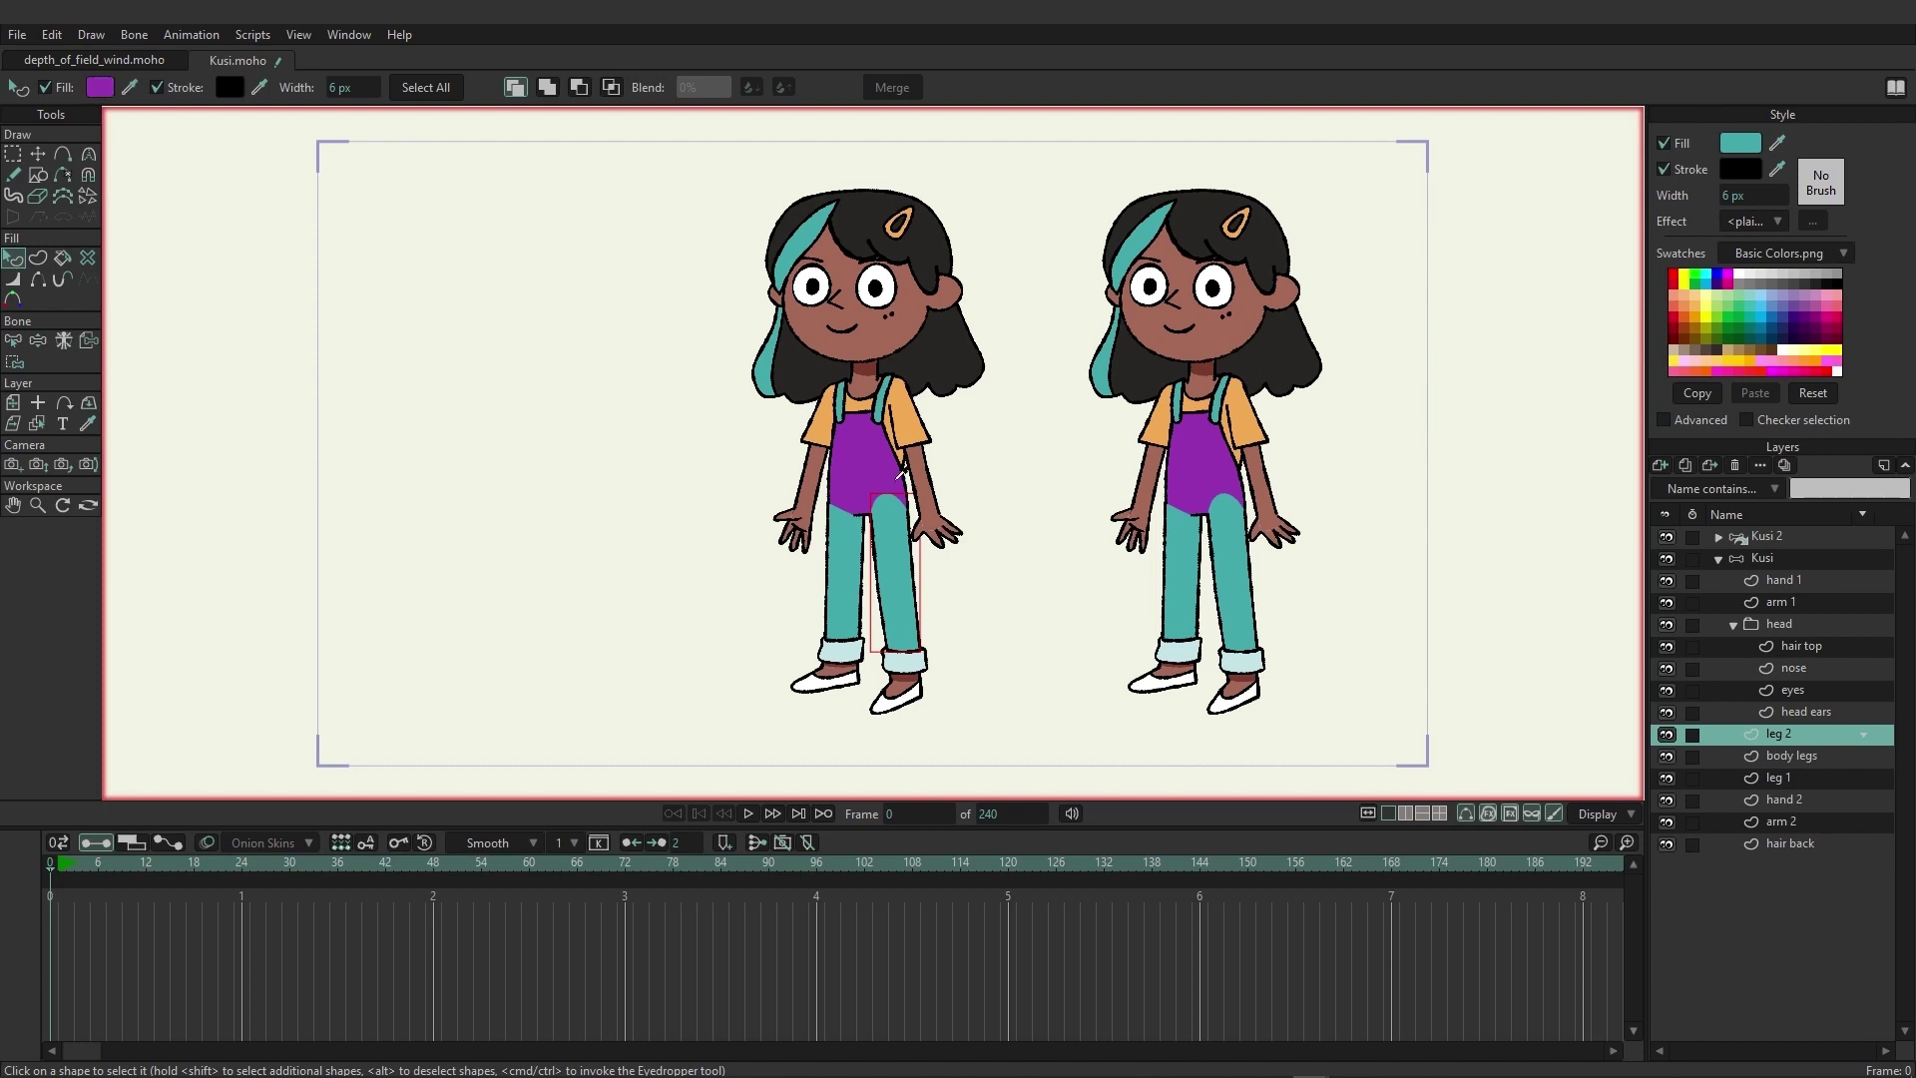
pyautogui.keyDown('ctrl'); pyautogui.click(862, 460); pyautogui.keyUp('ctrl')
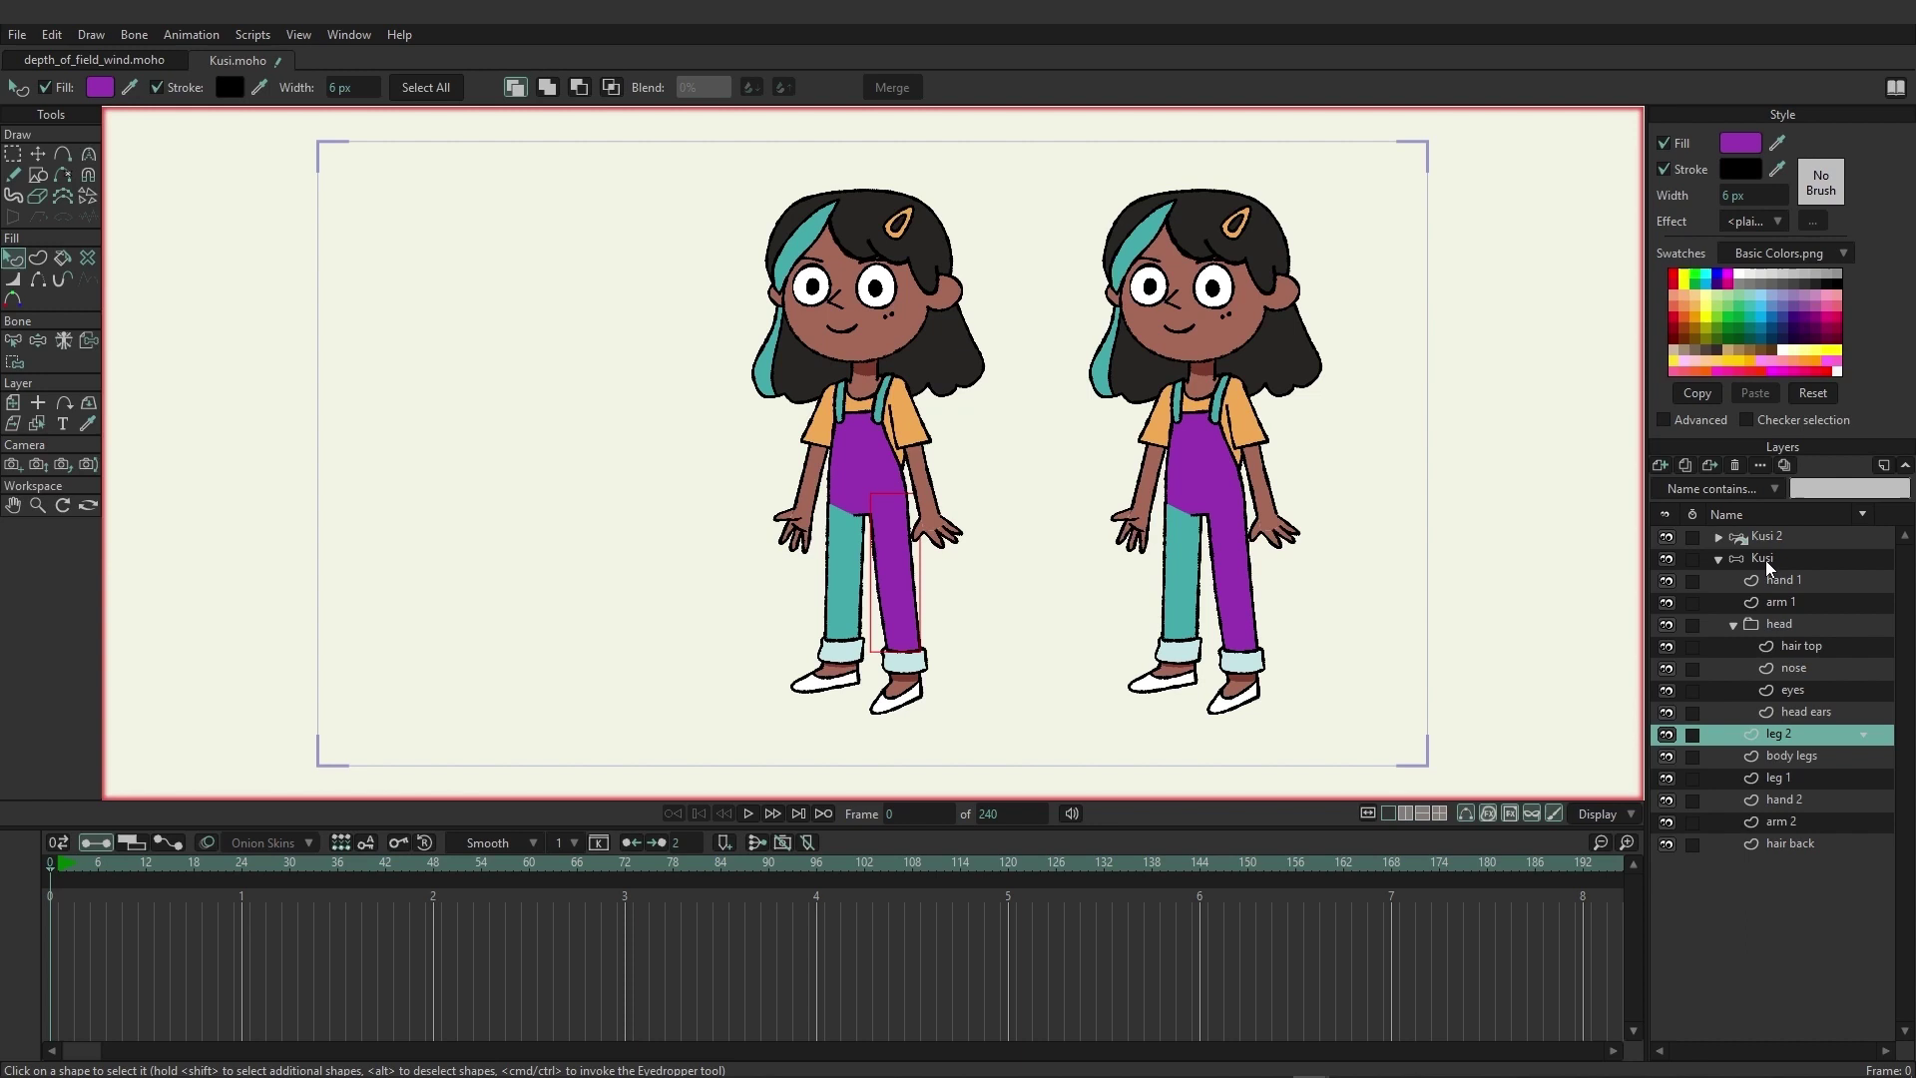
# Expand Kusi 2 and select the leg 1 shape in its body legs layer.
pyautogui.click(1732, 537)
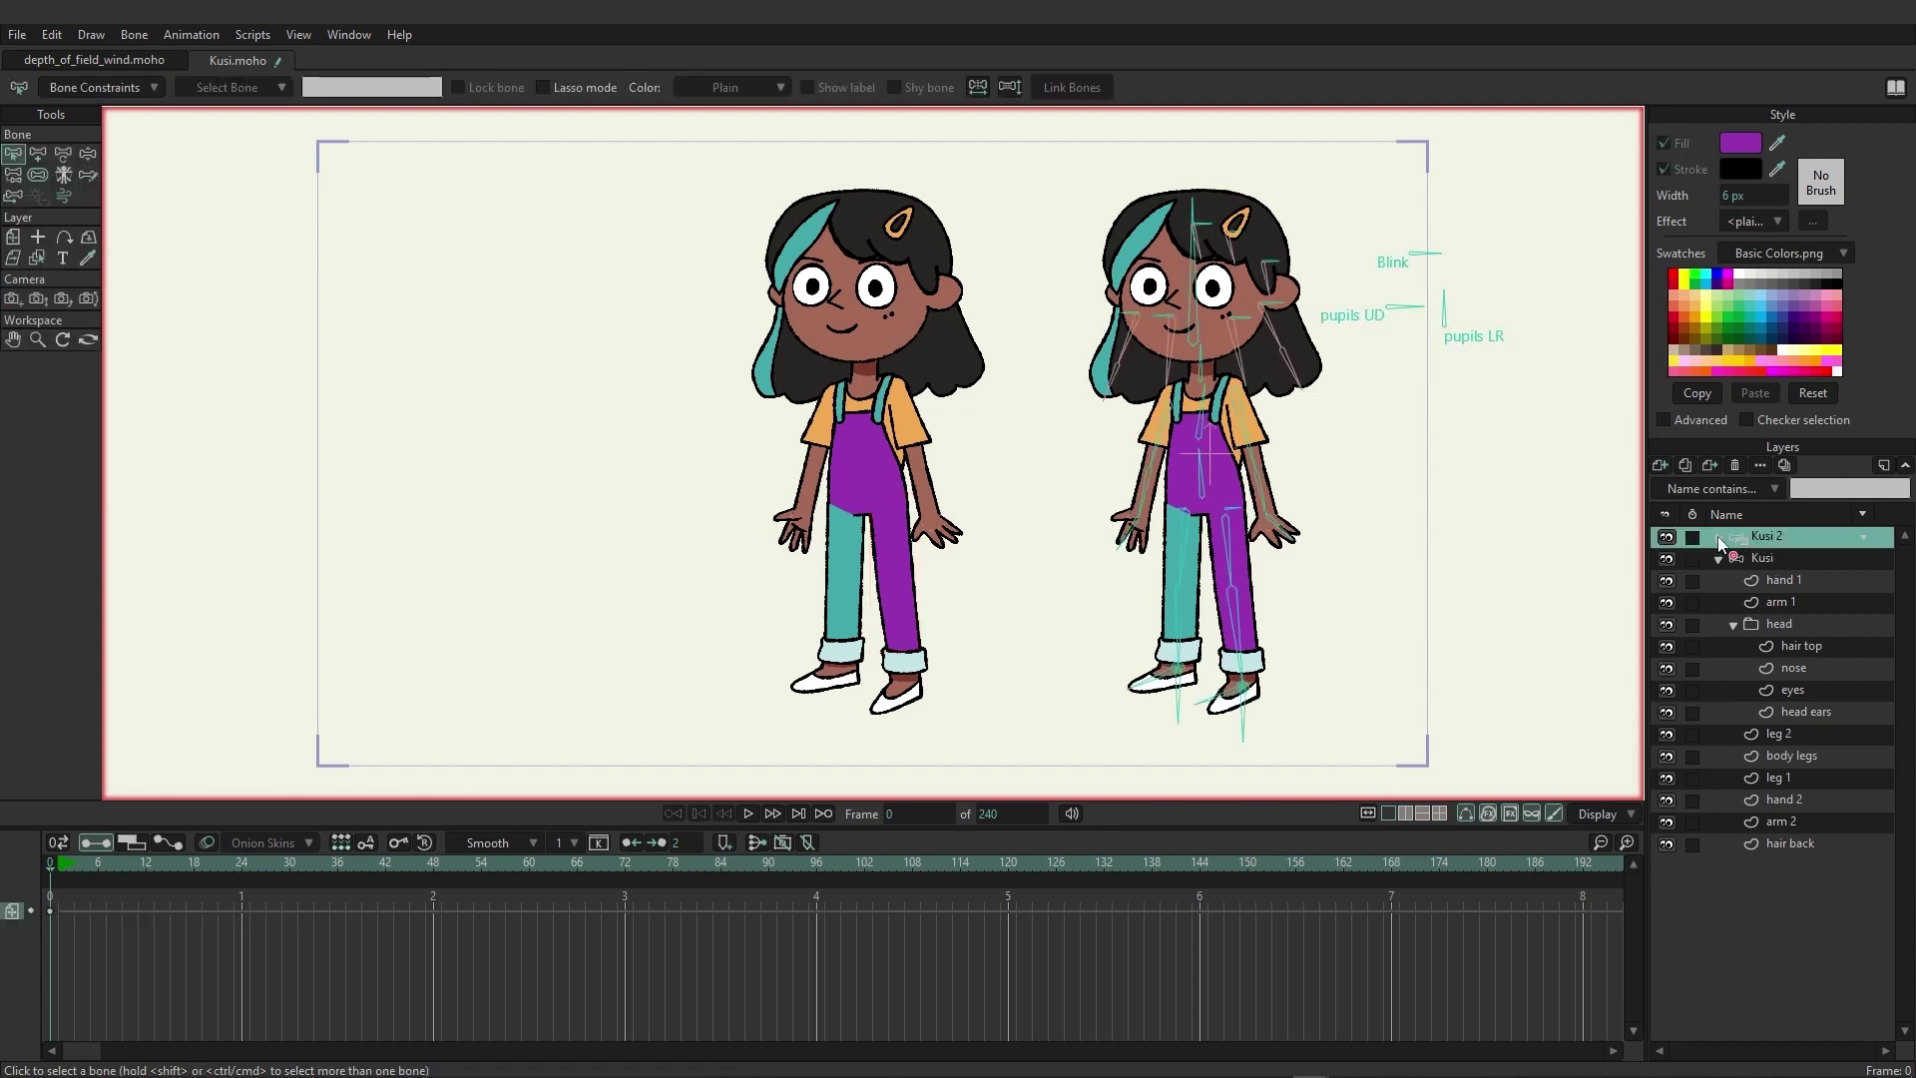
pyautogui.click(1719, 539)
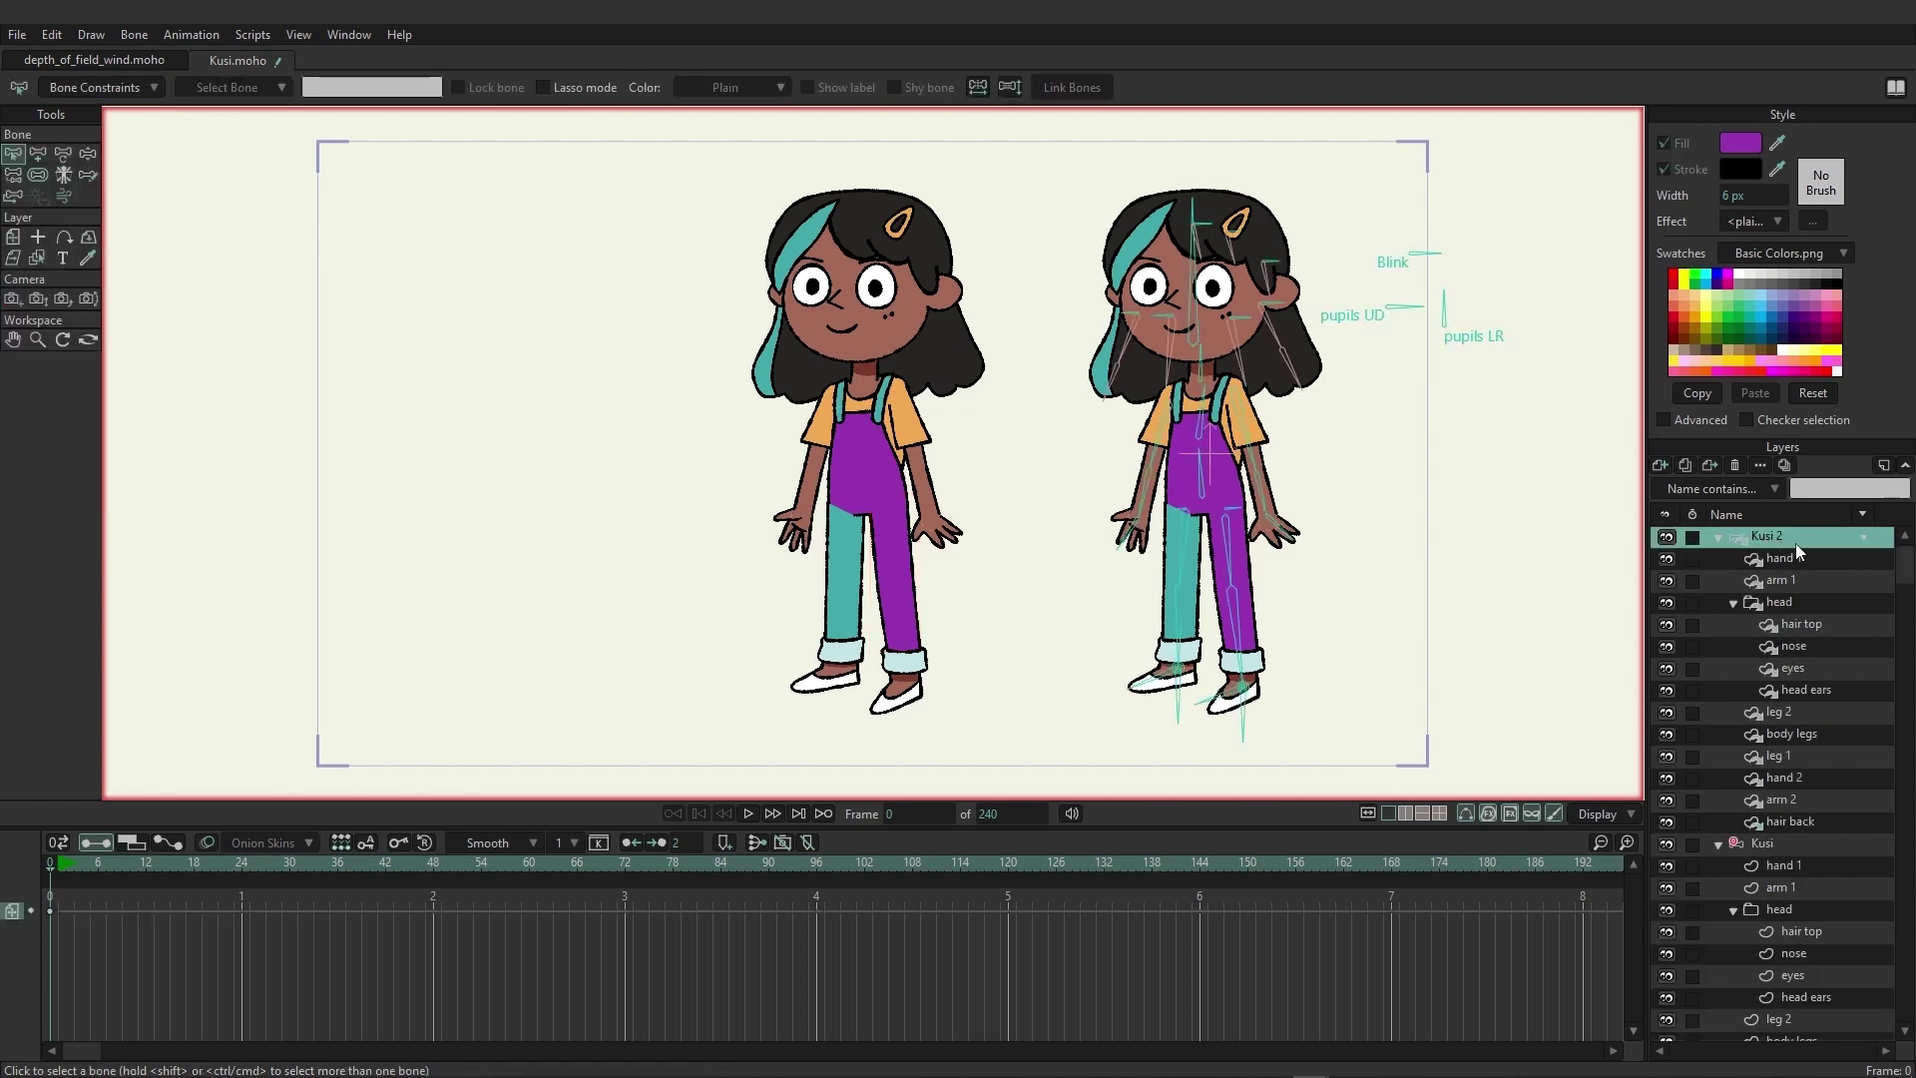
pyautogui.click(1803, 735)
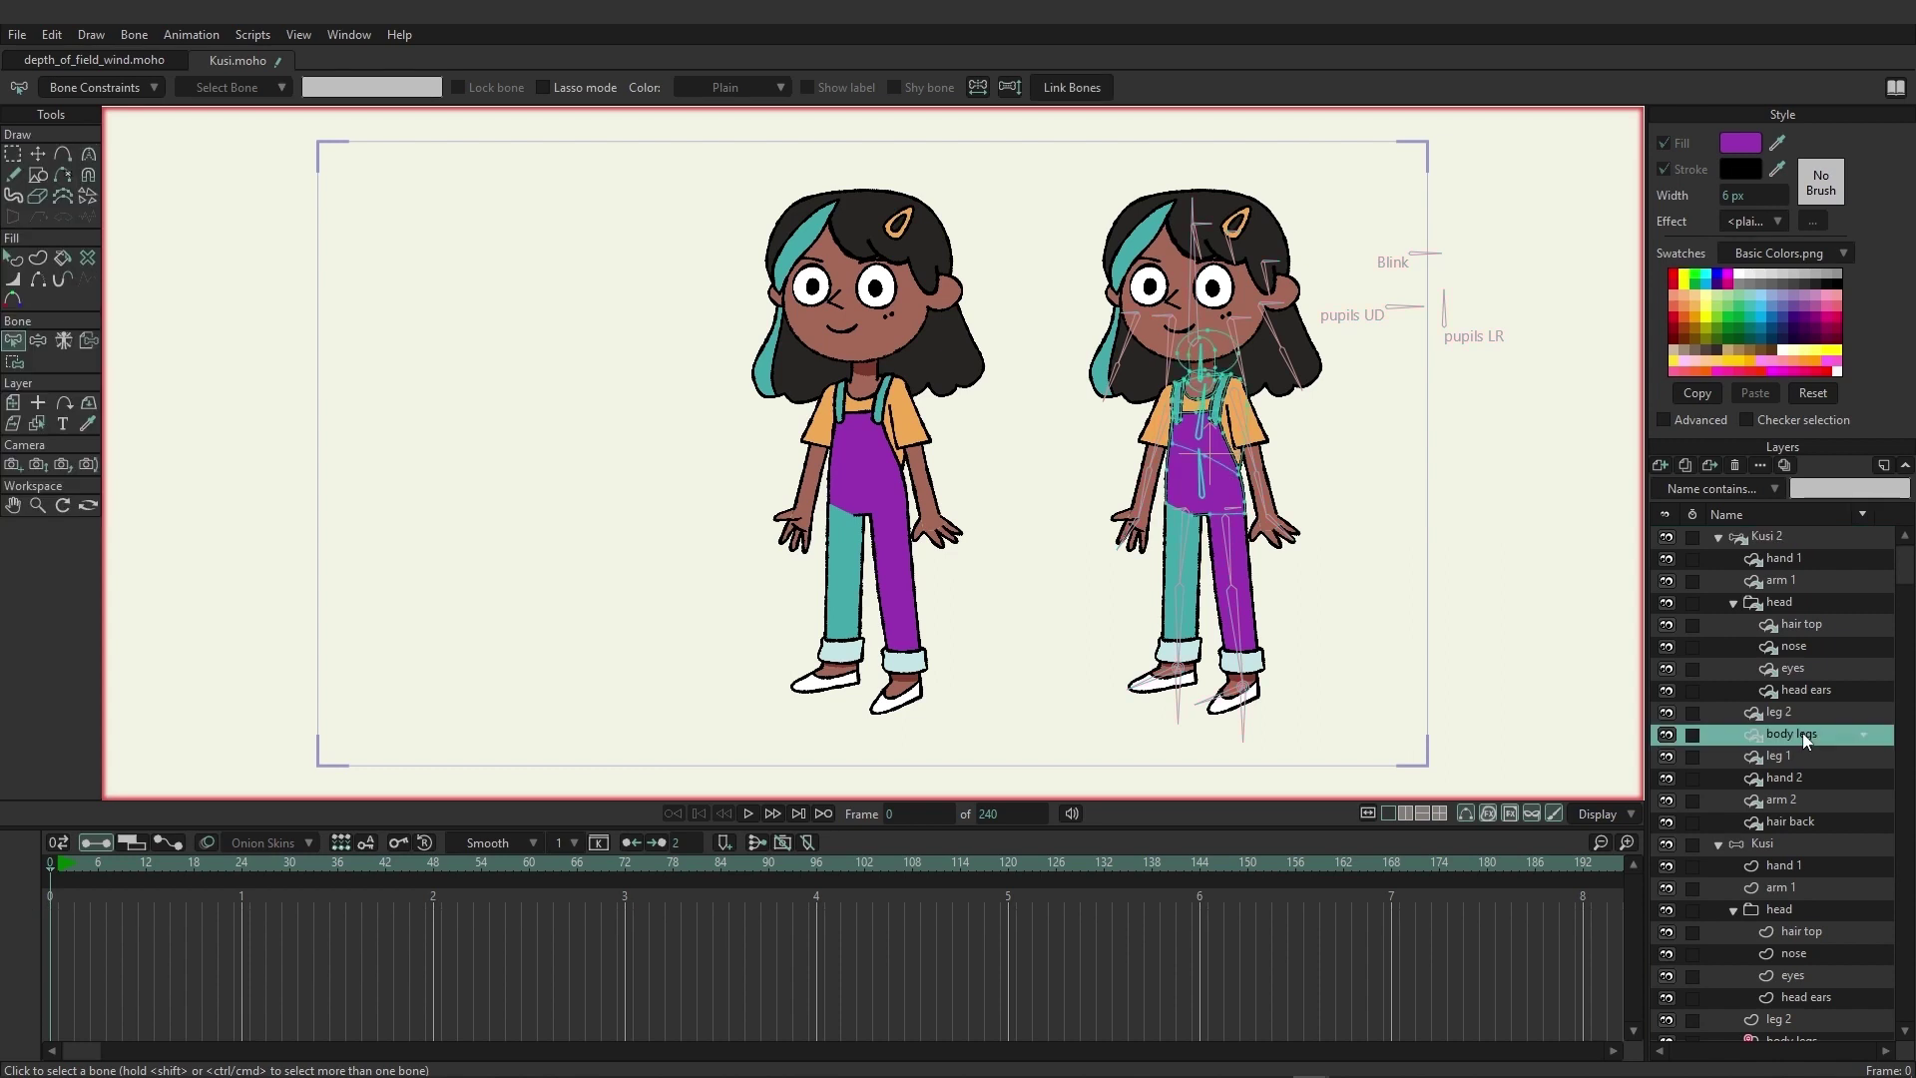
pyautogui.click(1780, 759)
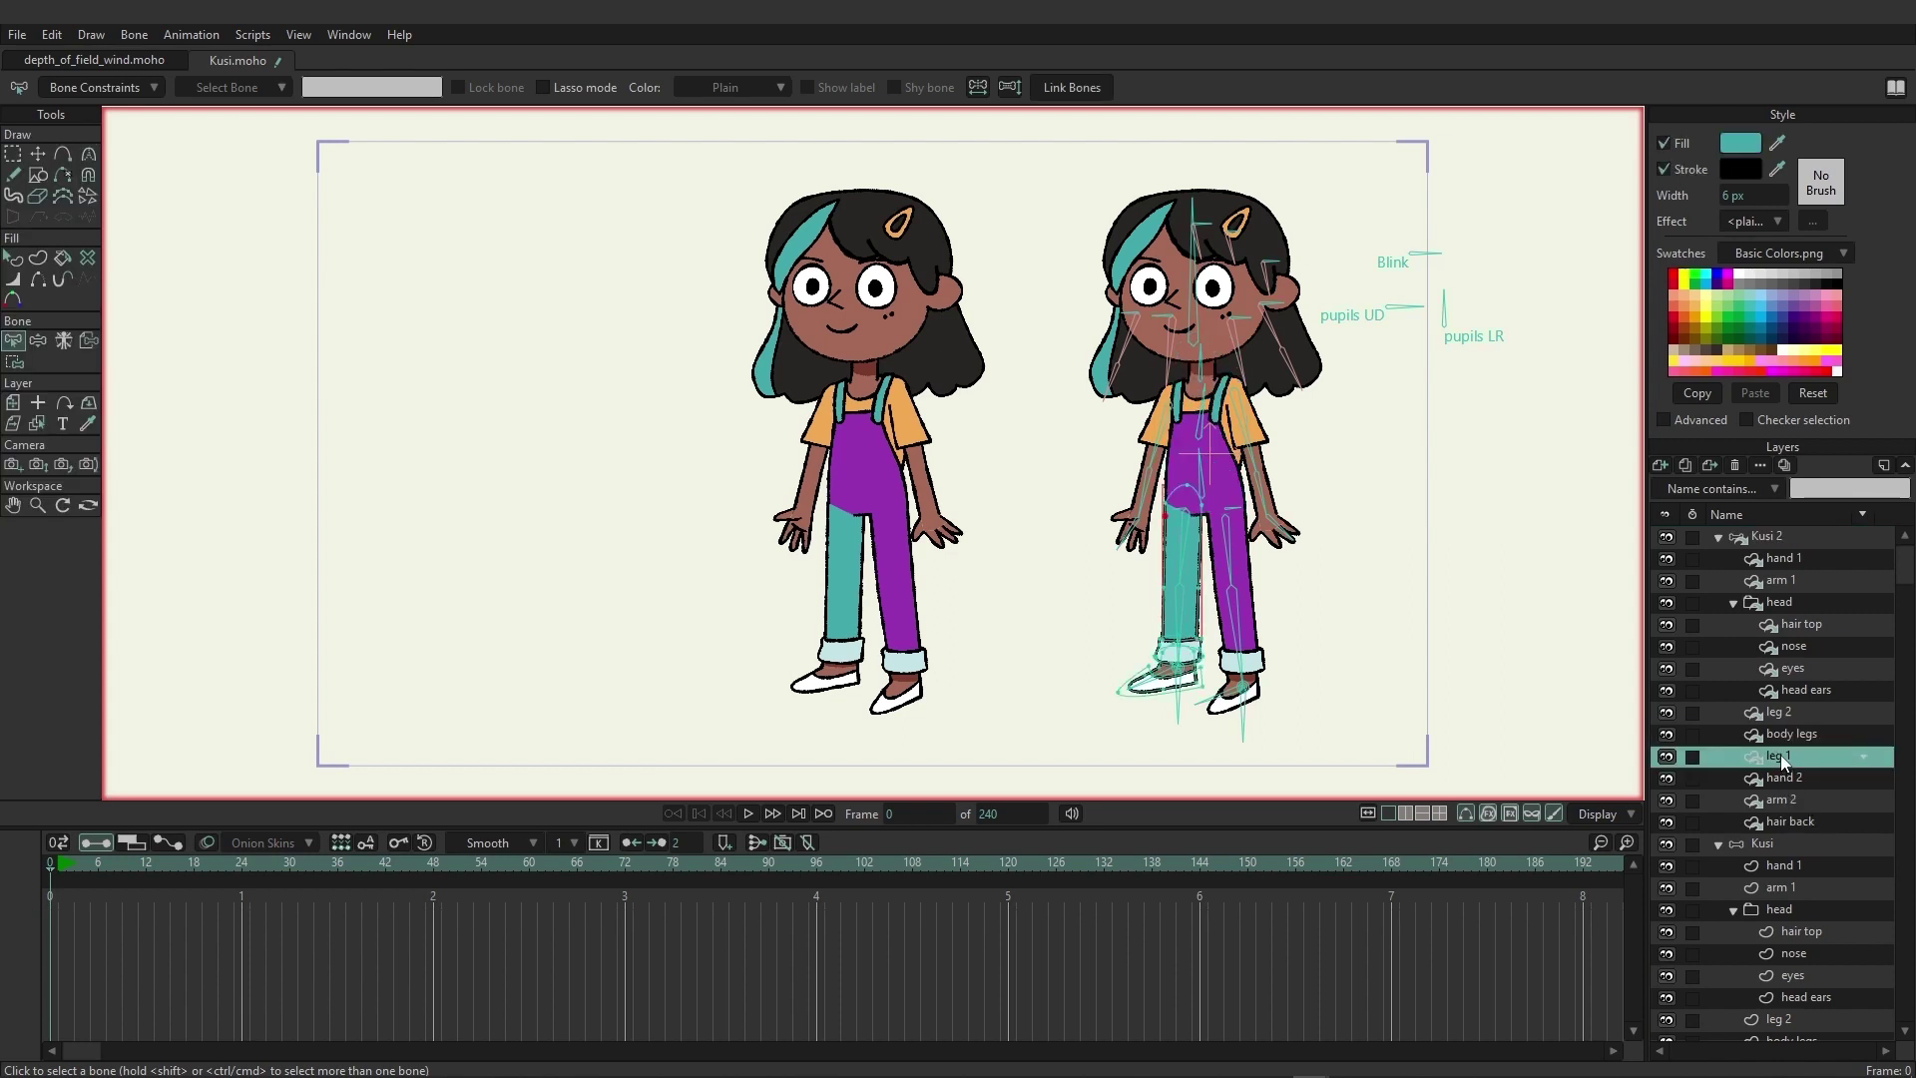
pyautogui.click(13, 257)
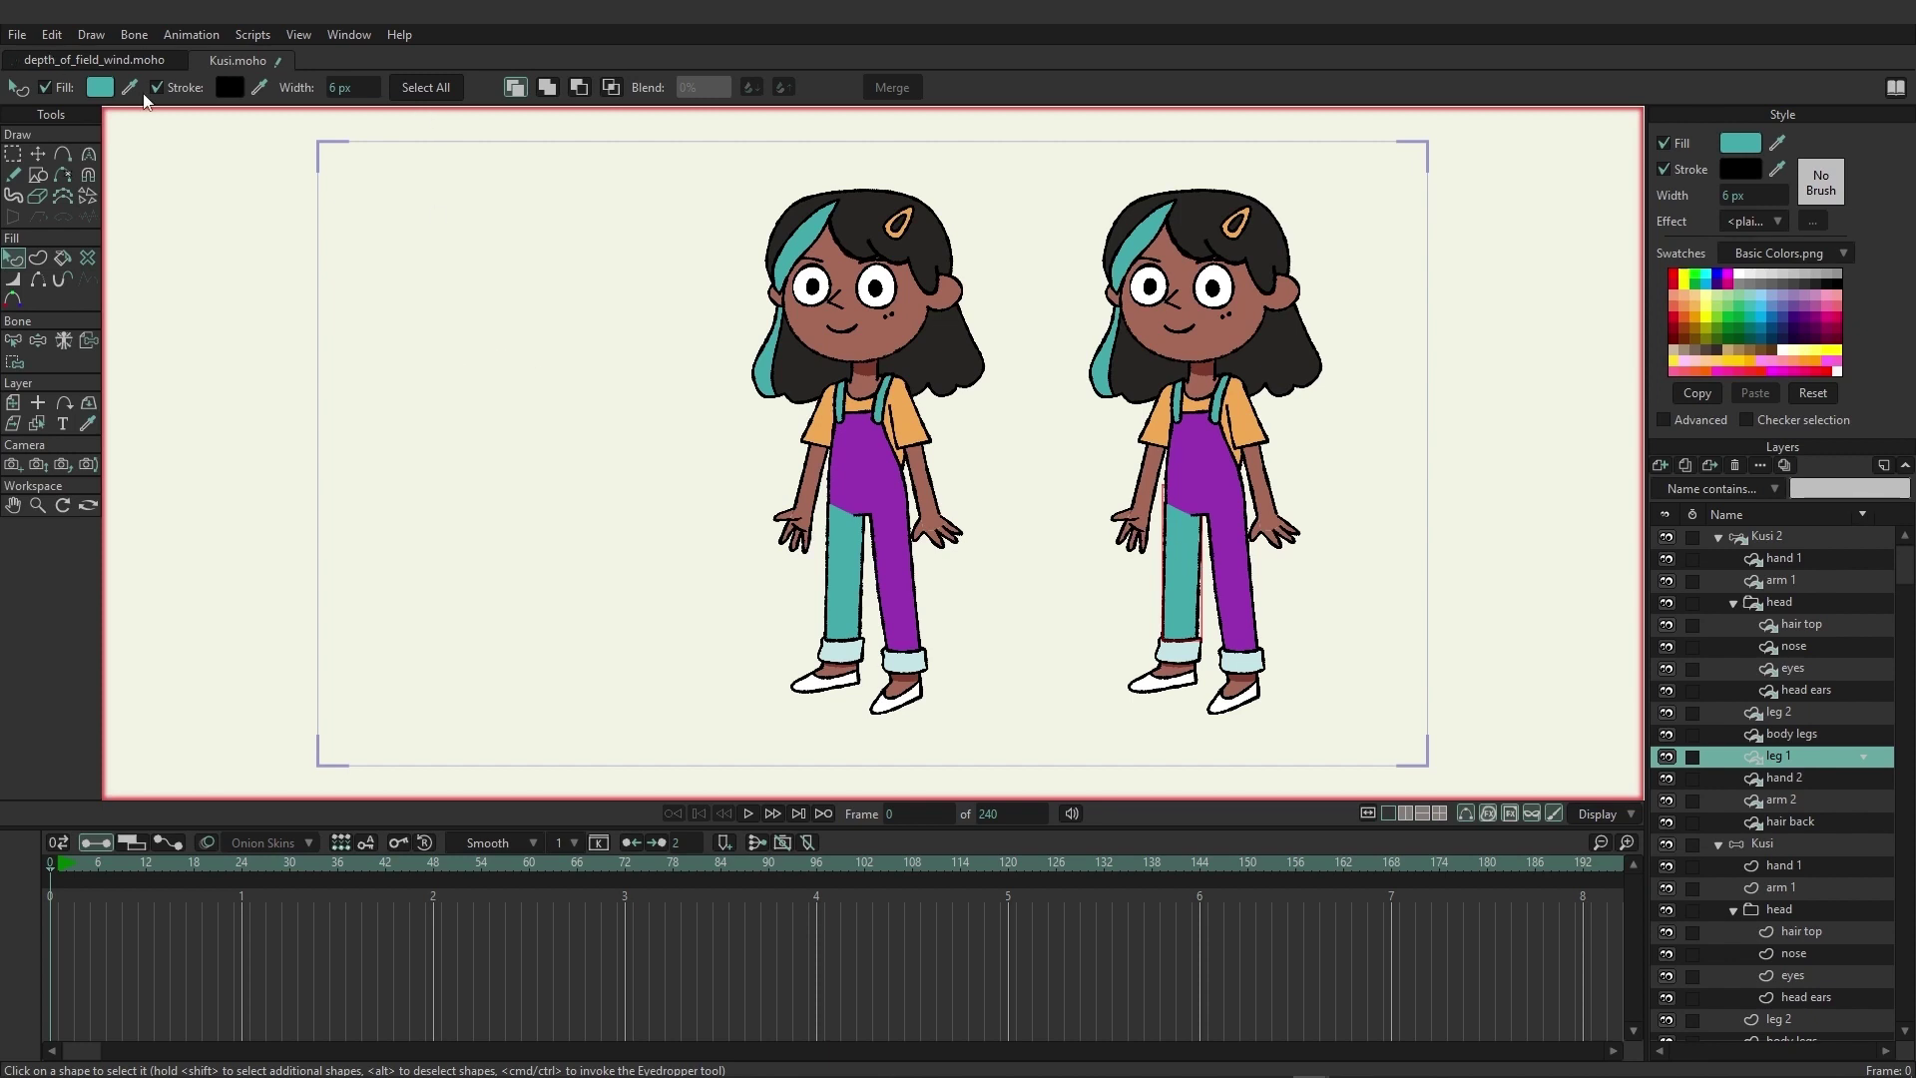
# Refill Kusi 2's leg 1 with dark indigo purple 503497, then deselect it.
pyautogui.click(100, 87)
pyautogui.moveTo(1457, 254)
pyautogui.mouseDown()
pyautogui.moveTo(1459, 222)
pyautogui.moveTo(1447, 292)
pyautogui.moveTo(1463, 257)
pyautogui.moveTo(1415, 274)
pyautogui.mouseUp()
pyautogui.click(1525, 244)
pyautogui.click(1563, 448)
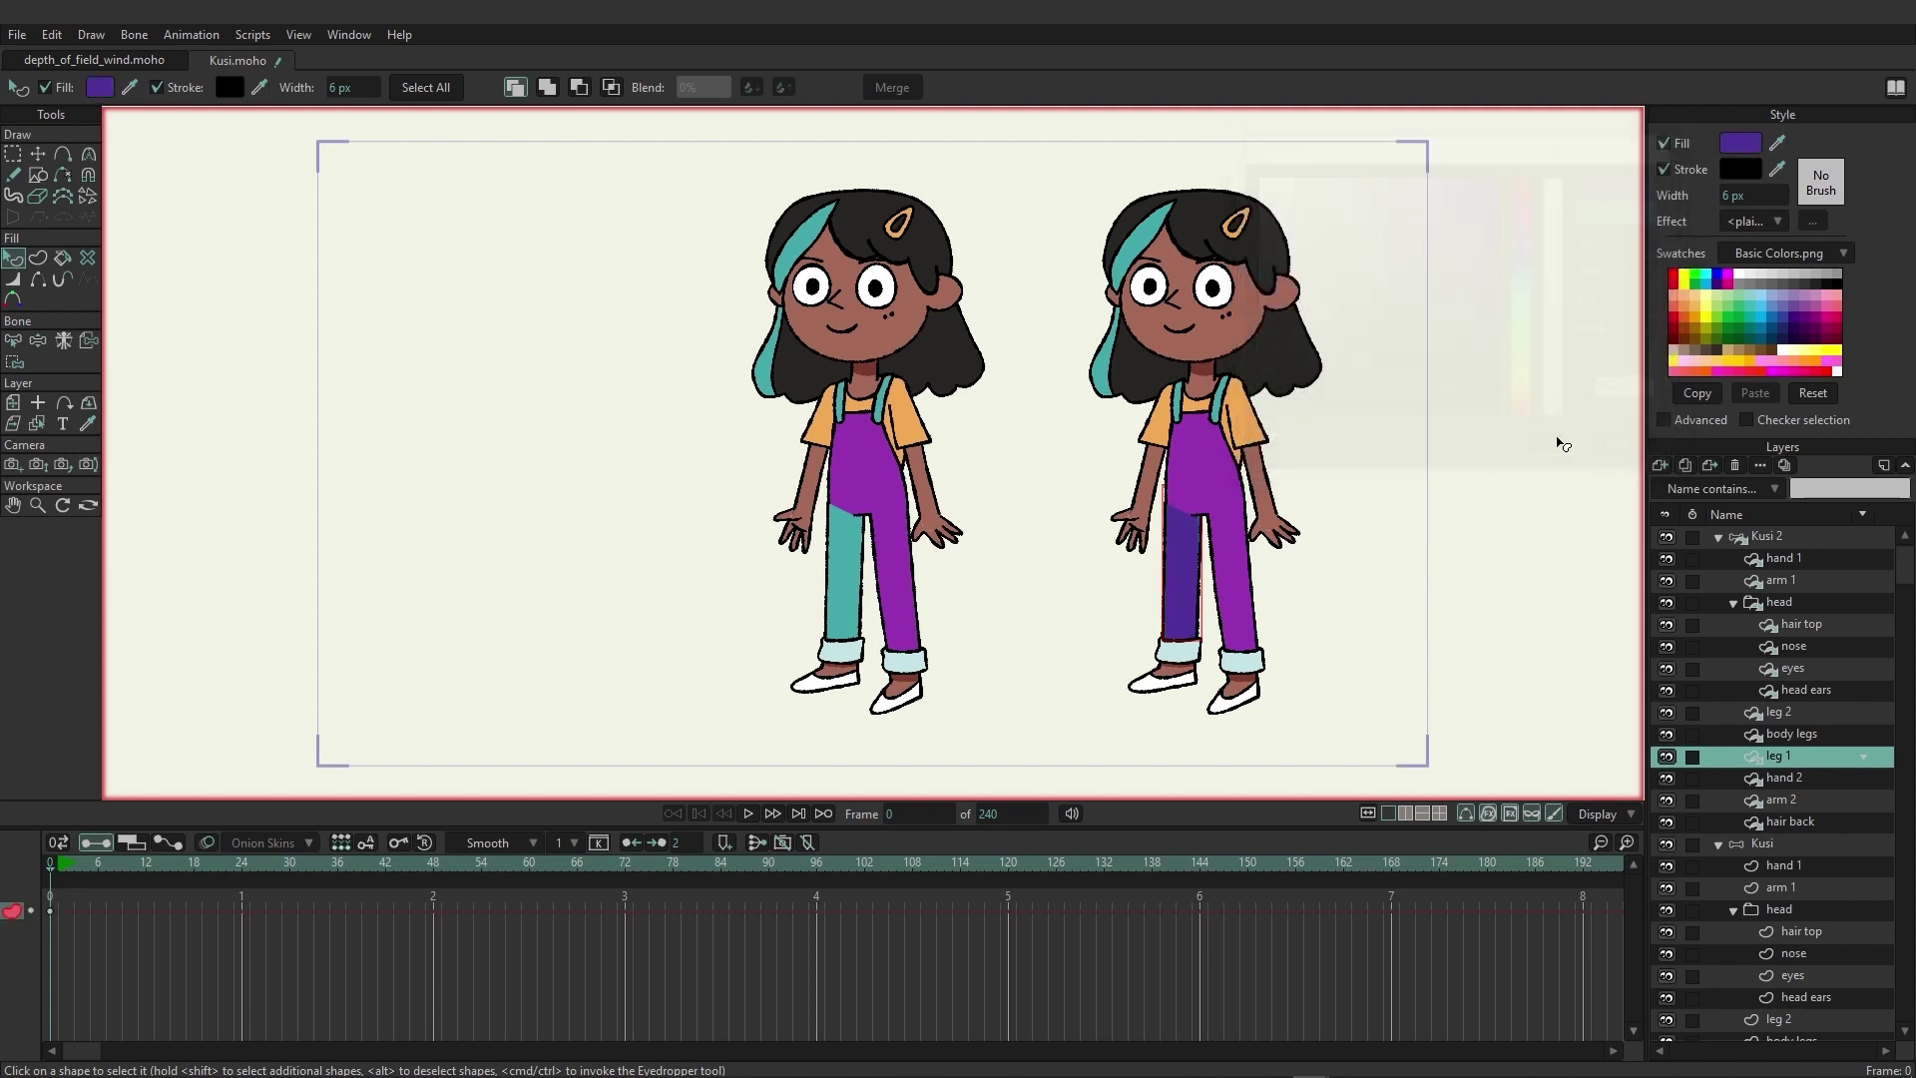
pyautogui.click(1458, 589)
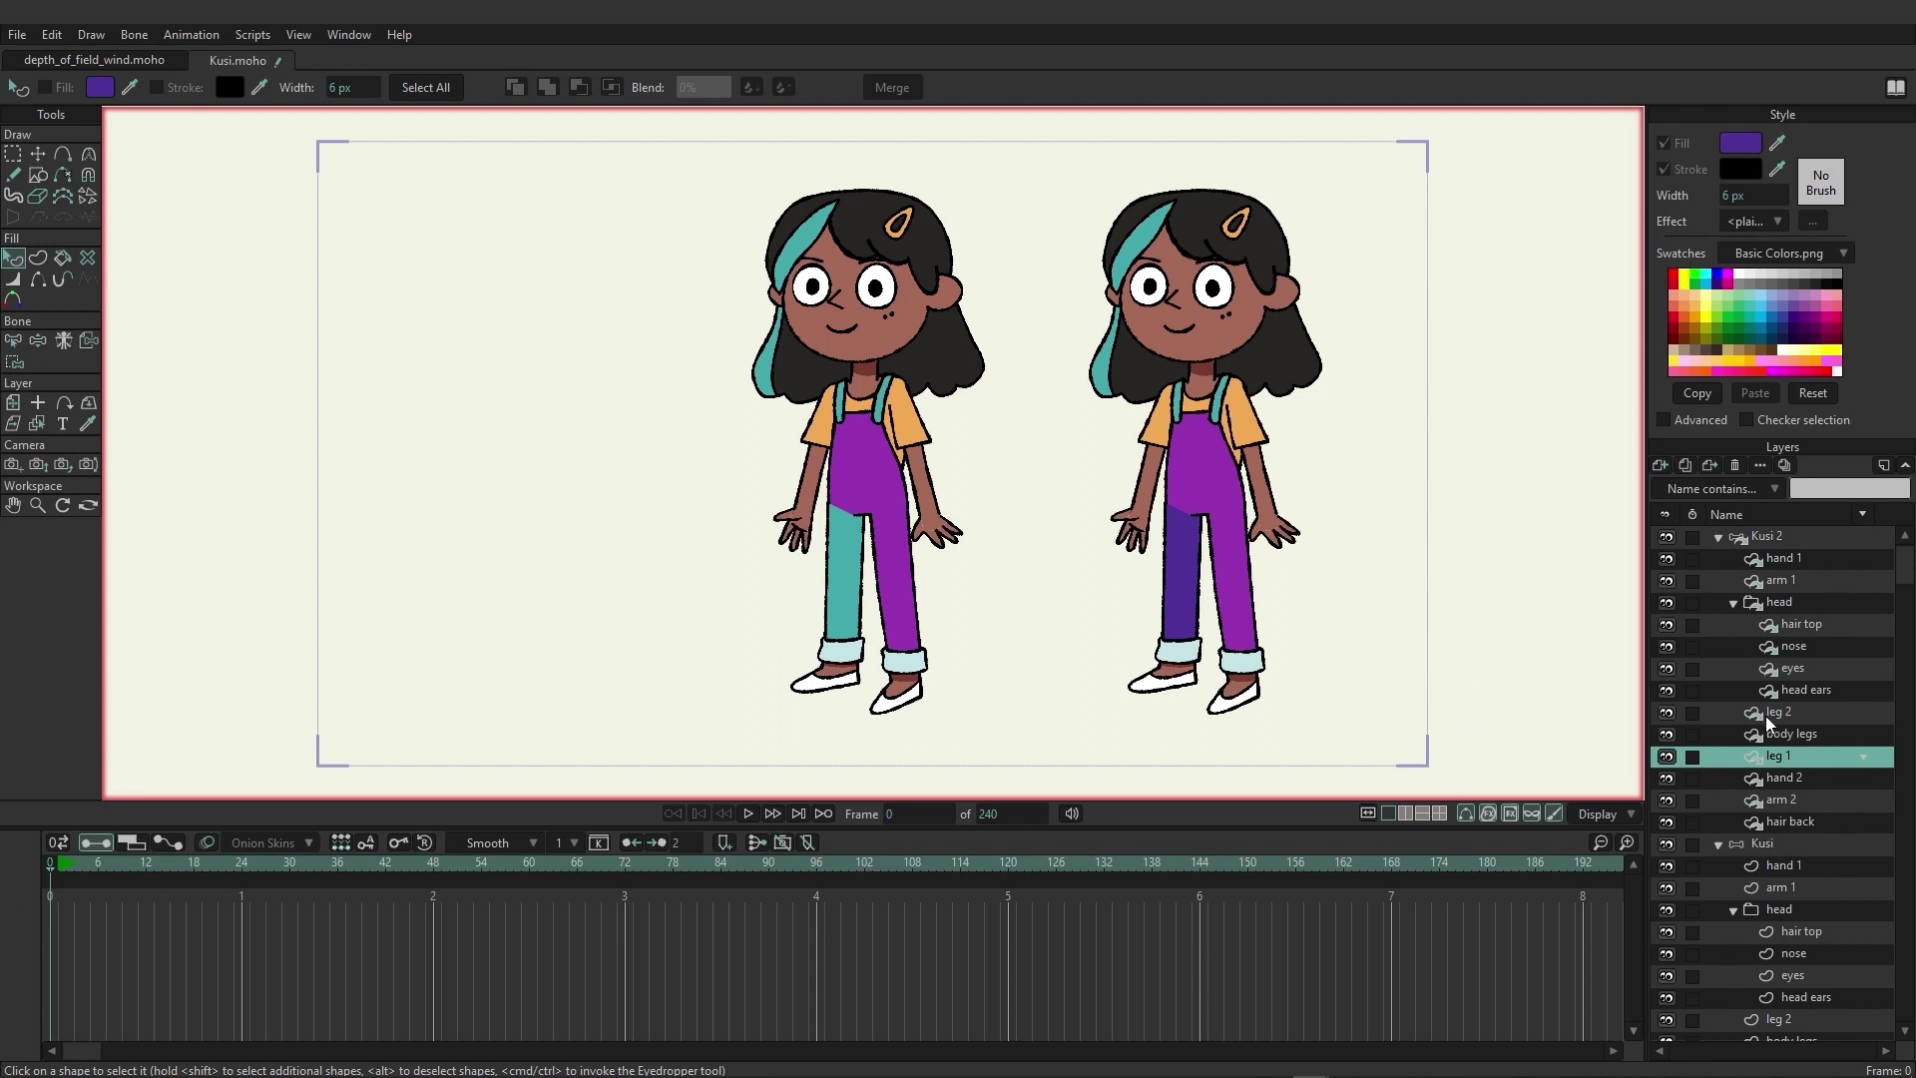
pyautogui.click(1766, 537)
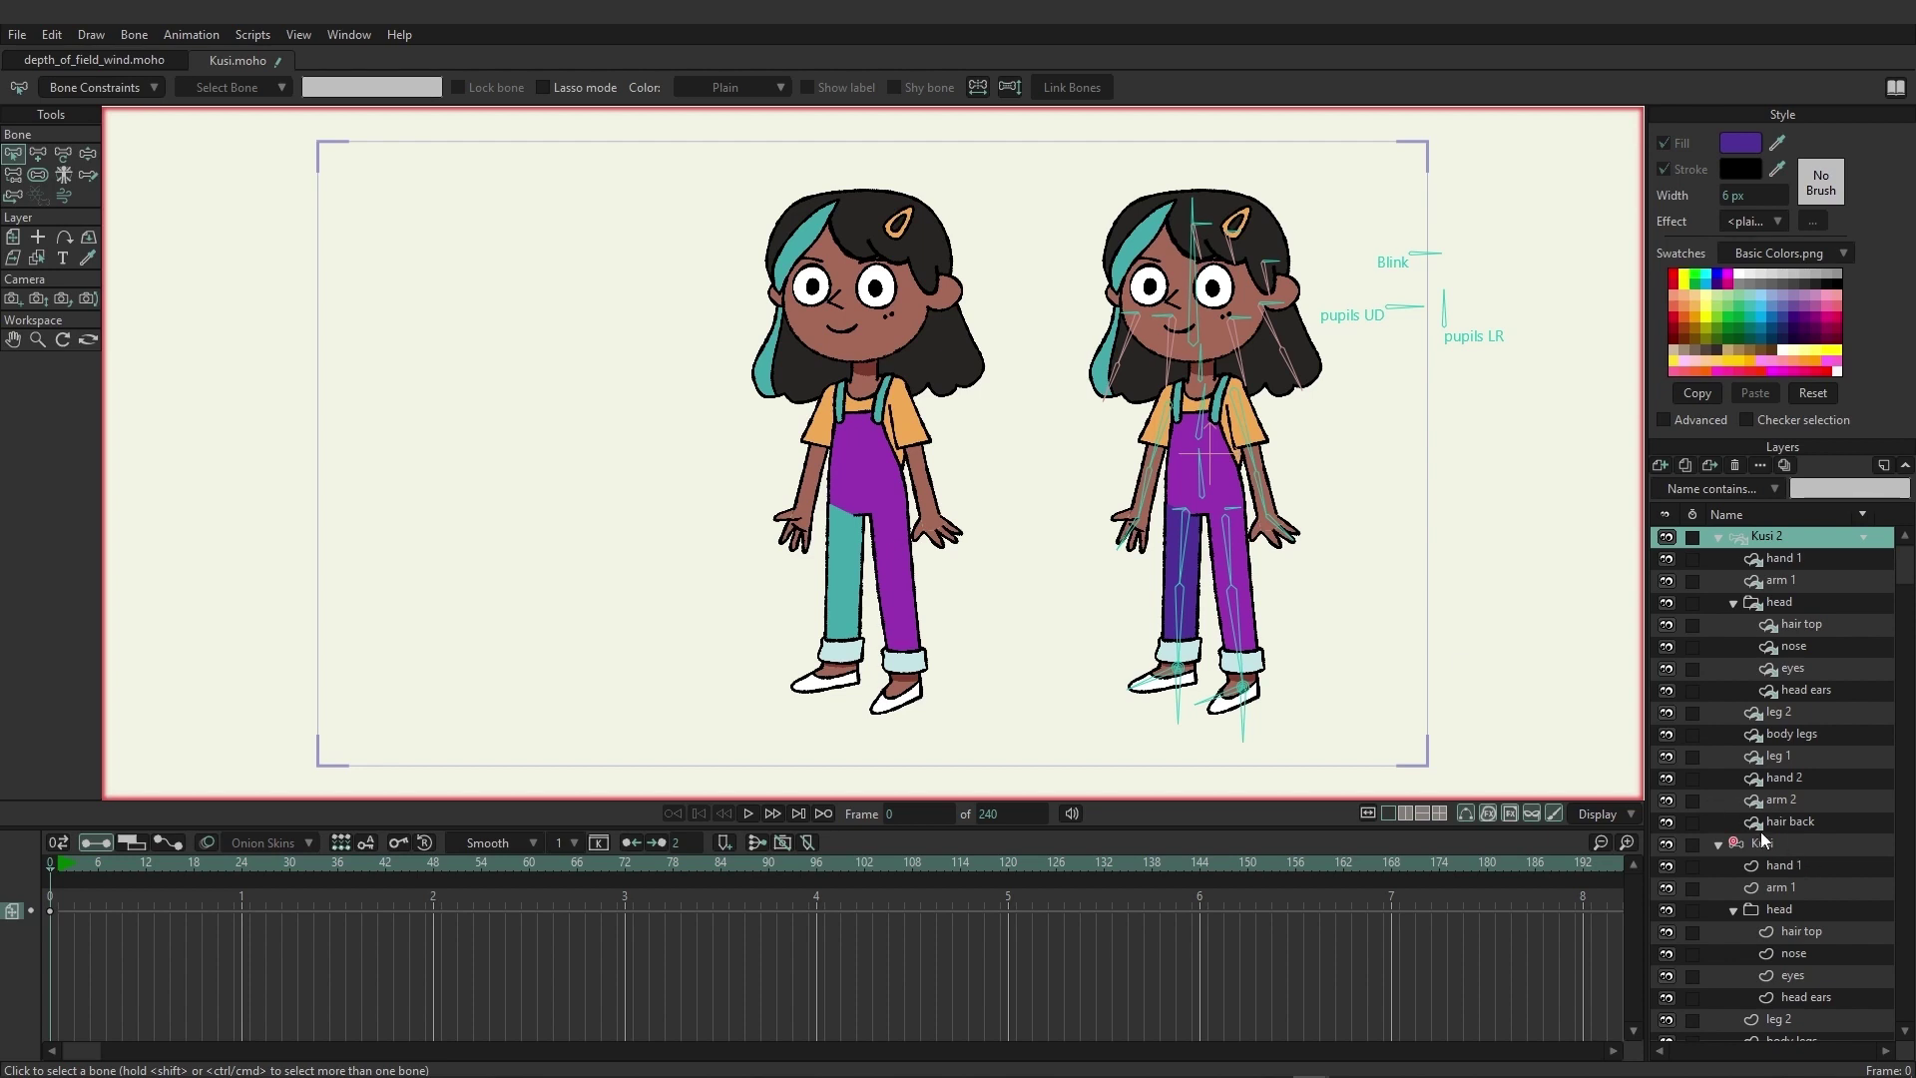
# Fill the original Kusi's hand 1 shape dark red, so Kusi 2's hand matches.
pyautogui.click(1778, 866)
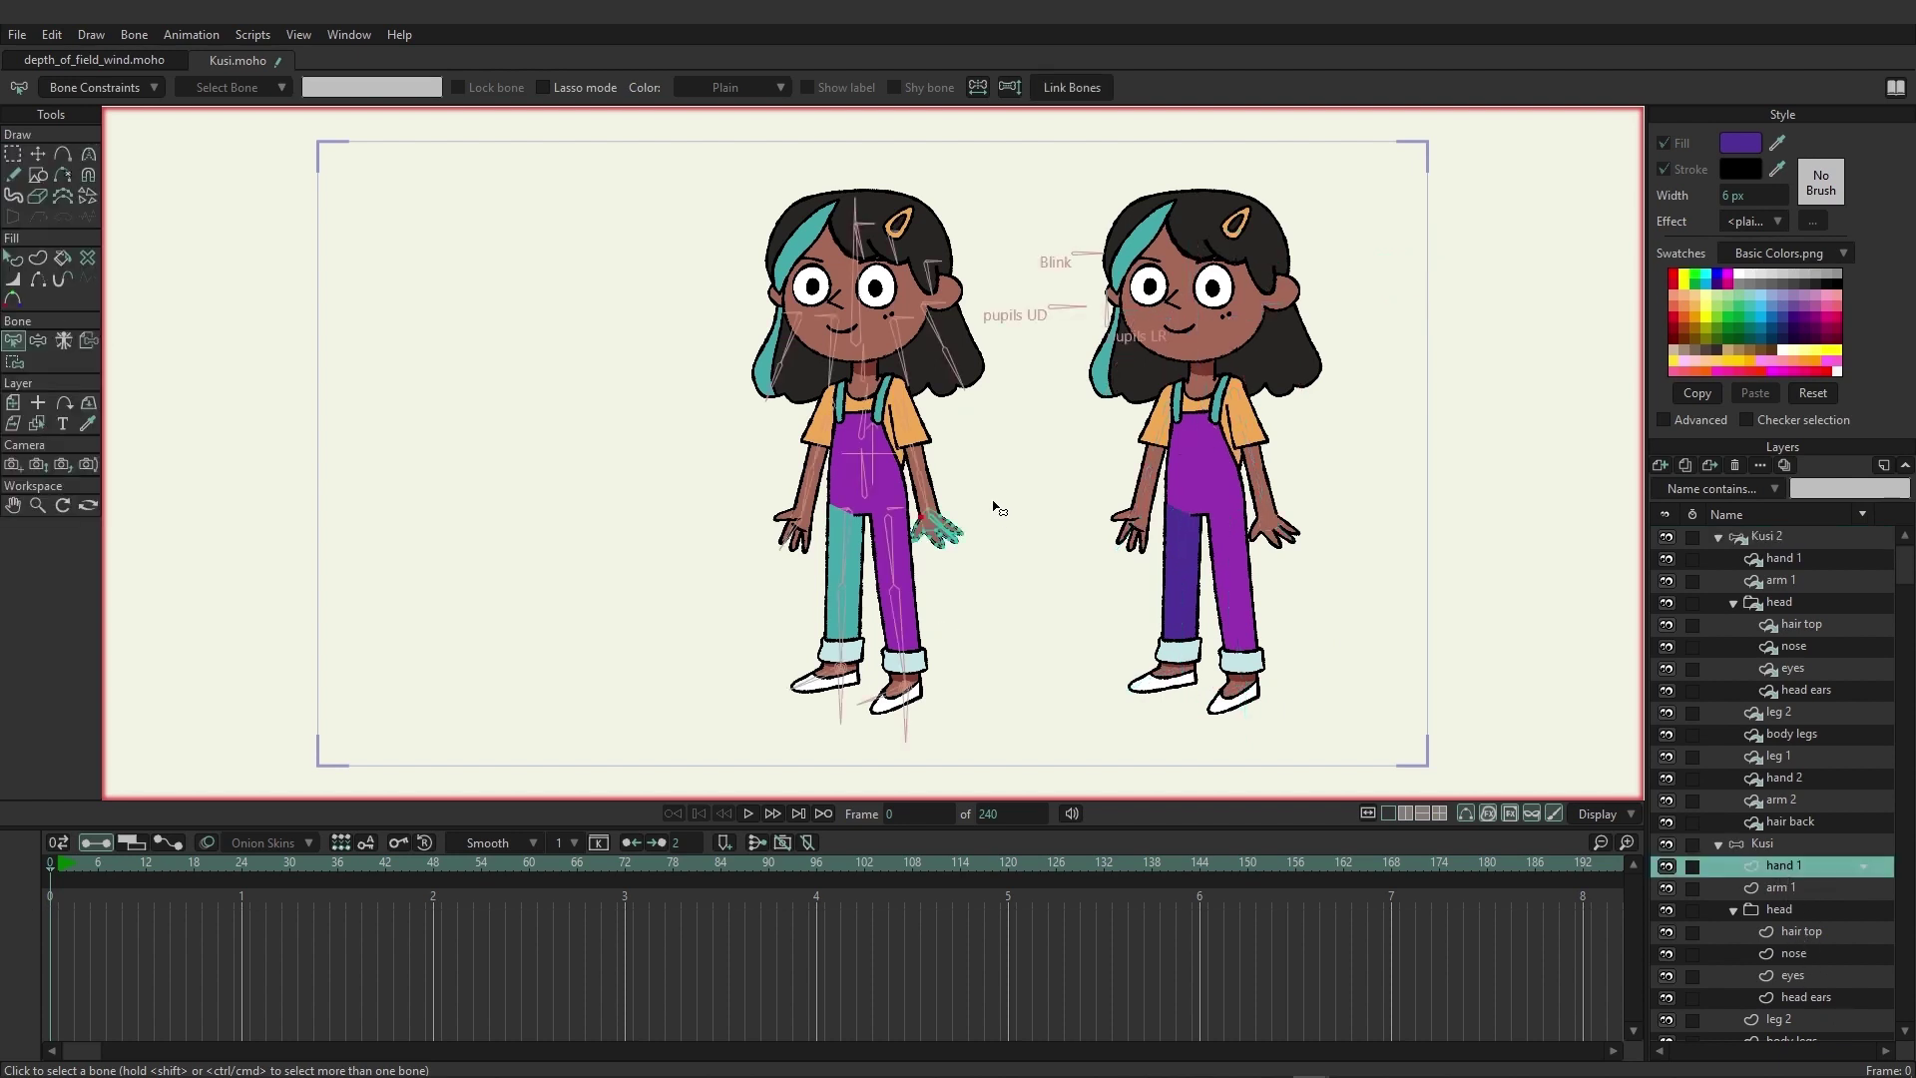
pyautogui.press('q')
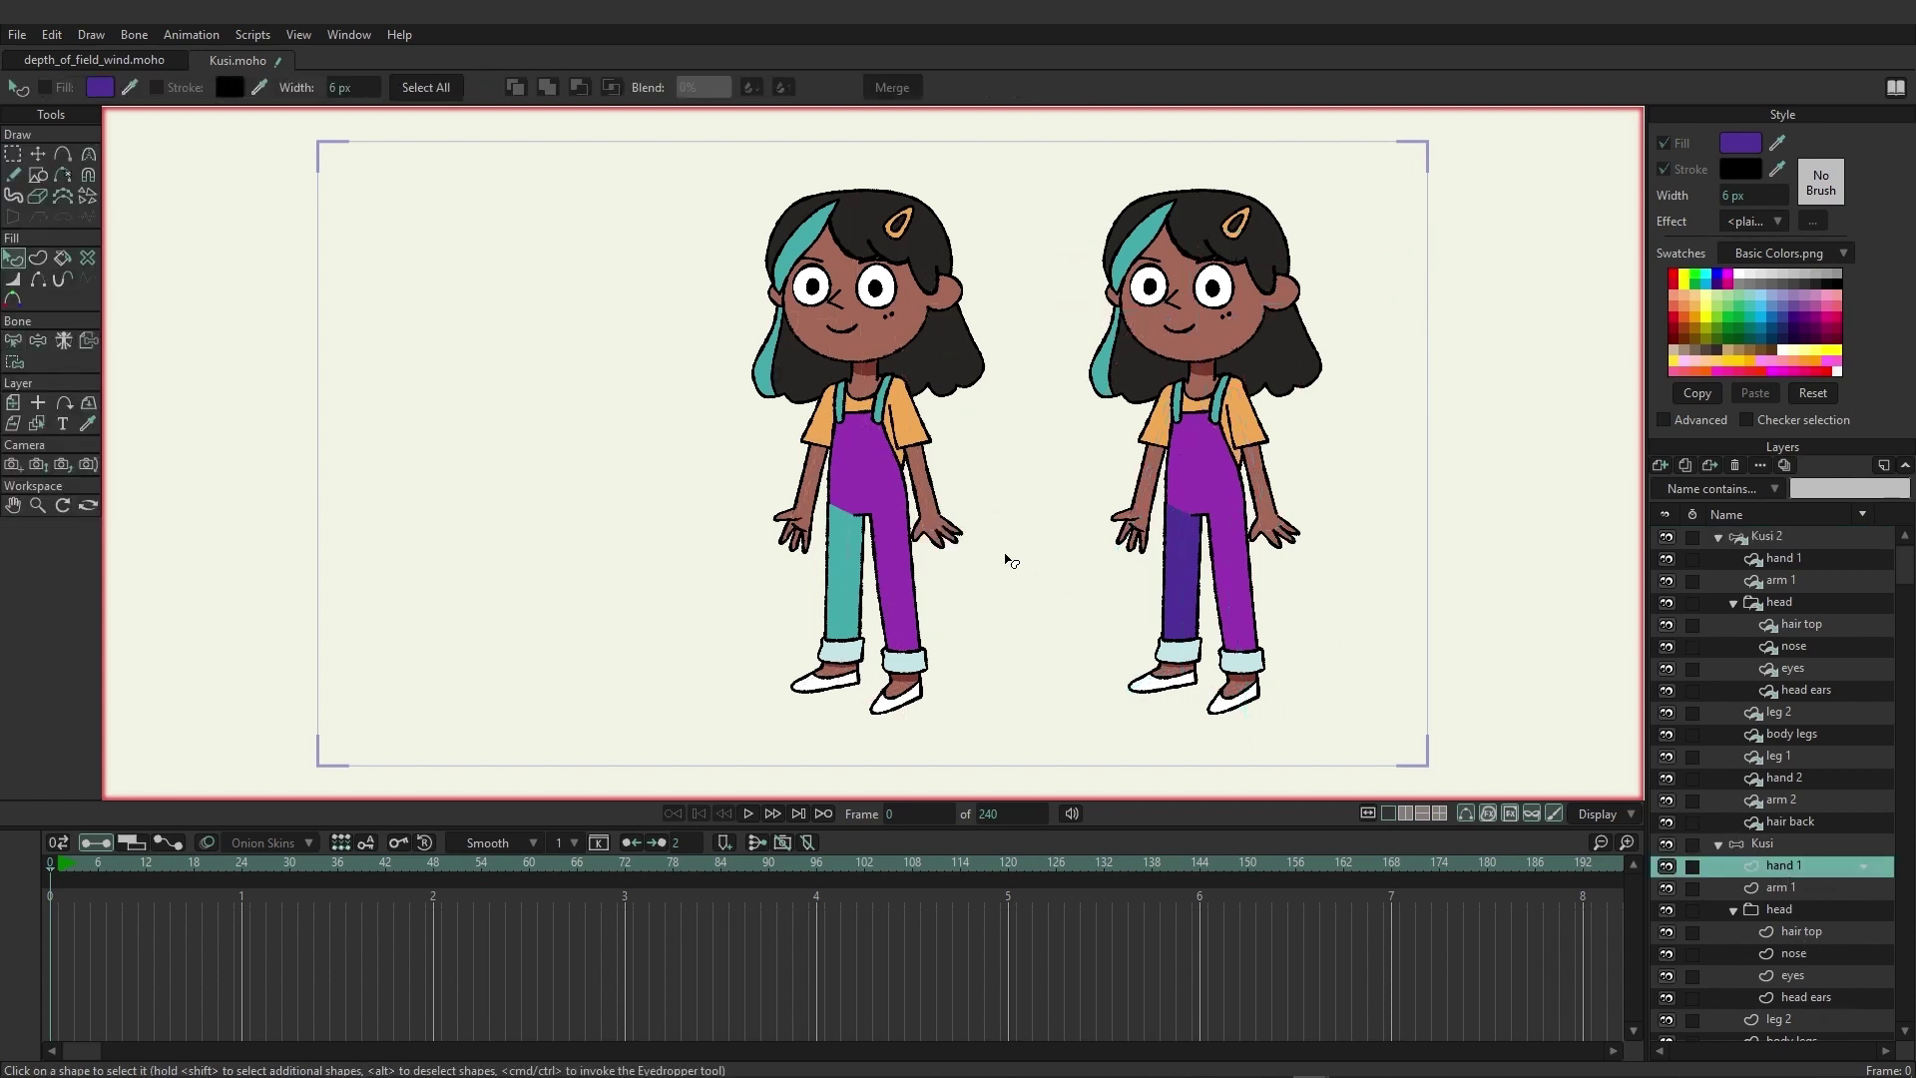
pyautogui.click(936, 536)
pyautogui.click(1740, 143)
pyautogui.click(1398, 336)
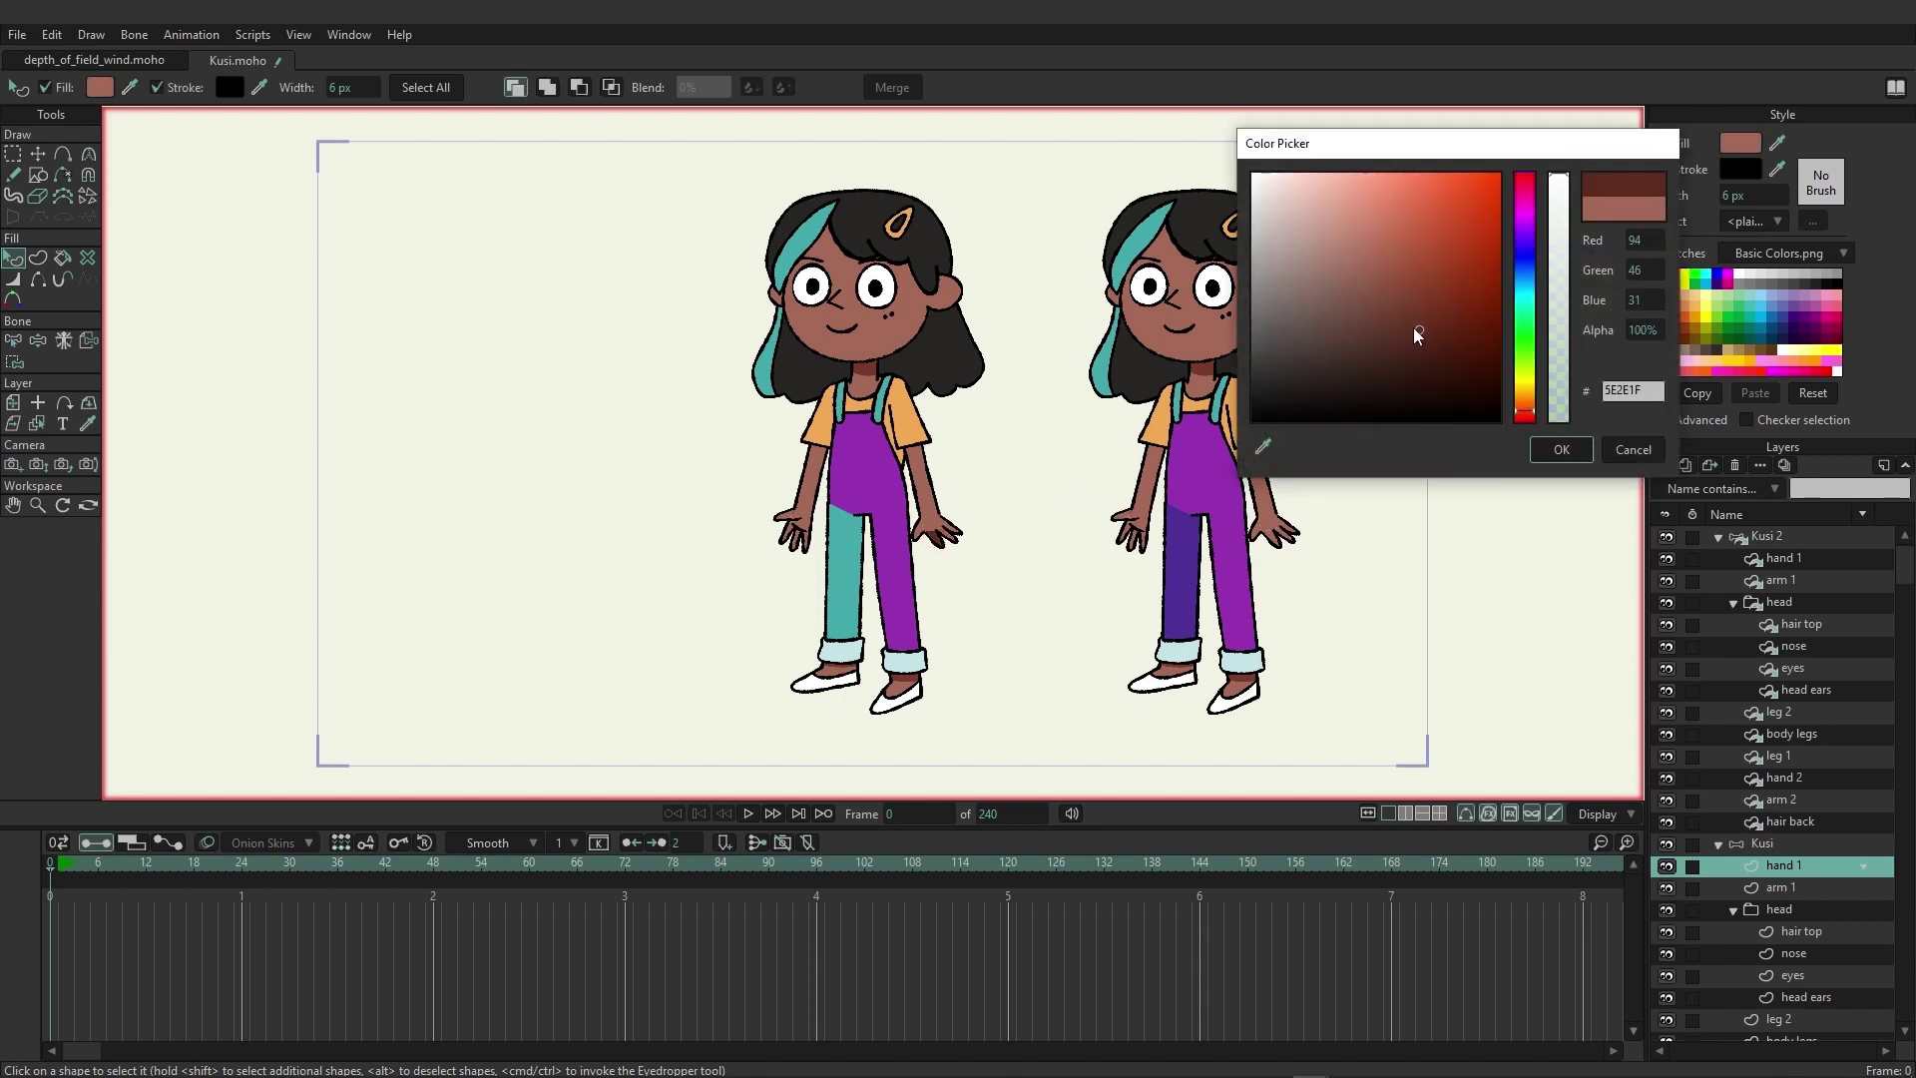
pyautogui.click(1528, 400)
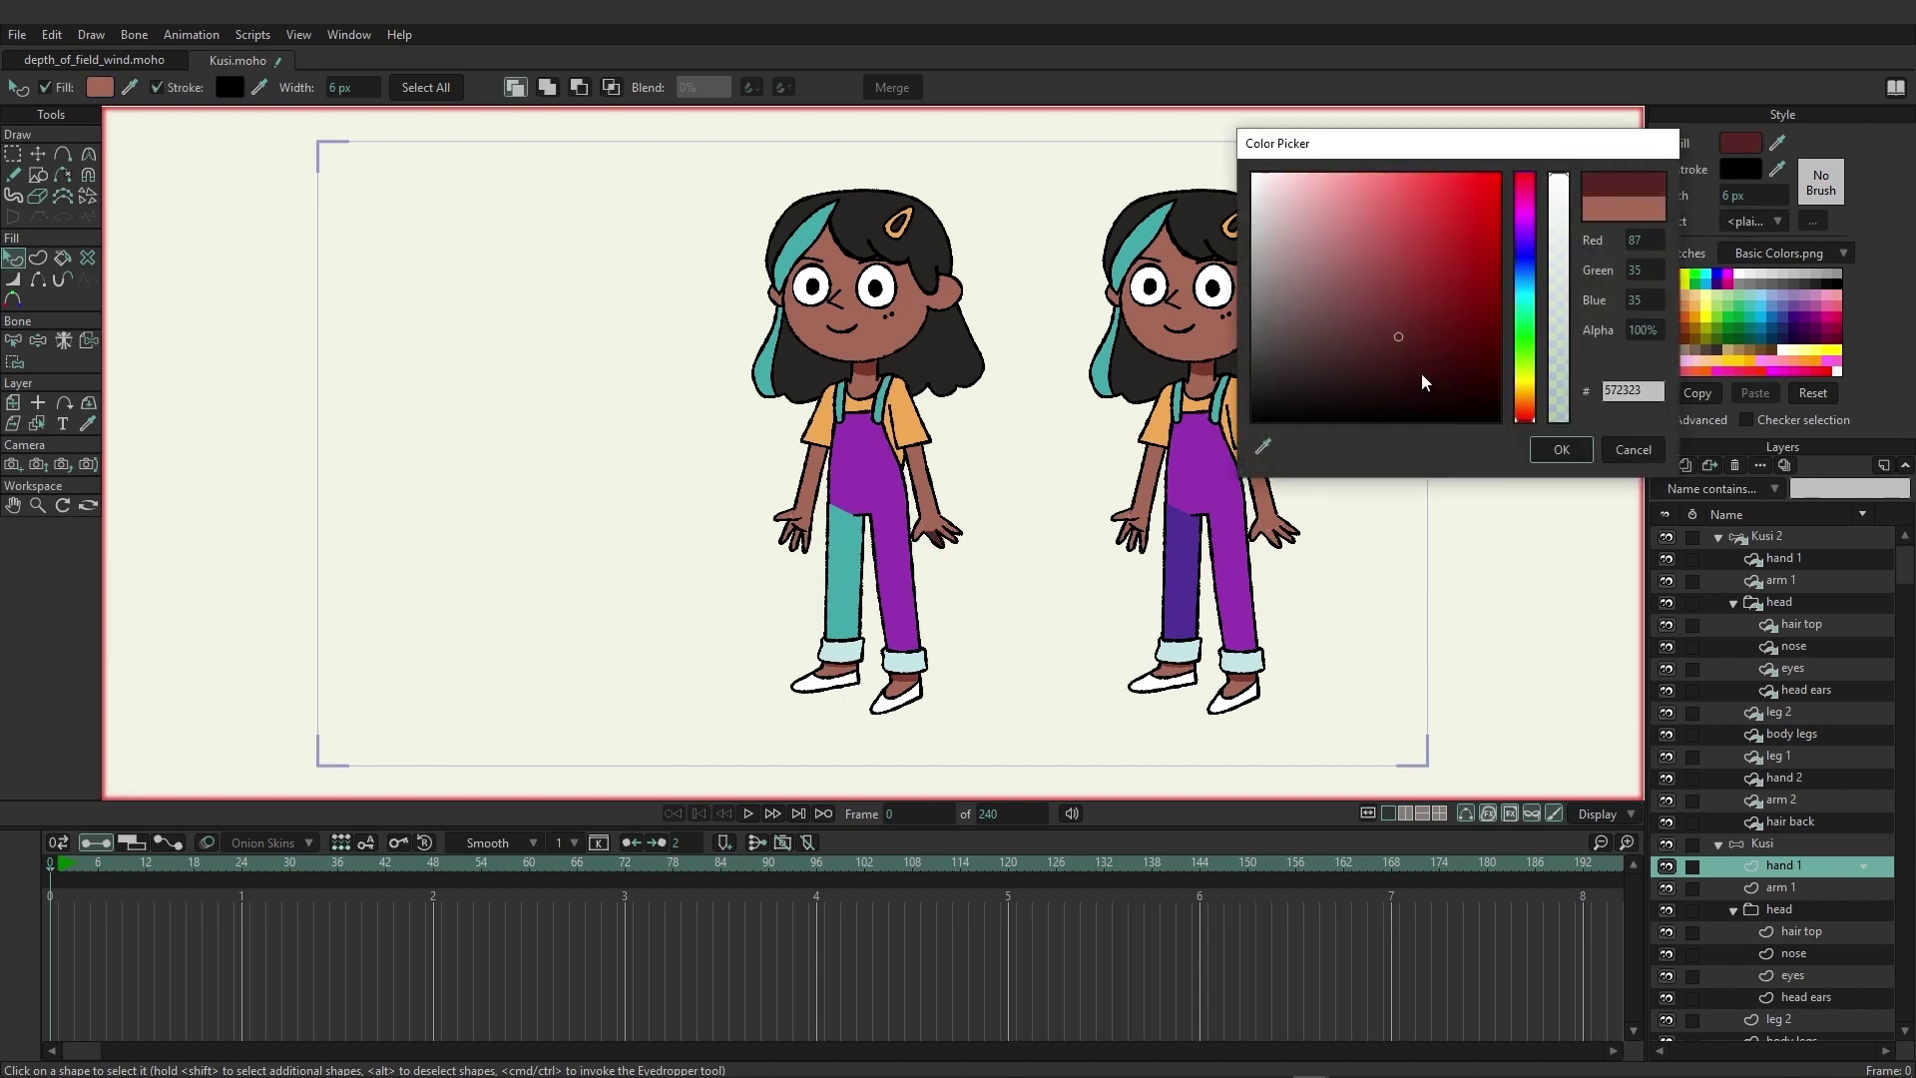
pyautogui.click(1421, 376)
pyautogui.click(1557, 453)
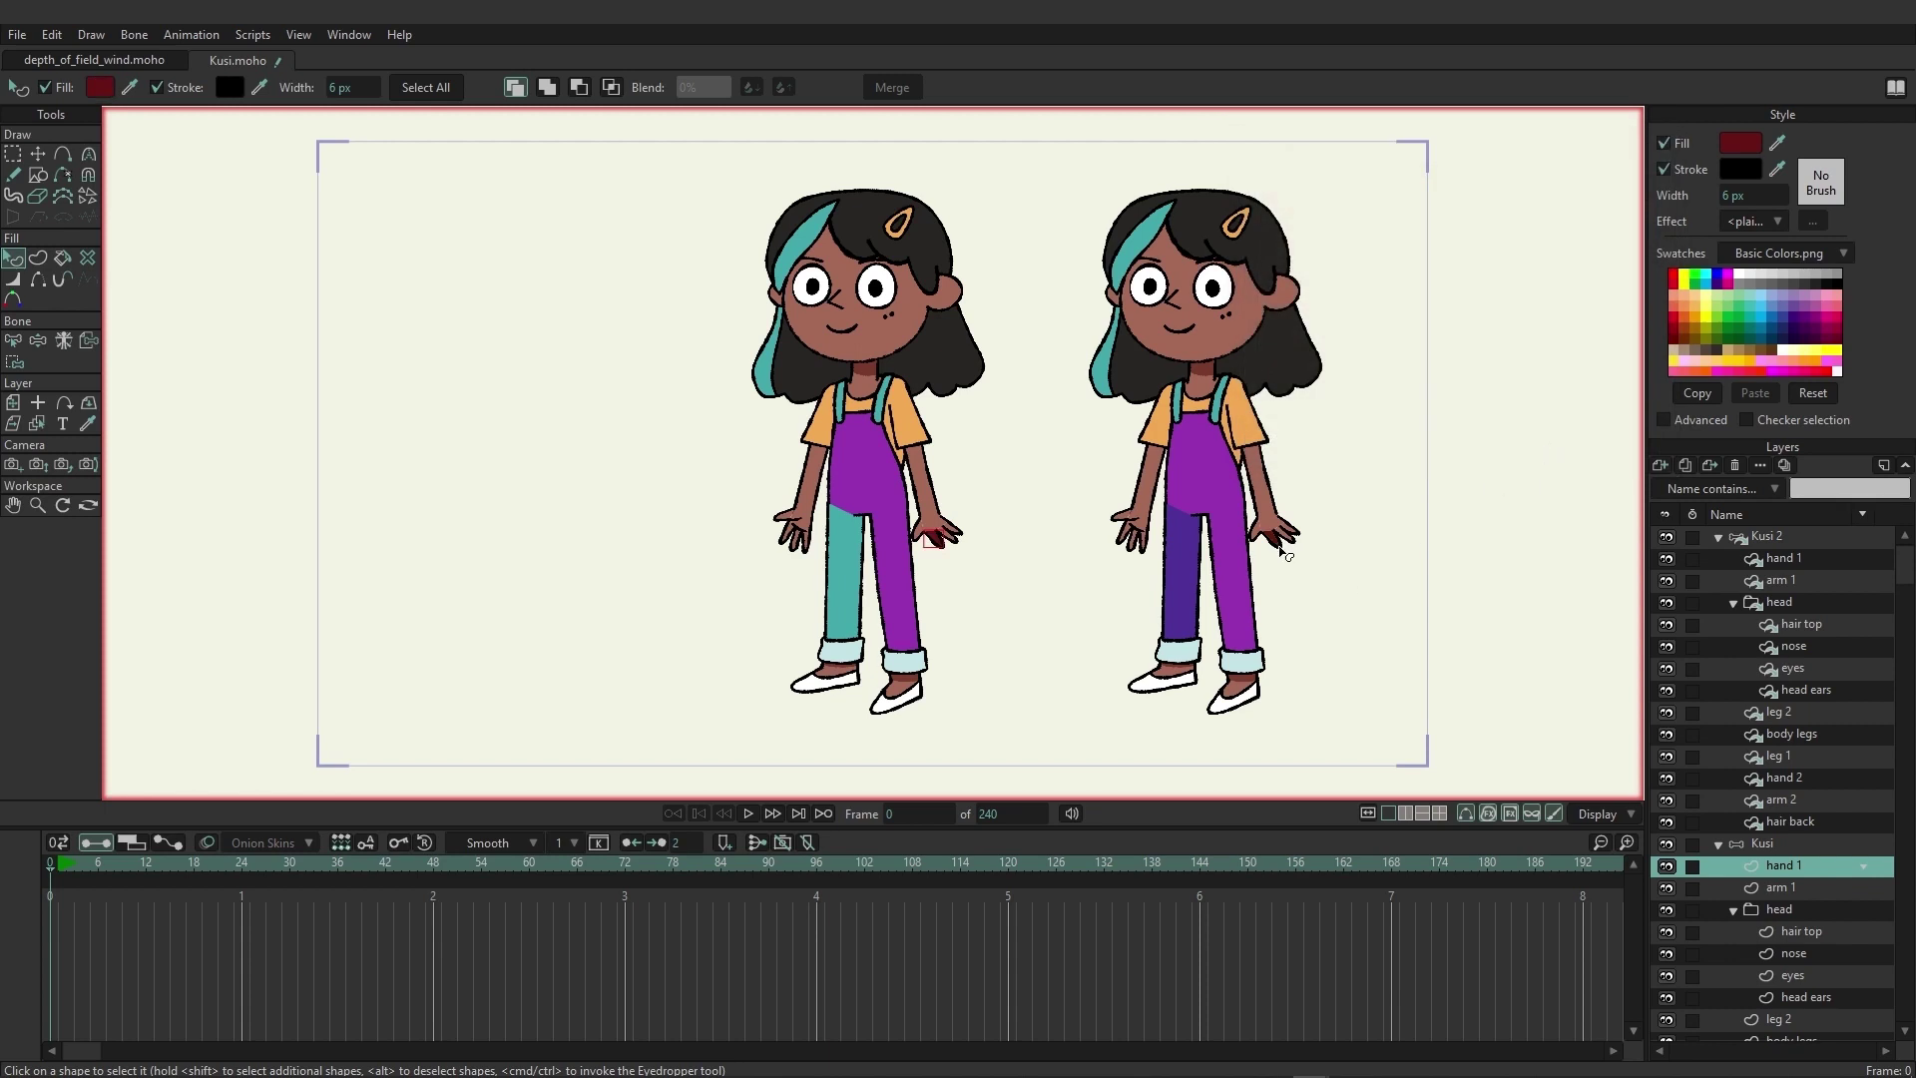
pyautogui.scroll(4, 1265, 563)
pyautogui.scroll(-3, 1268, 549)
pyautogui.scroll(3, 1273, 544)
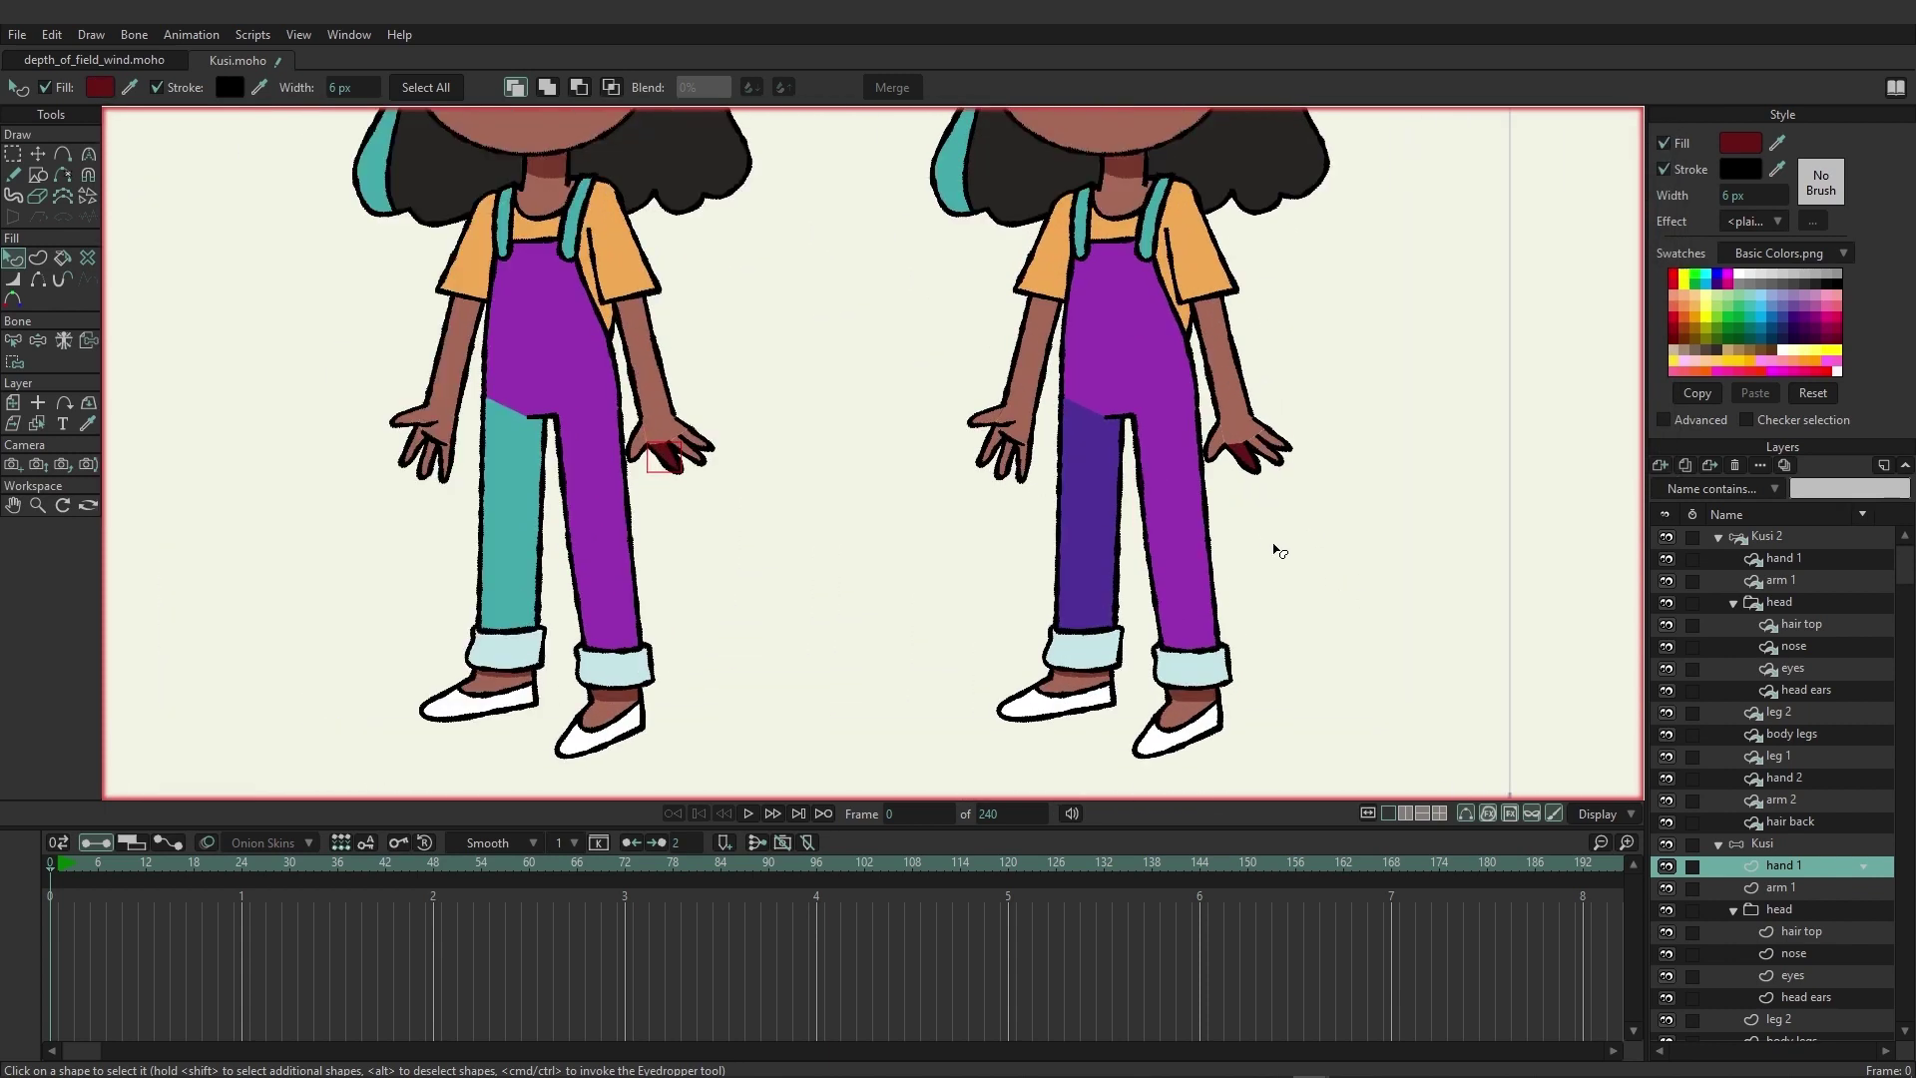
pyautogui.scroll(-1, 1297, 489)
pyautogui.scroll(-1, 1253, 409)
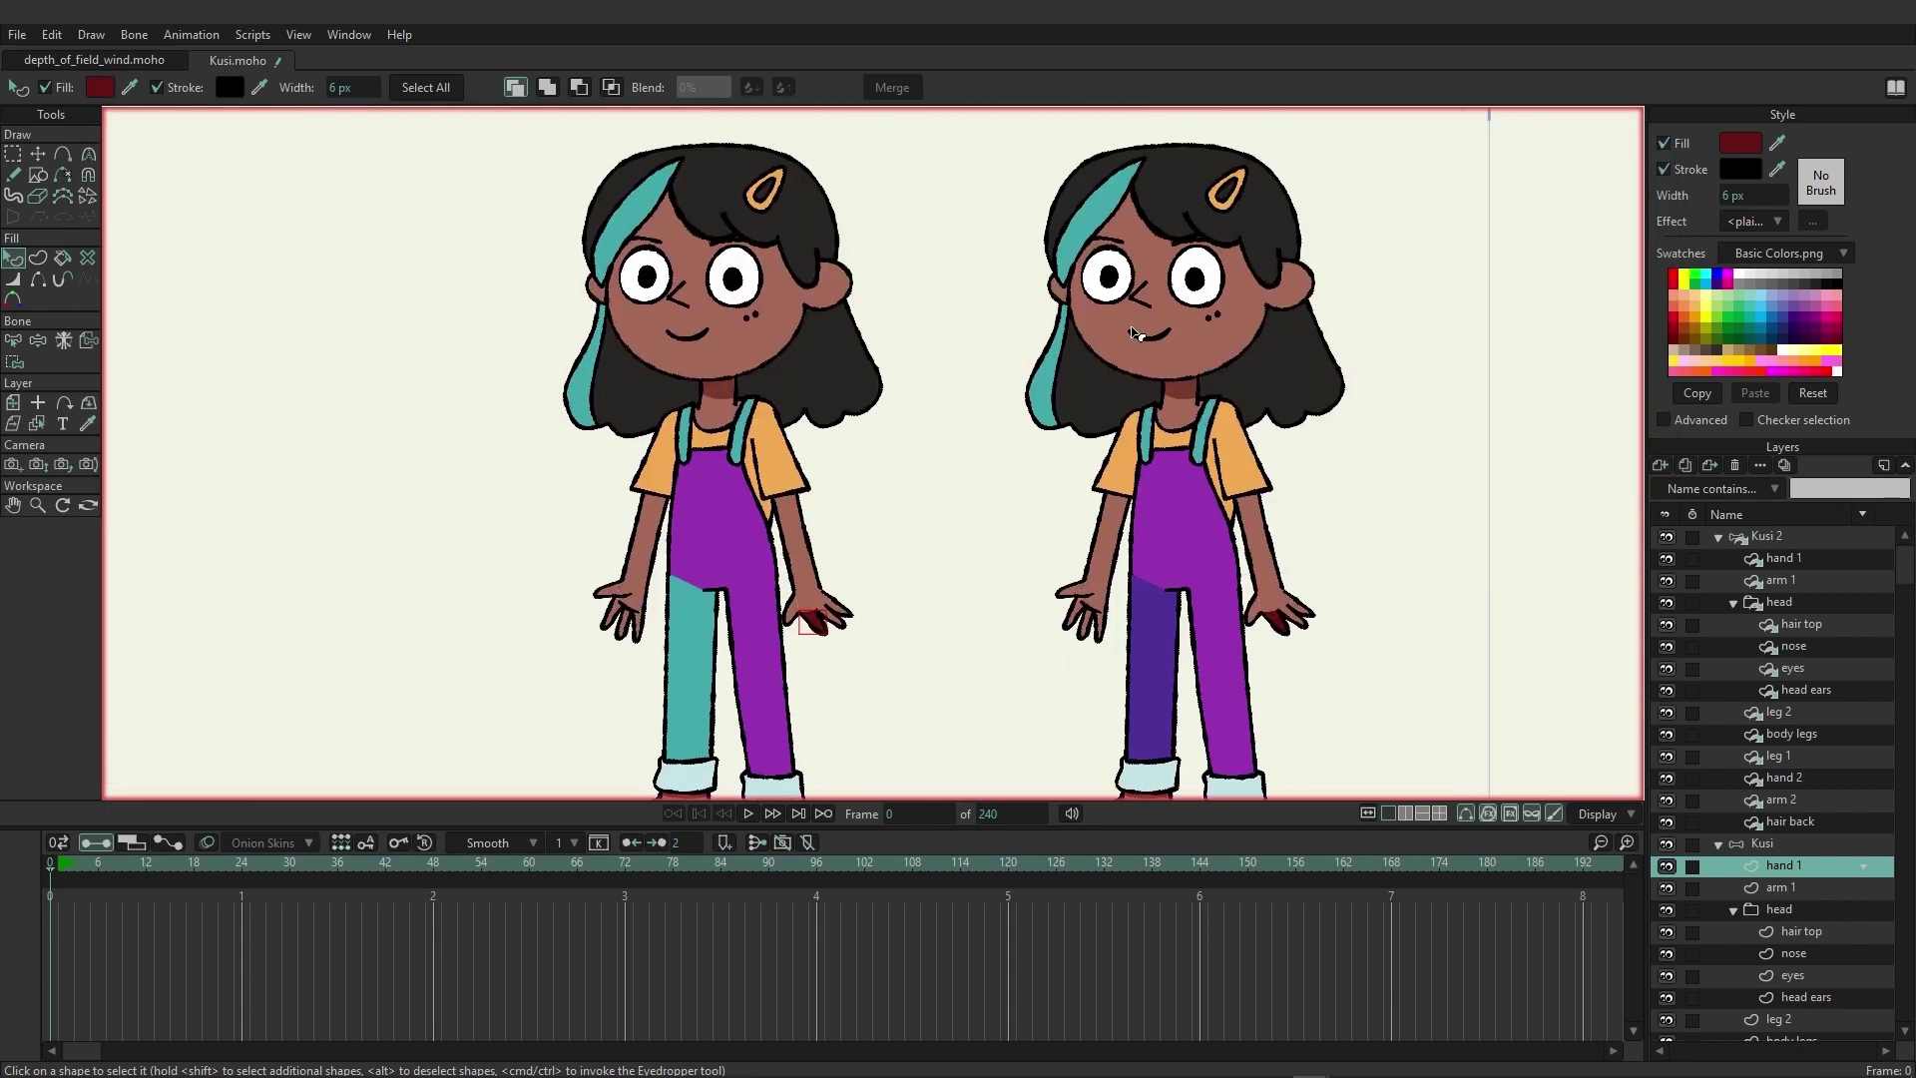
# Break the layer reference on Kusi 2's hand 1 layer so it becomes independent.
pyautogui.click(1766, 537)
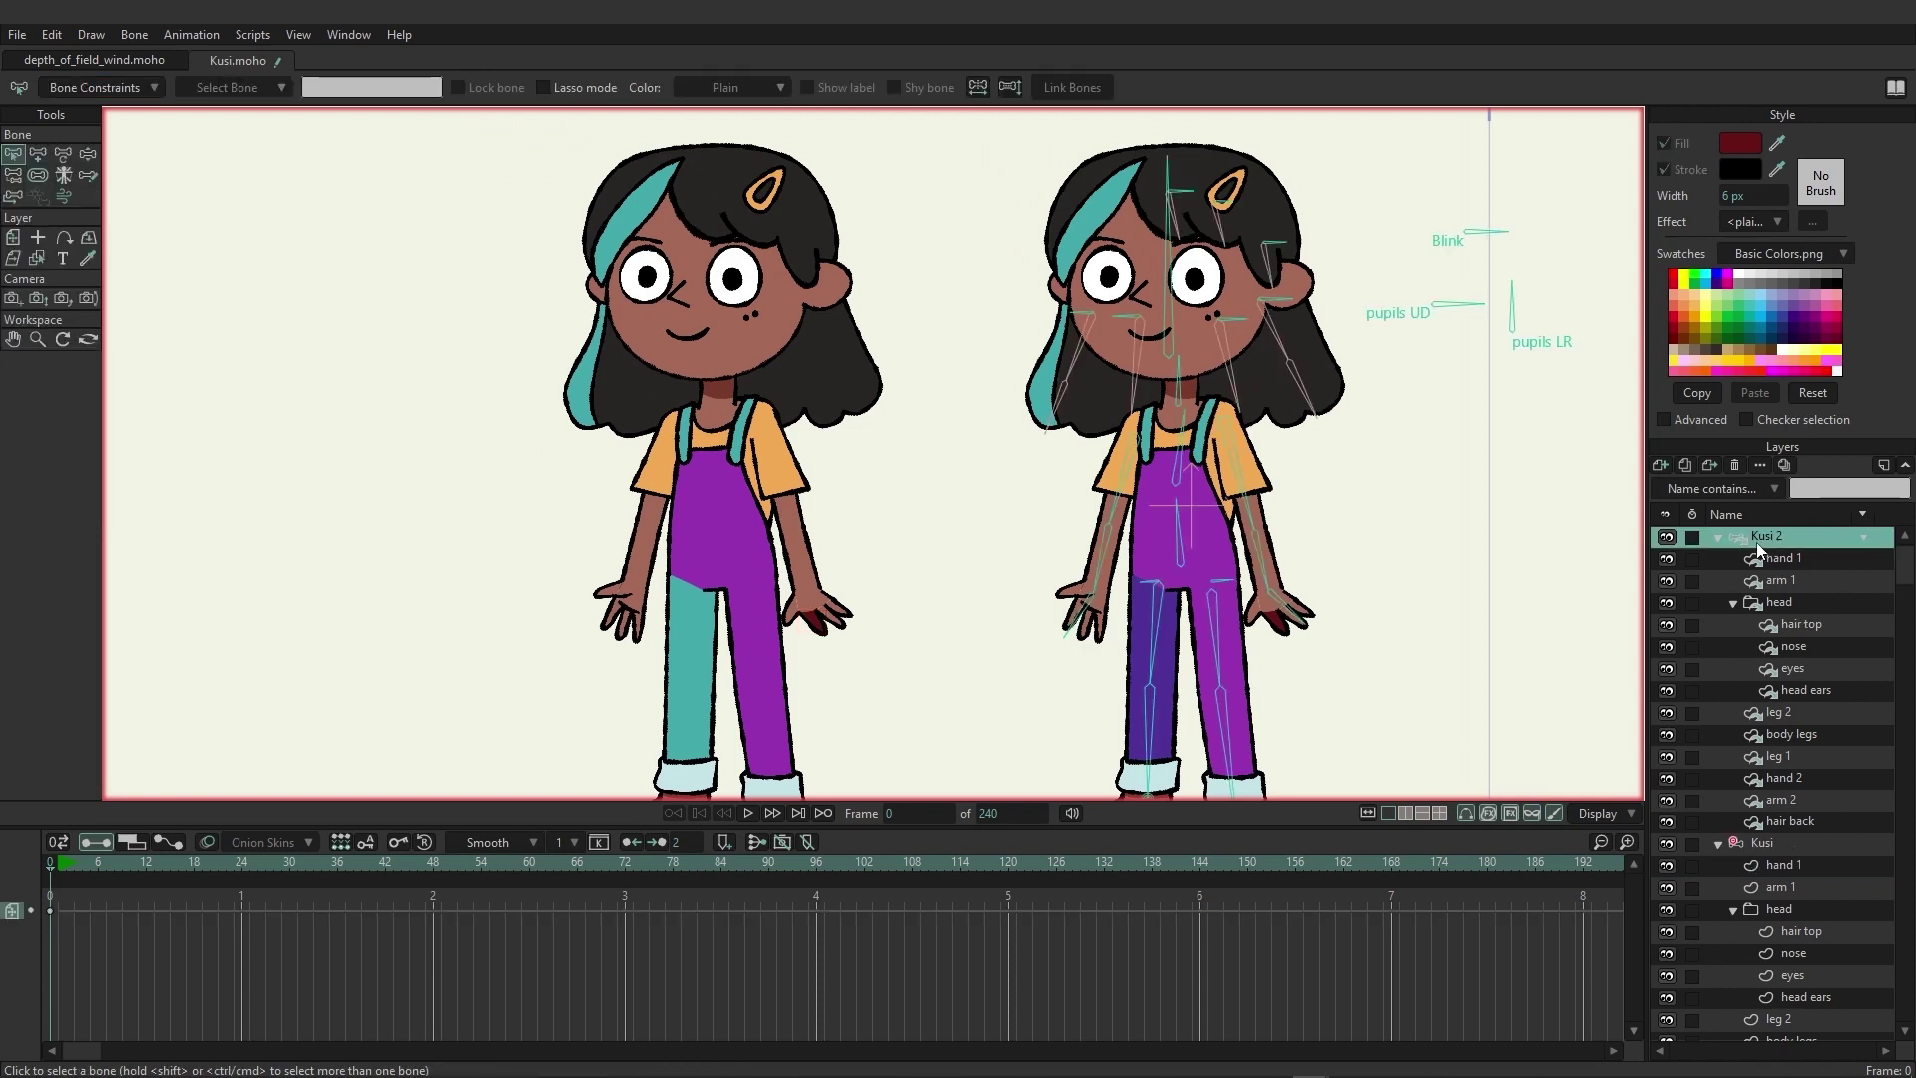
pyautogui.click(1786, 779)
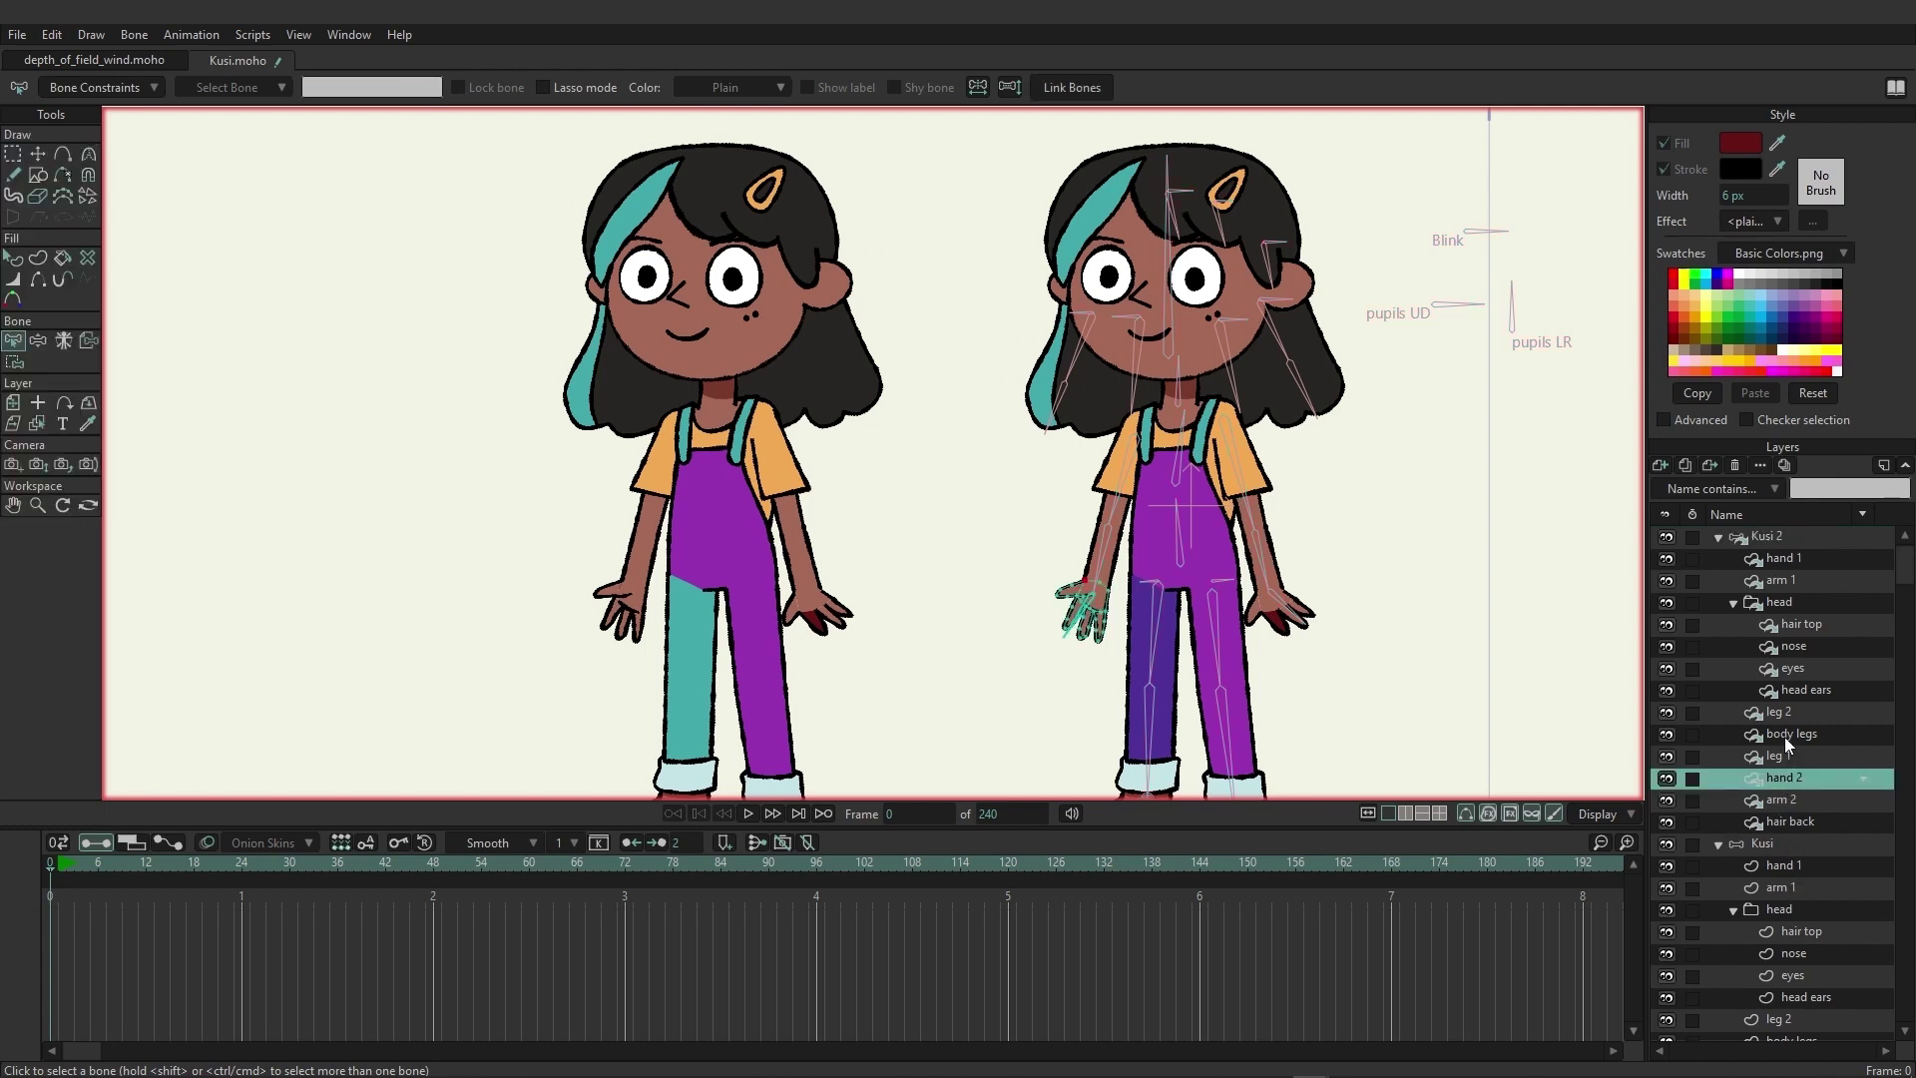
pyautogui.click(1776, 557)
pyautogui.rightClick(1778, 558)
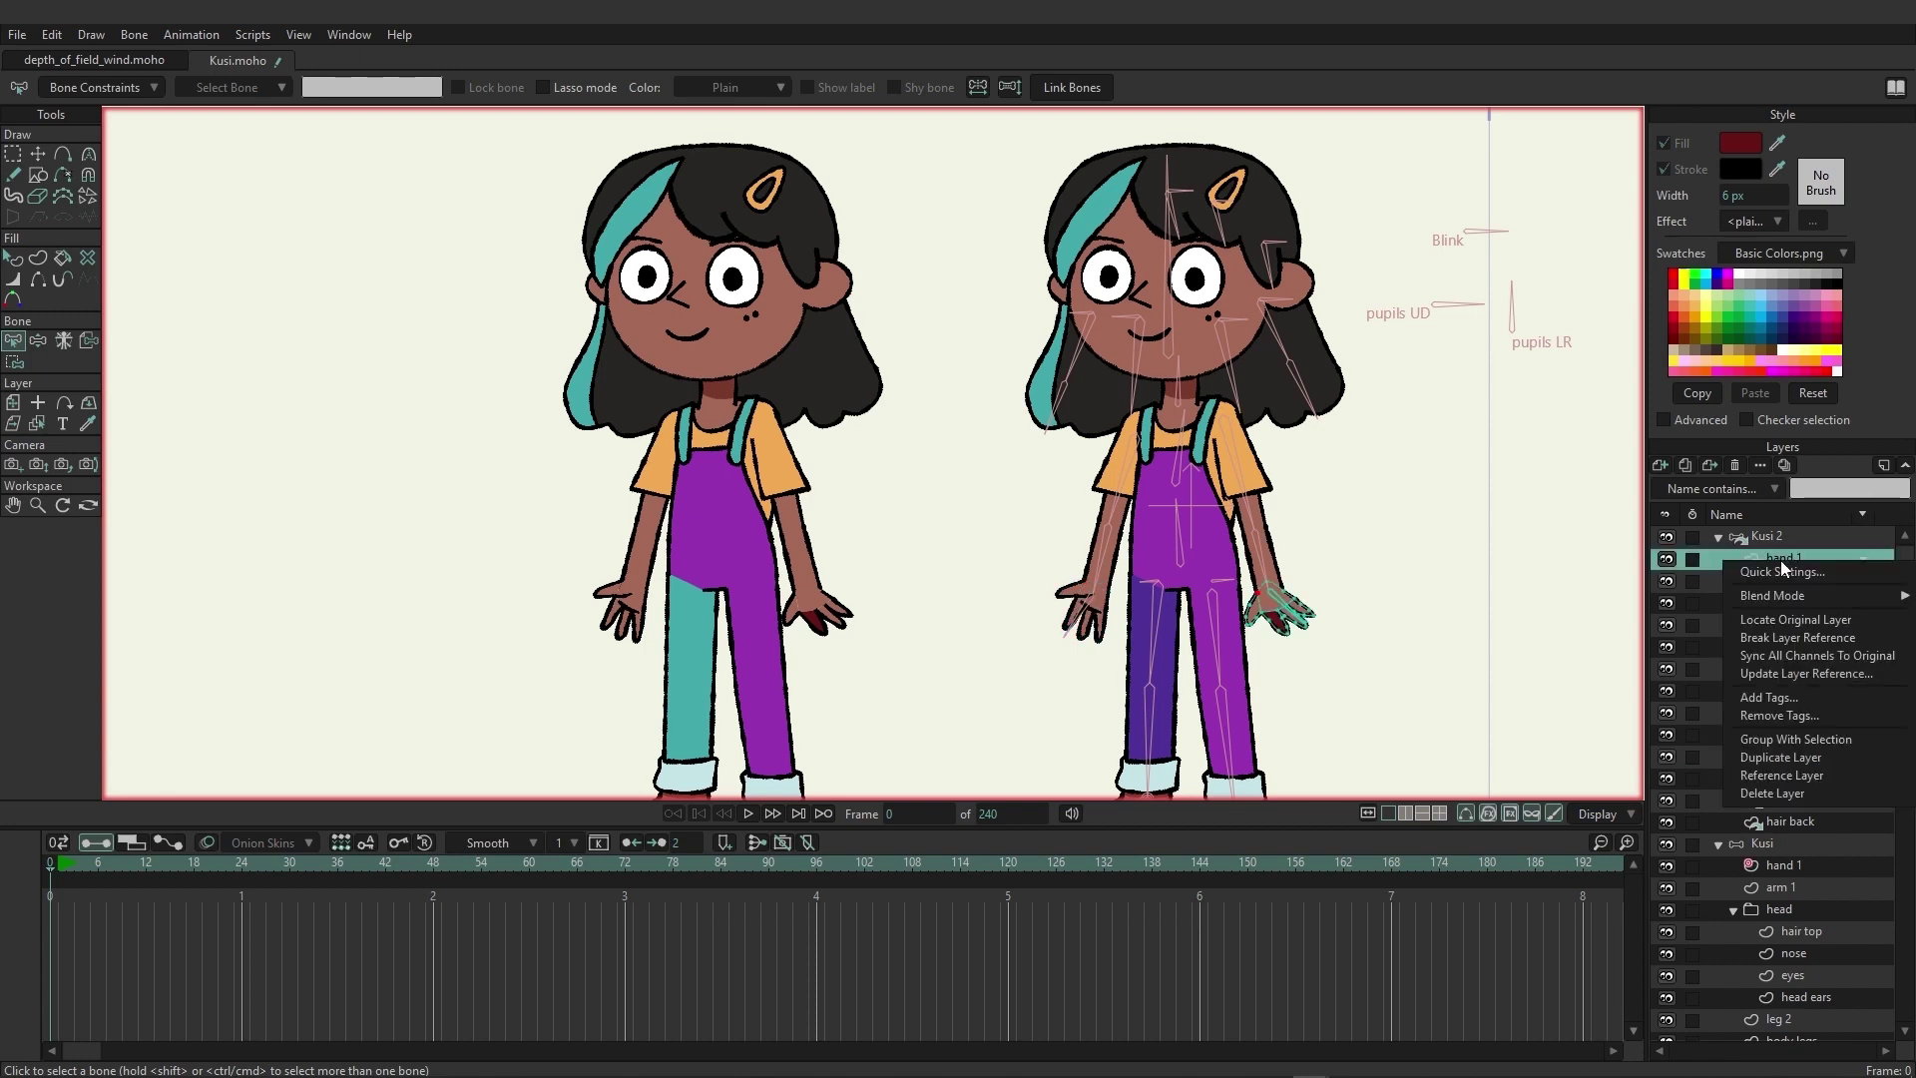
pyautogui.click(1793, 639)
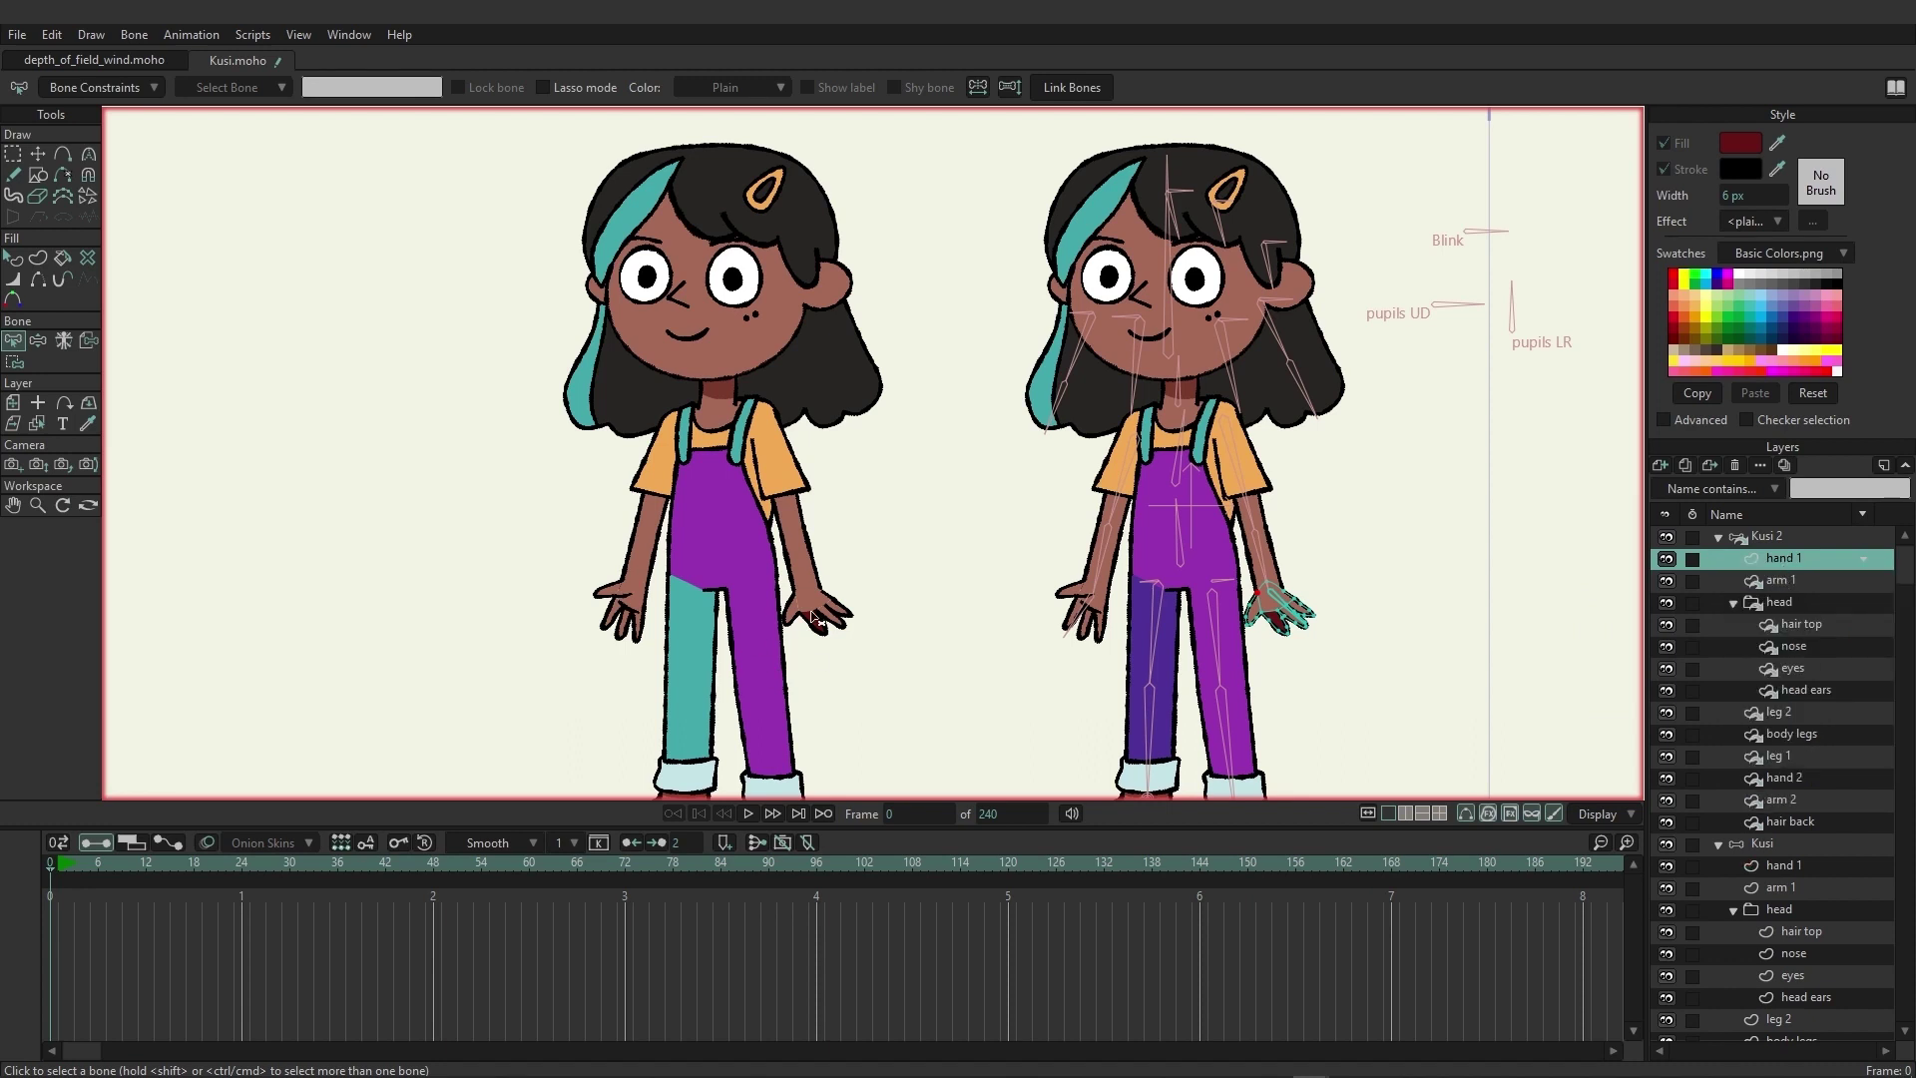
pyautogui.scroll(-2, 1769, 979)
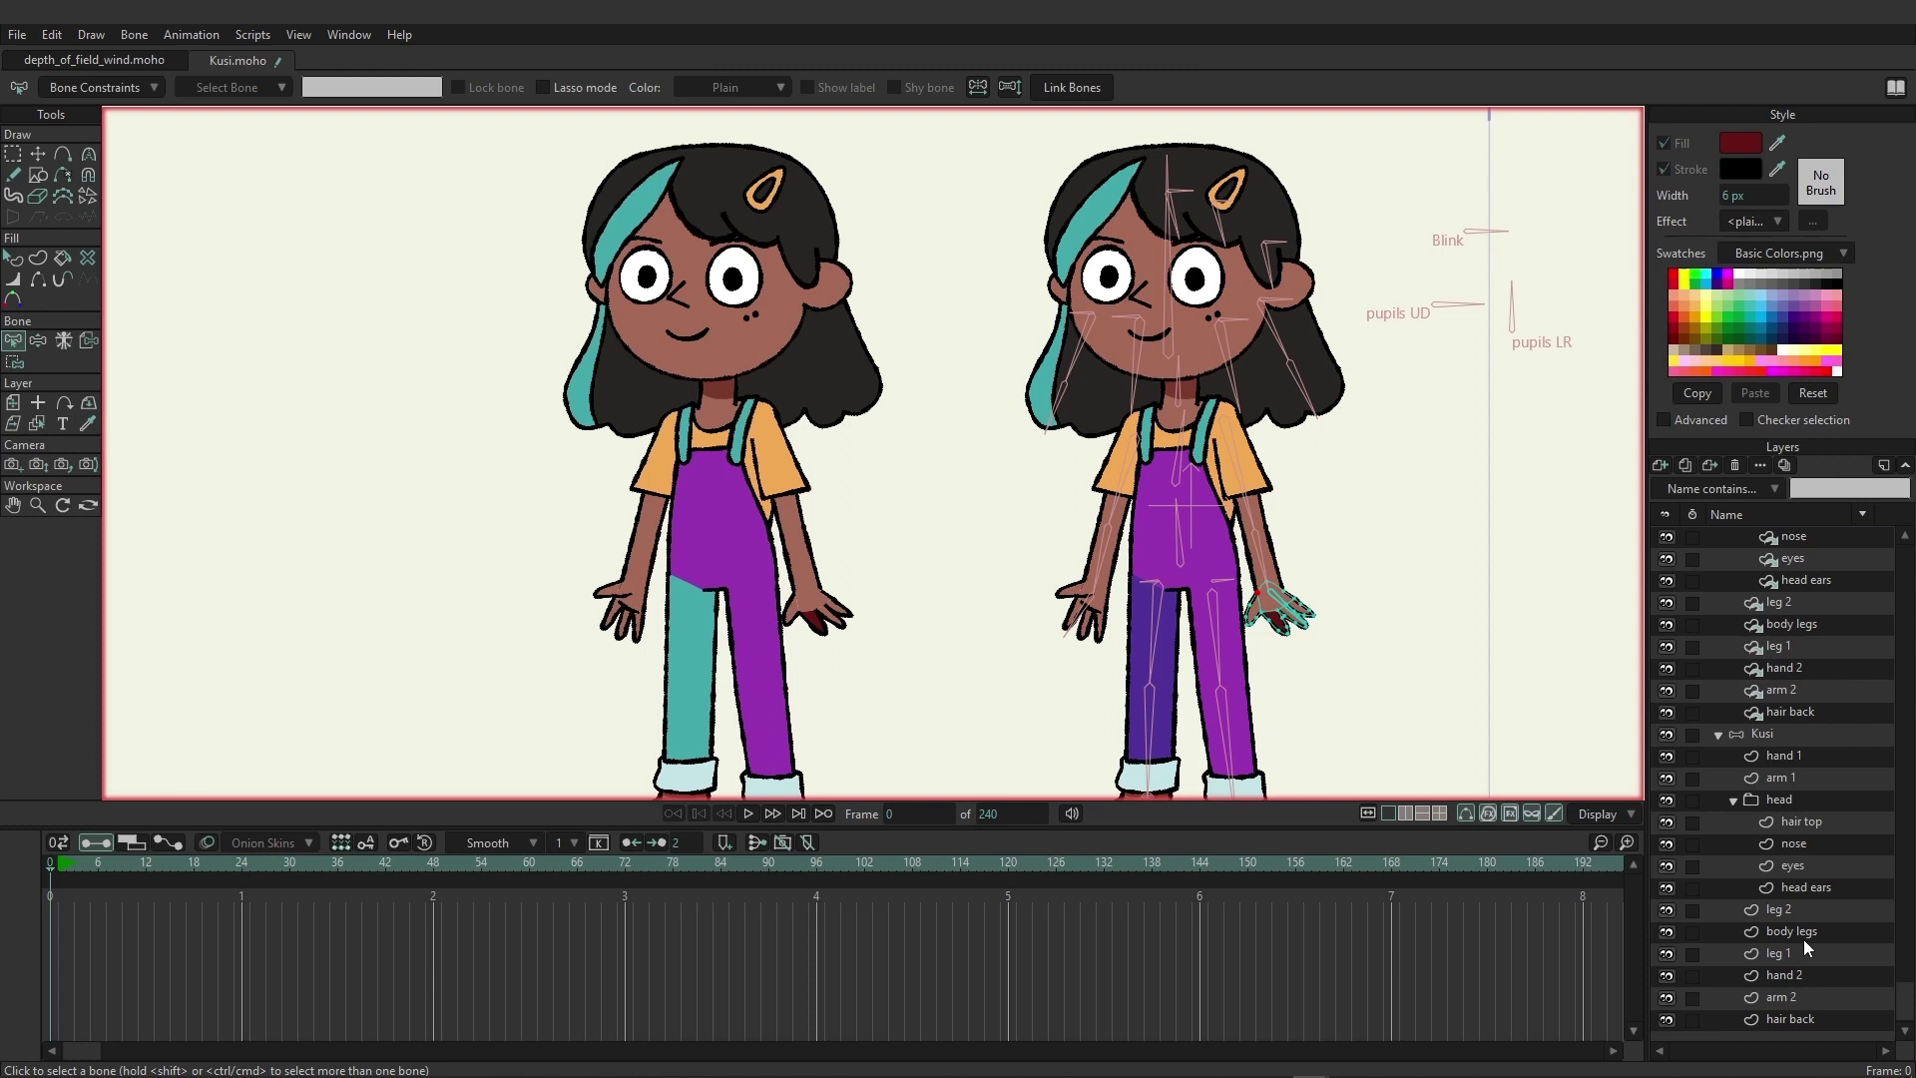
# Refill the original Kusi's hand 1 with red-brown 682D1A, leaving Kusi 2's hand unchanged.
pyautogui.click(1782, 752)
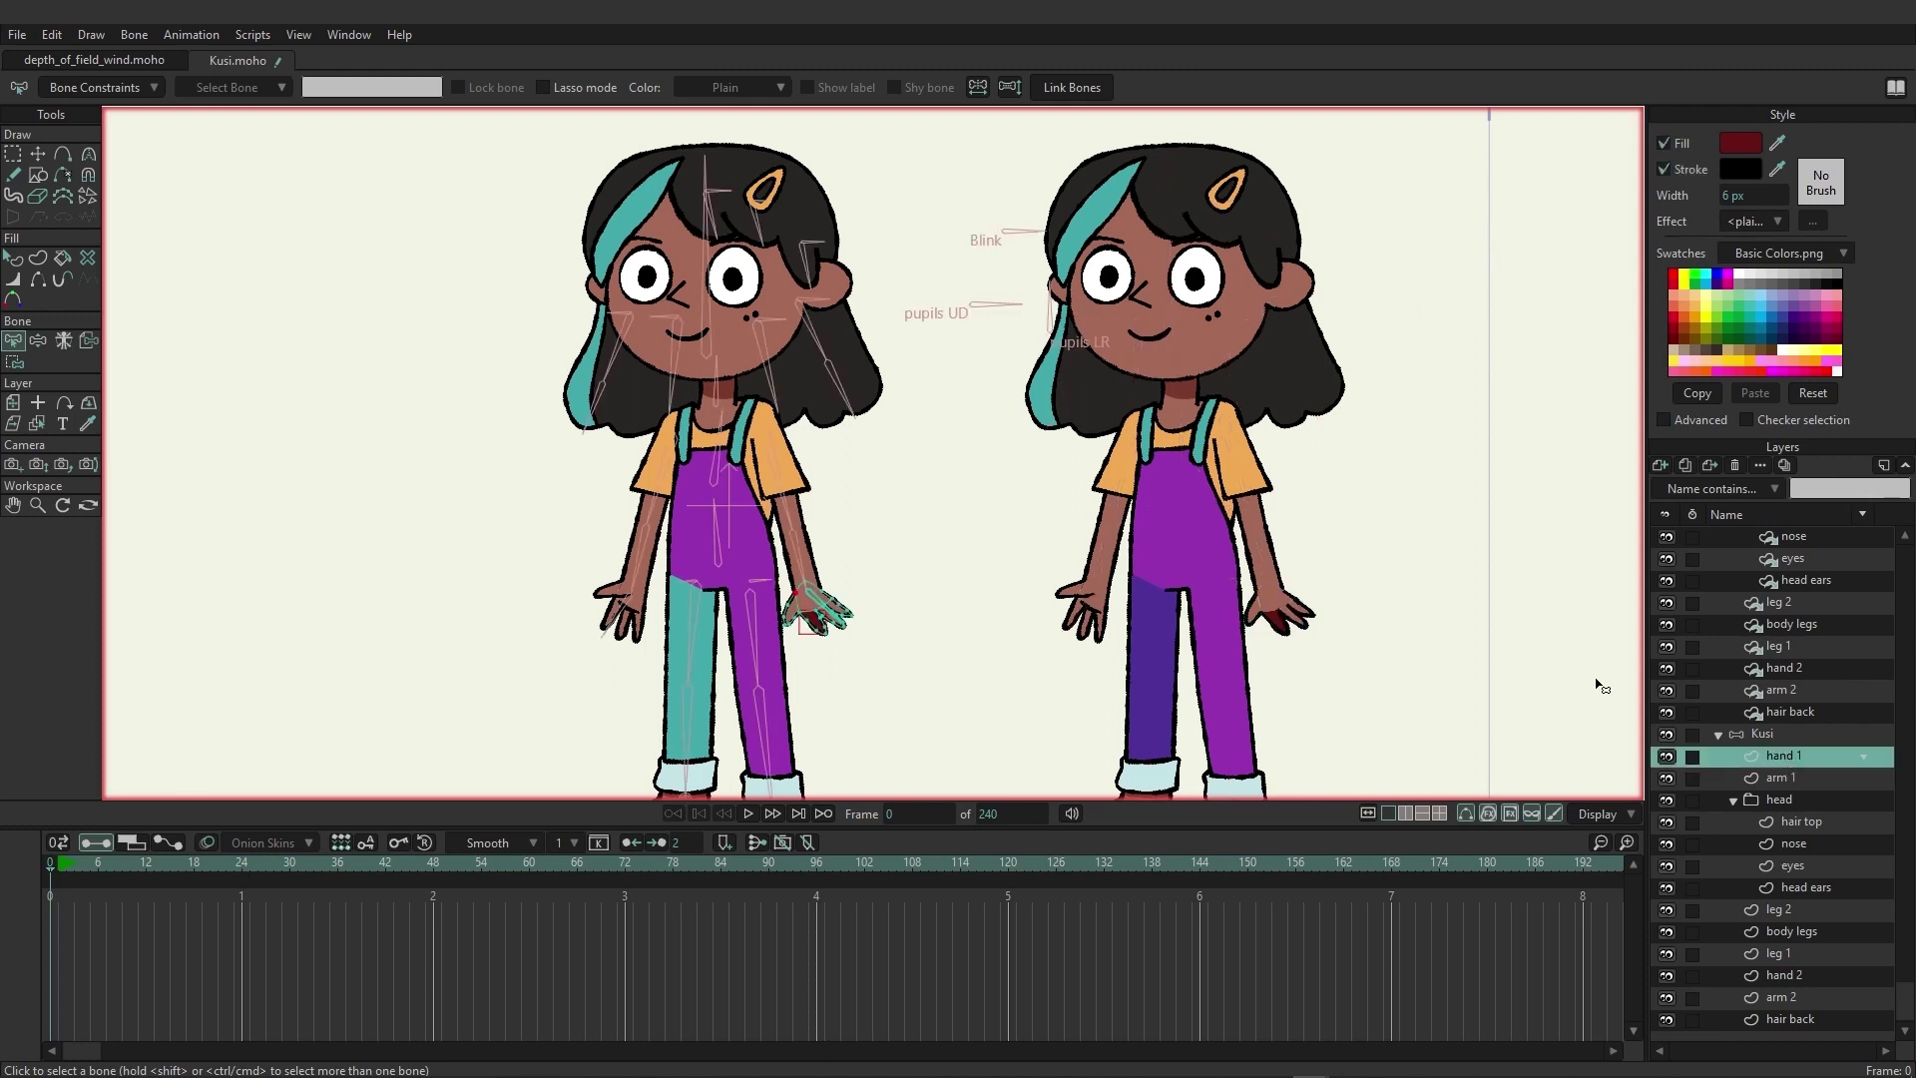
pyautogui.click(18, 260)
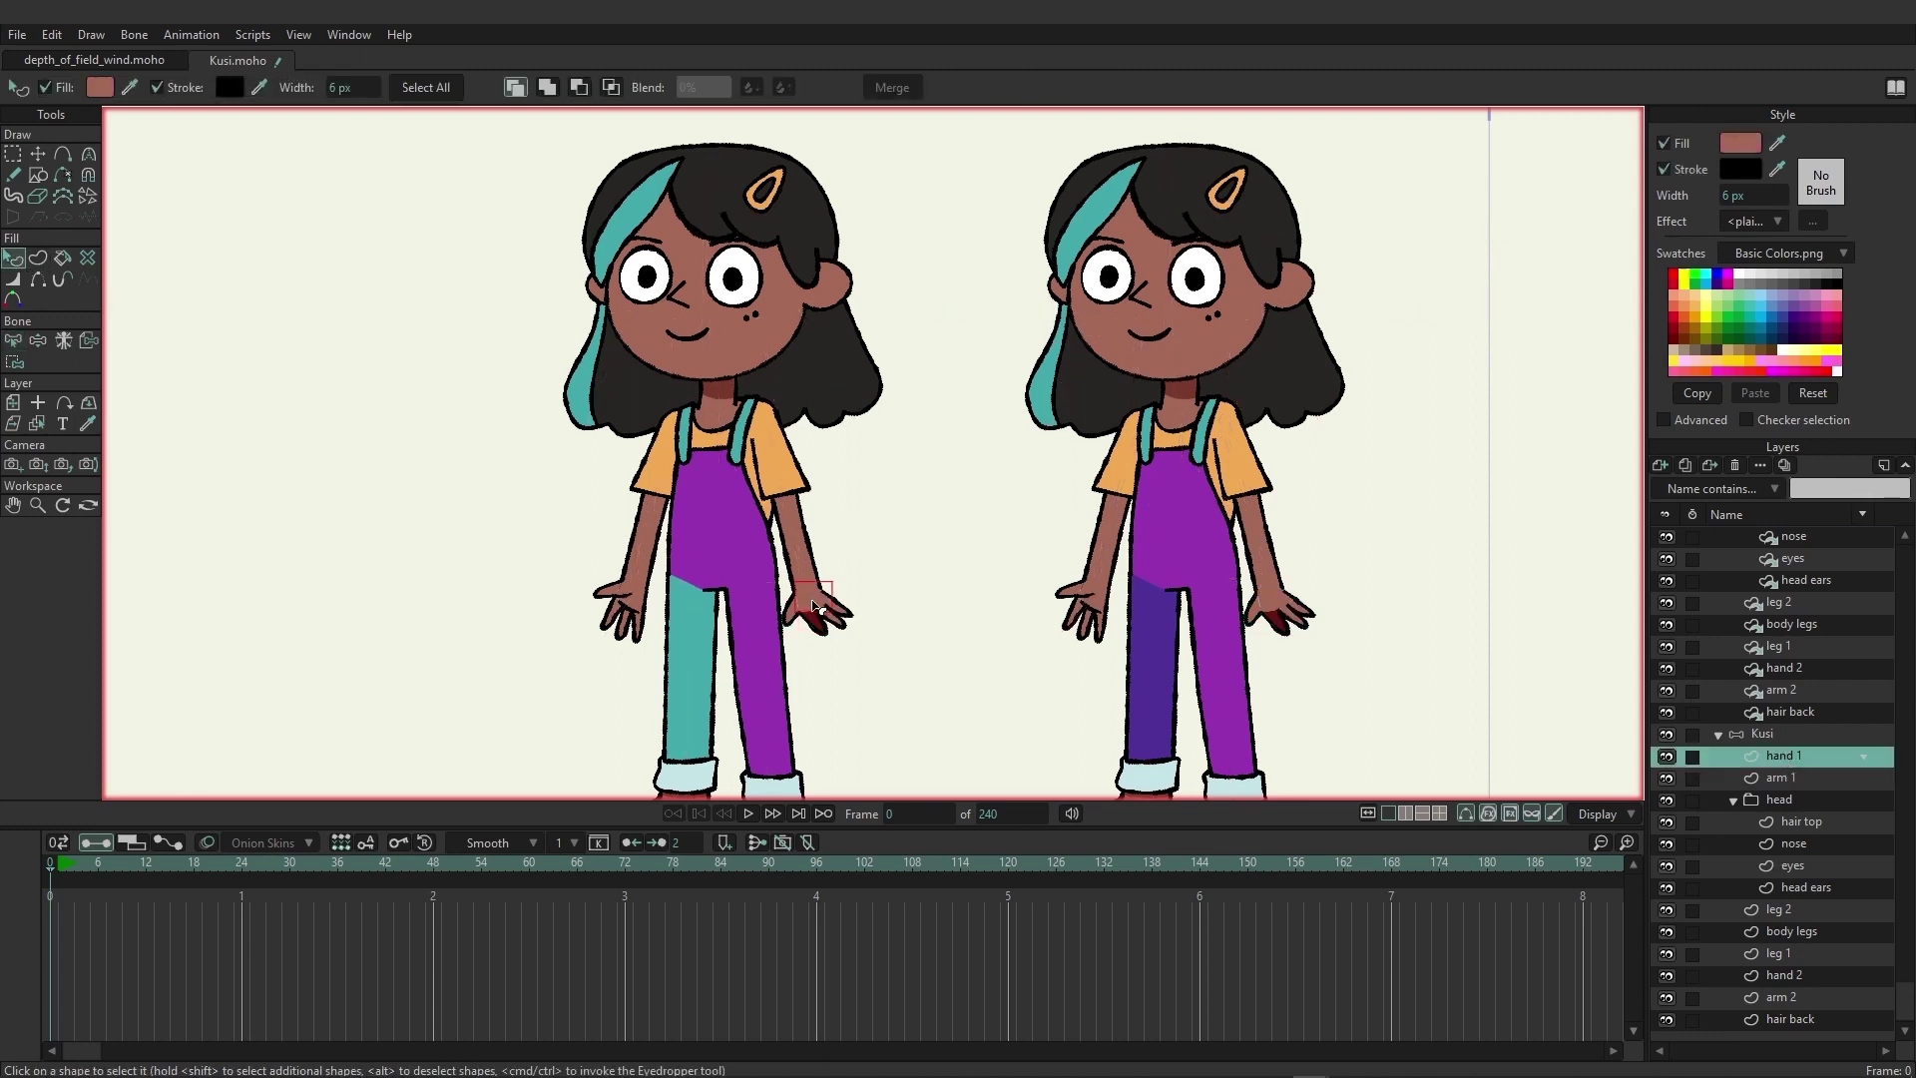
pyautogui.click(1741, 152)
pyautogui.click(1454, 363)
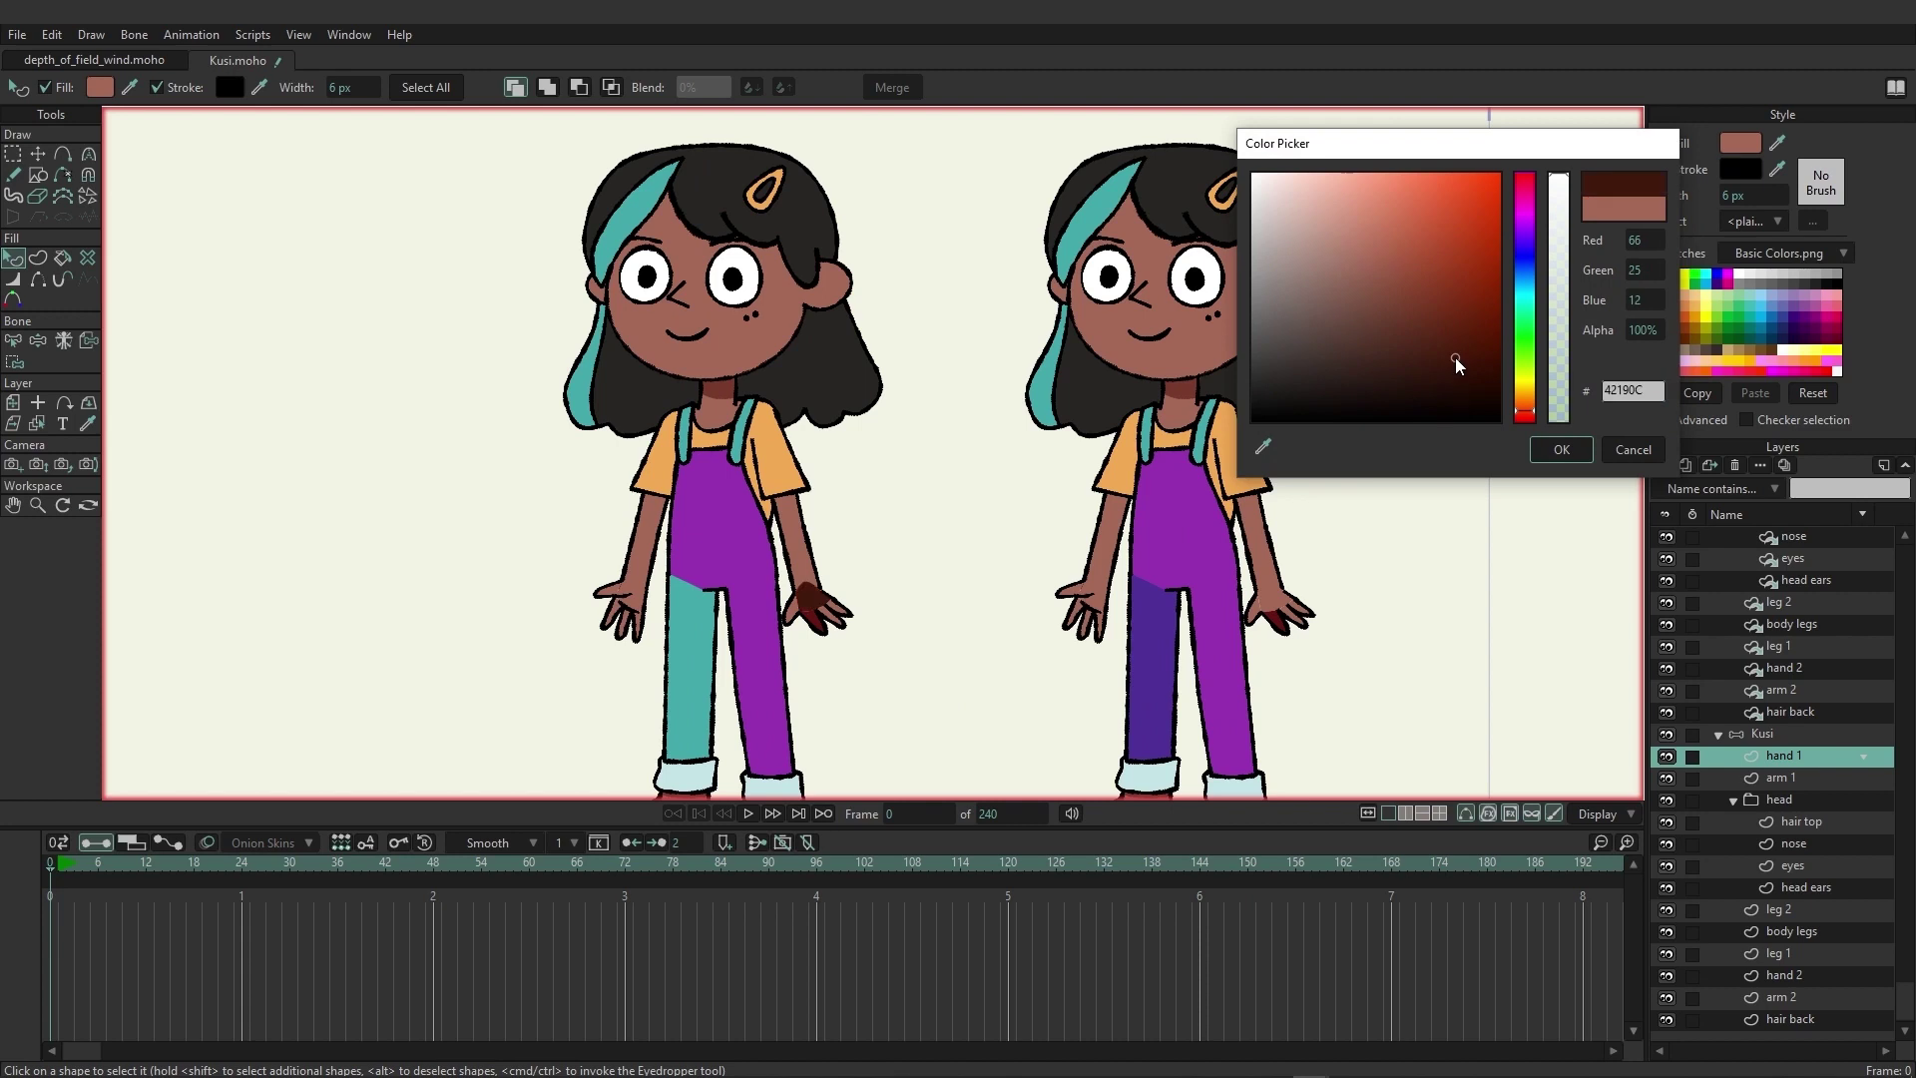
pyautogui.click(1563, 452)
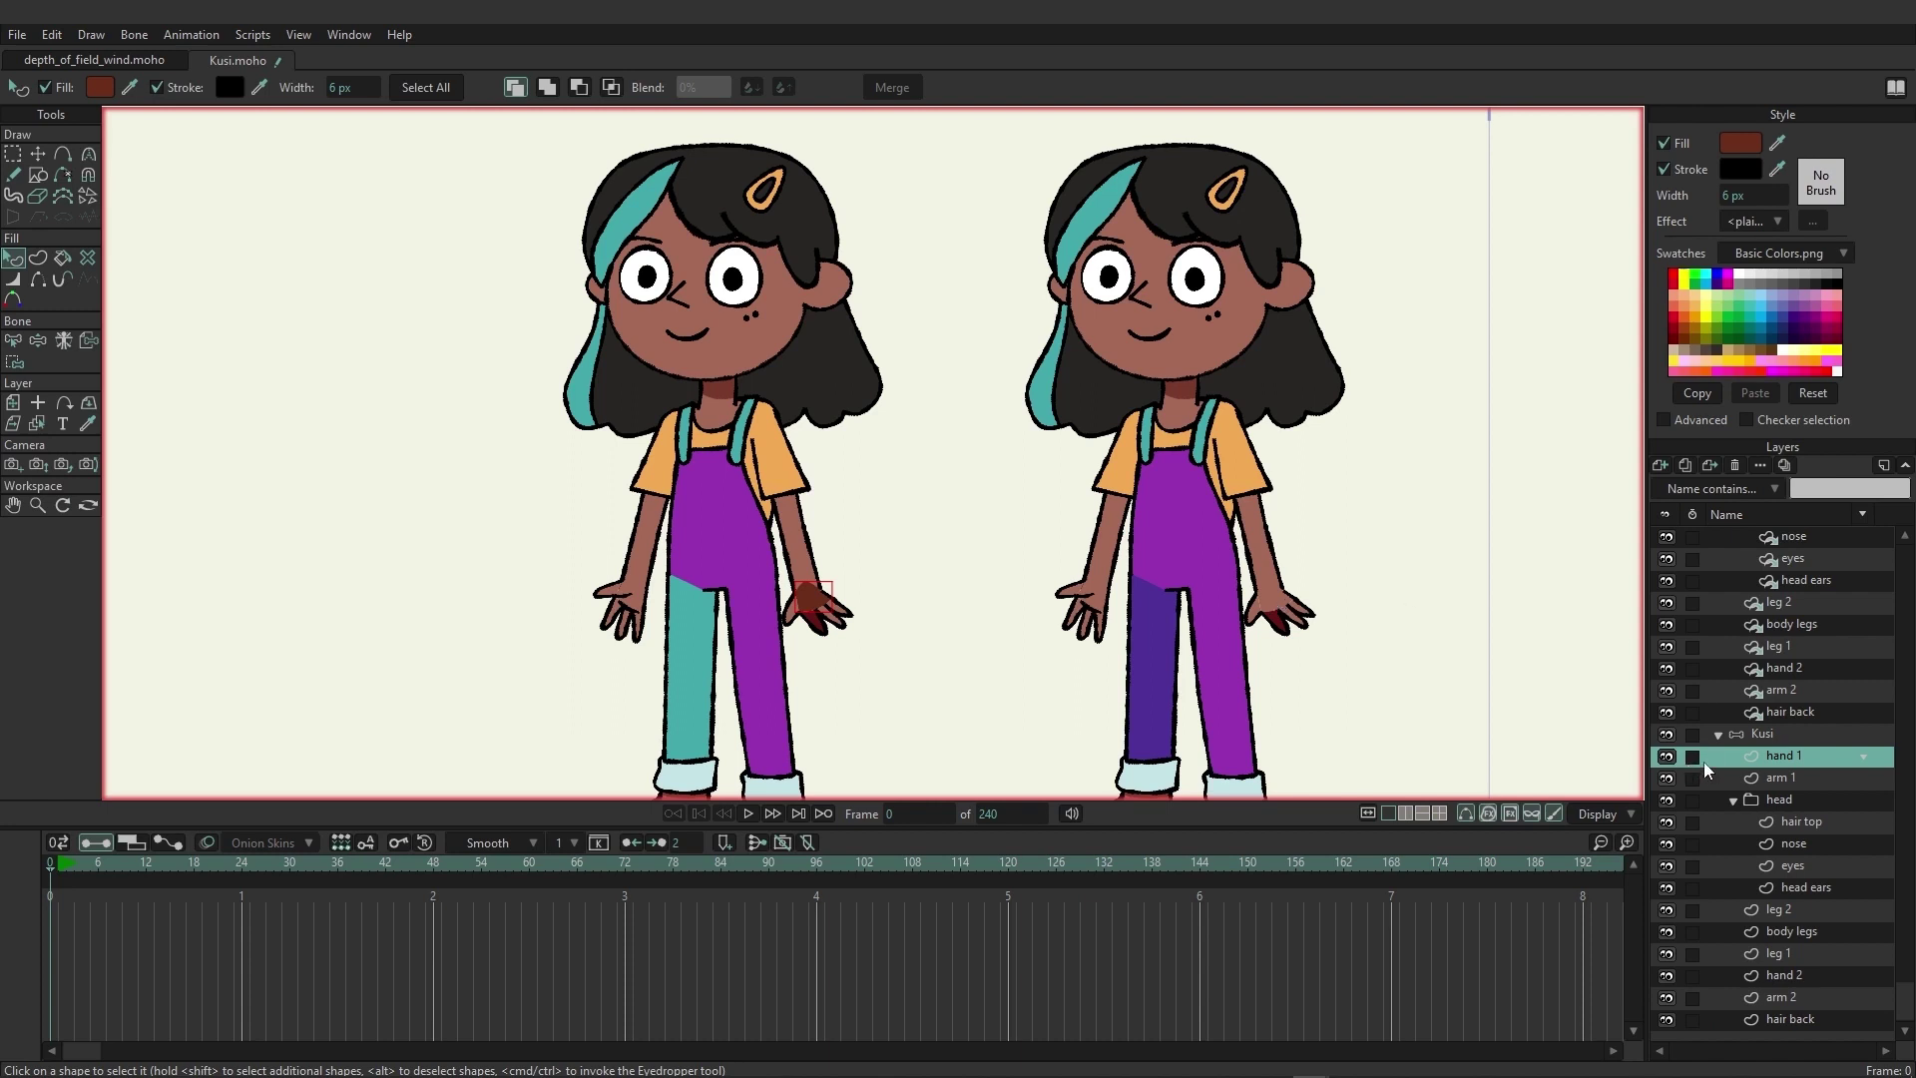
pyautogui.scroll(3, 1744, 766)
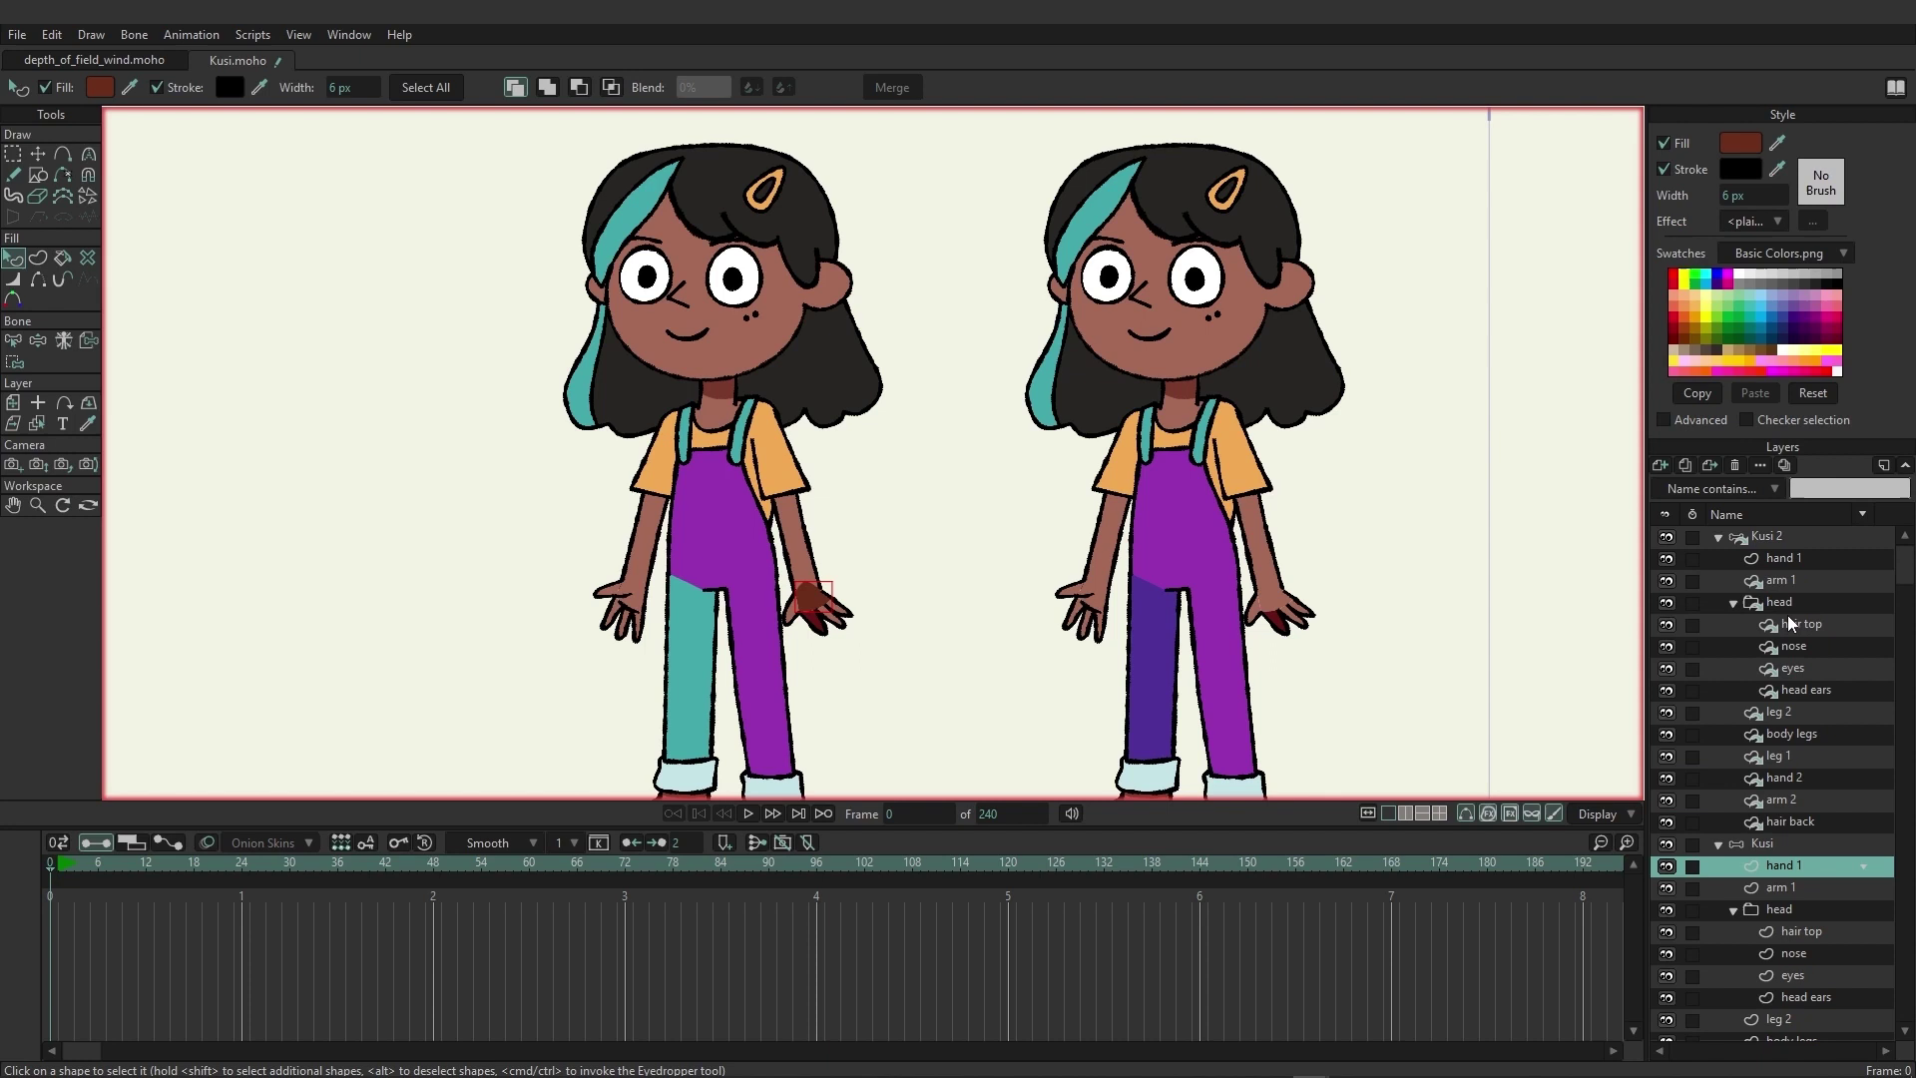
# Break the whole Kusi 2 layer reference, then collapse both the Kusi 2 and Kusi groups.
pyautogui.click(1762, 537)
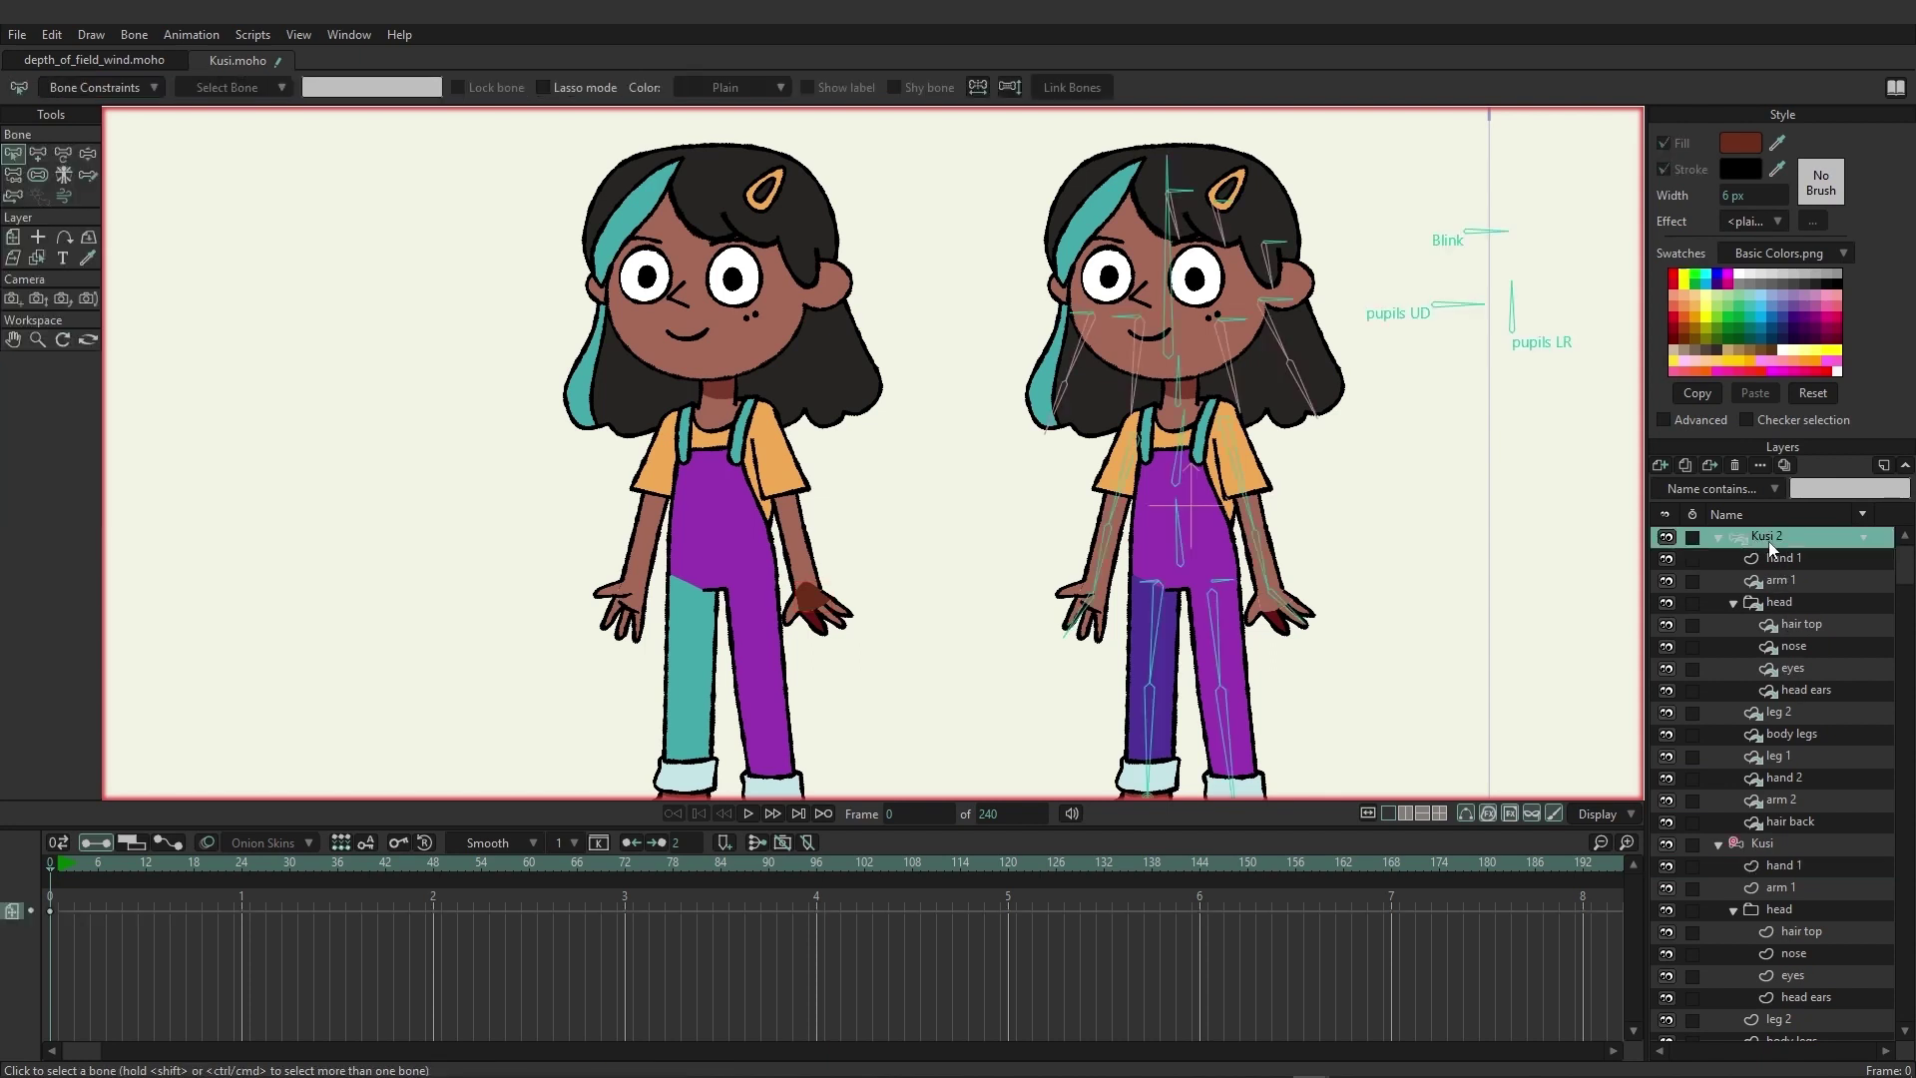
pyautogui.rightClick(1769, 546)
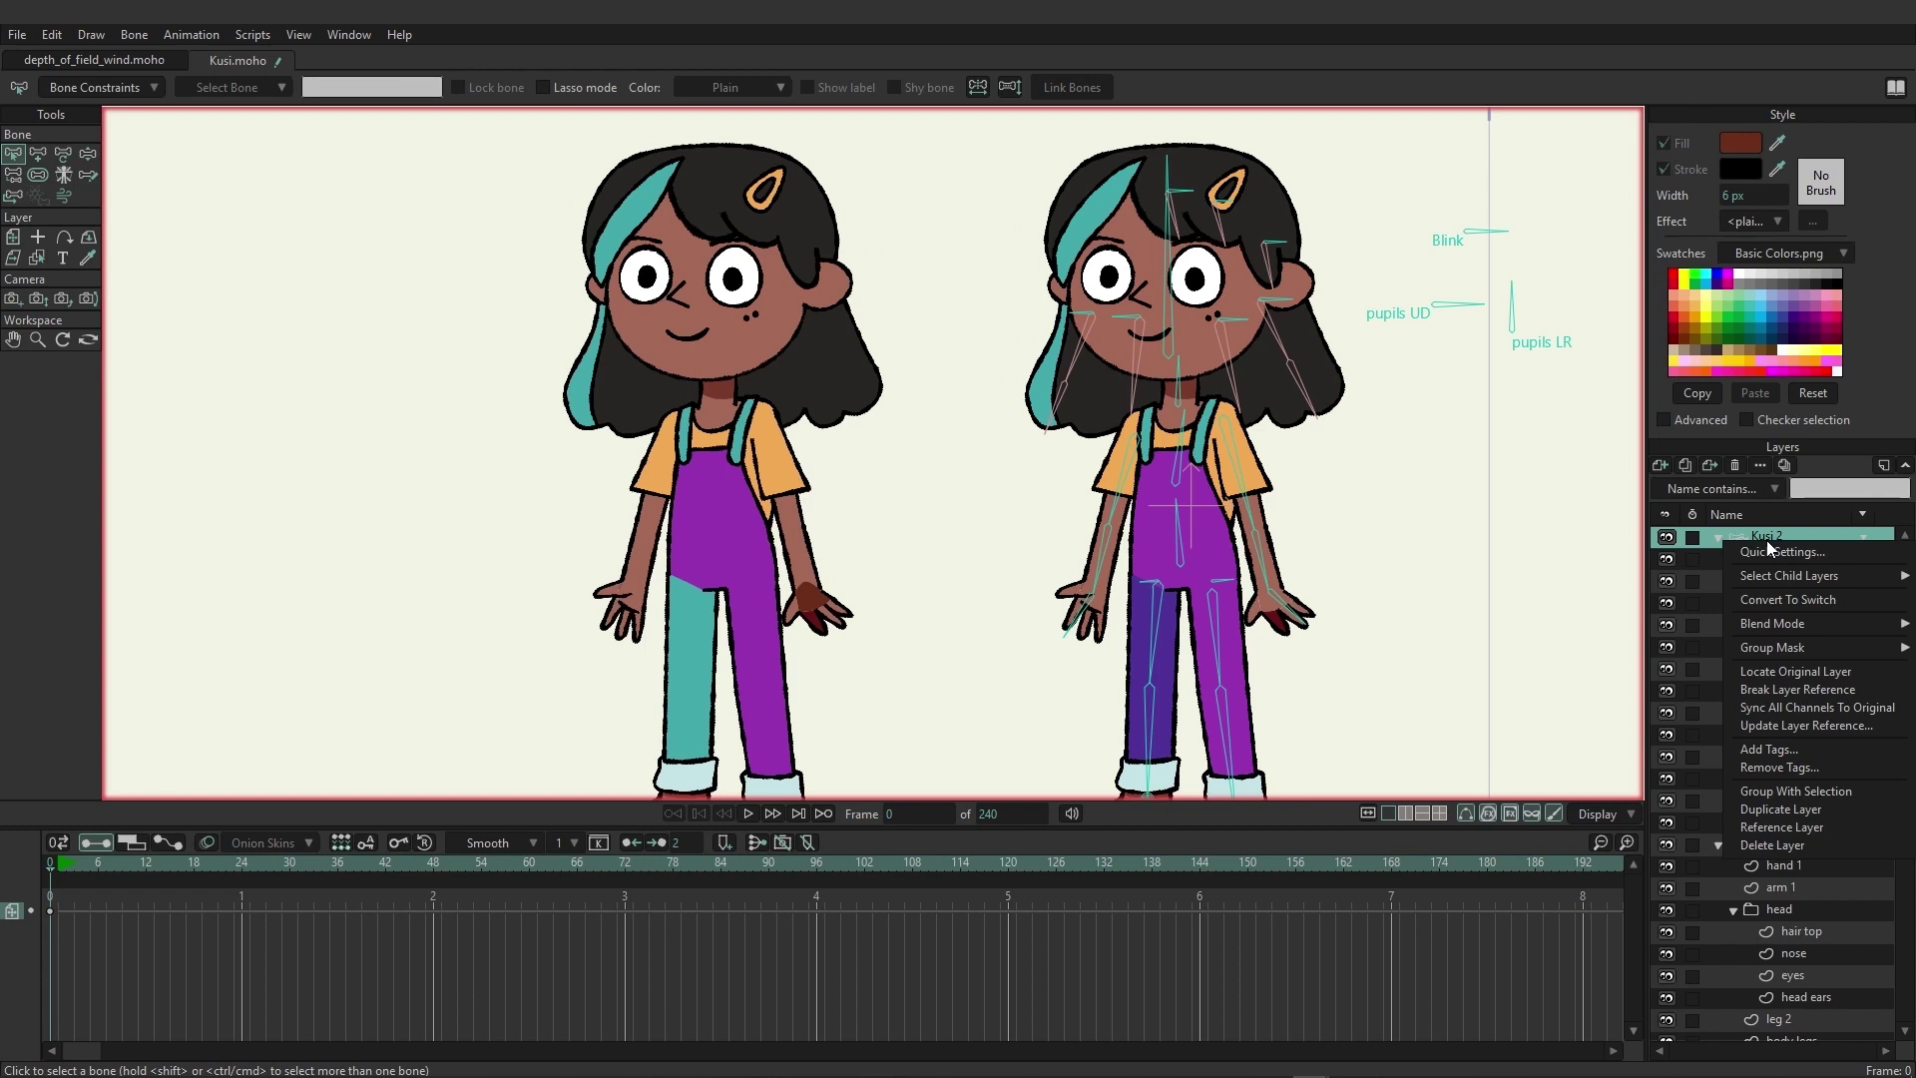
pyautogui.click(1780, 687)
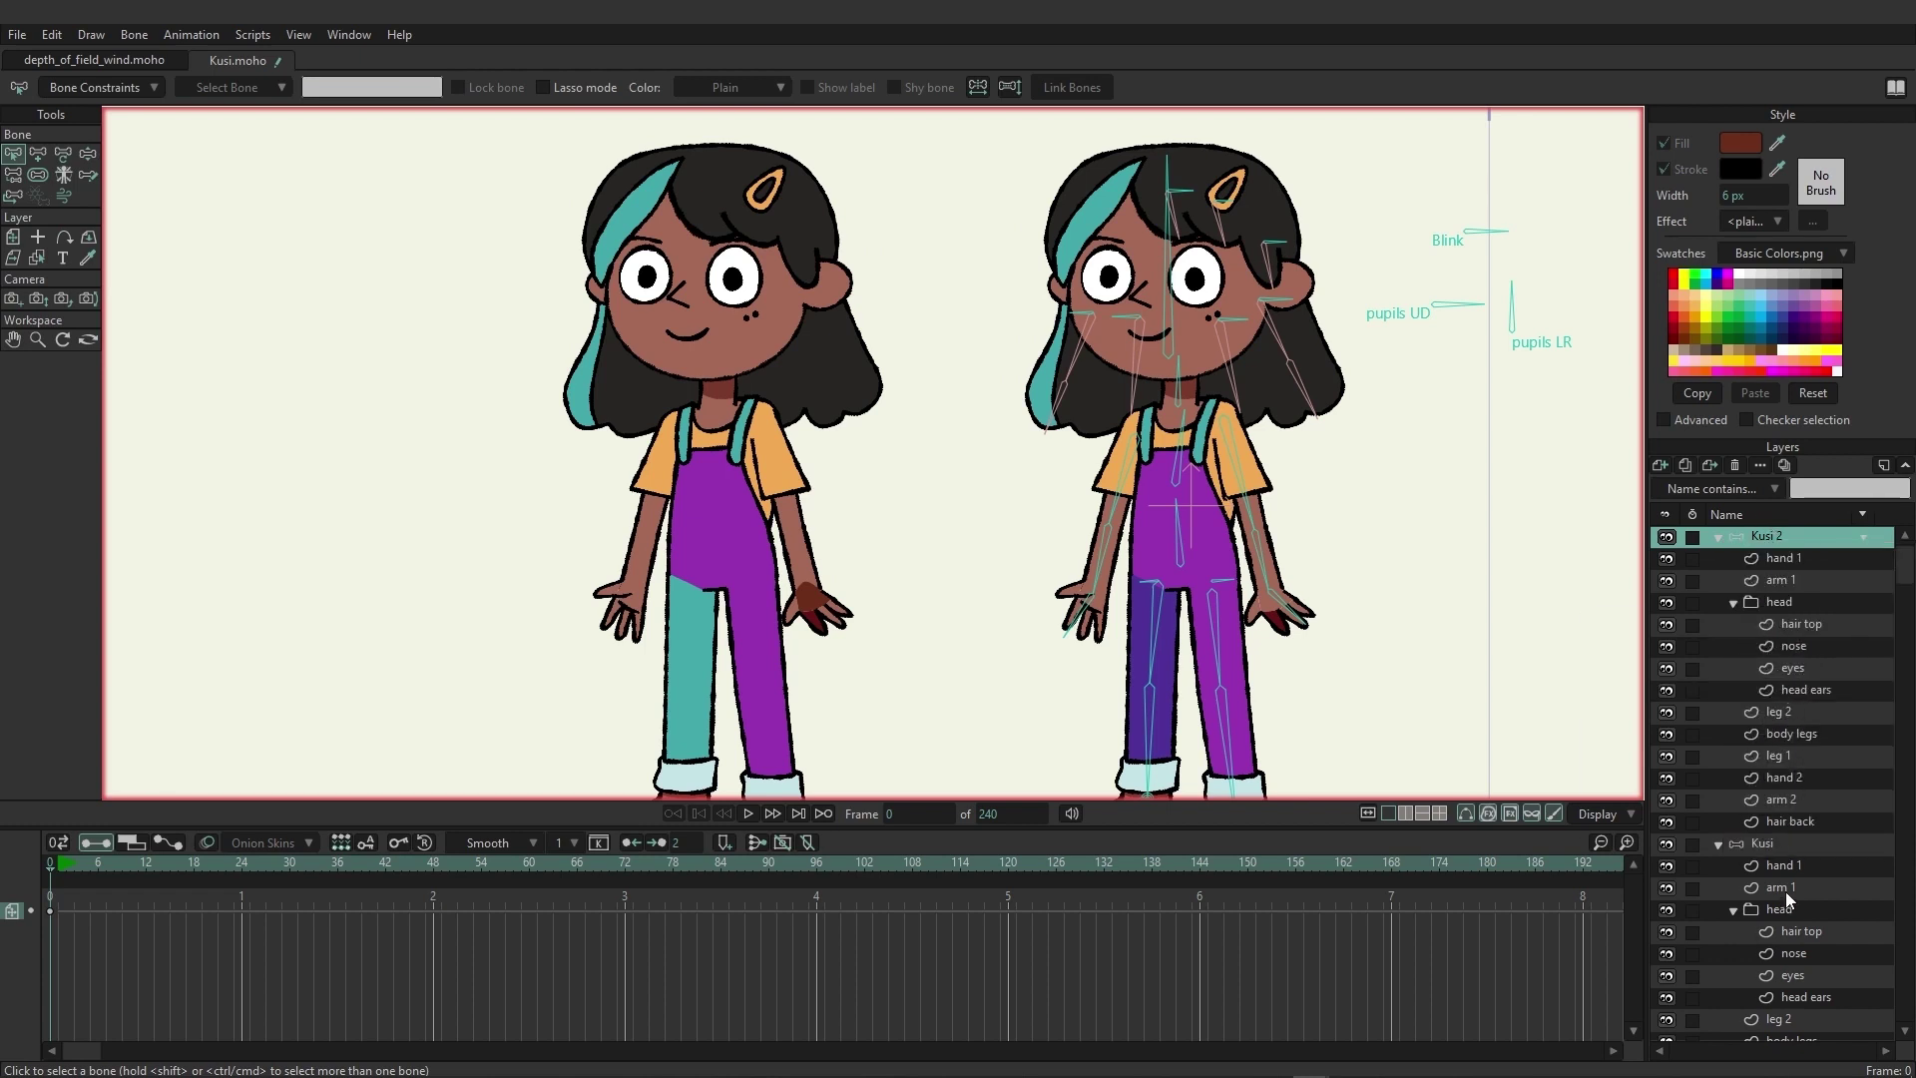
pyautogui.click(1721, 539)
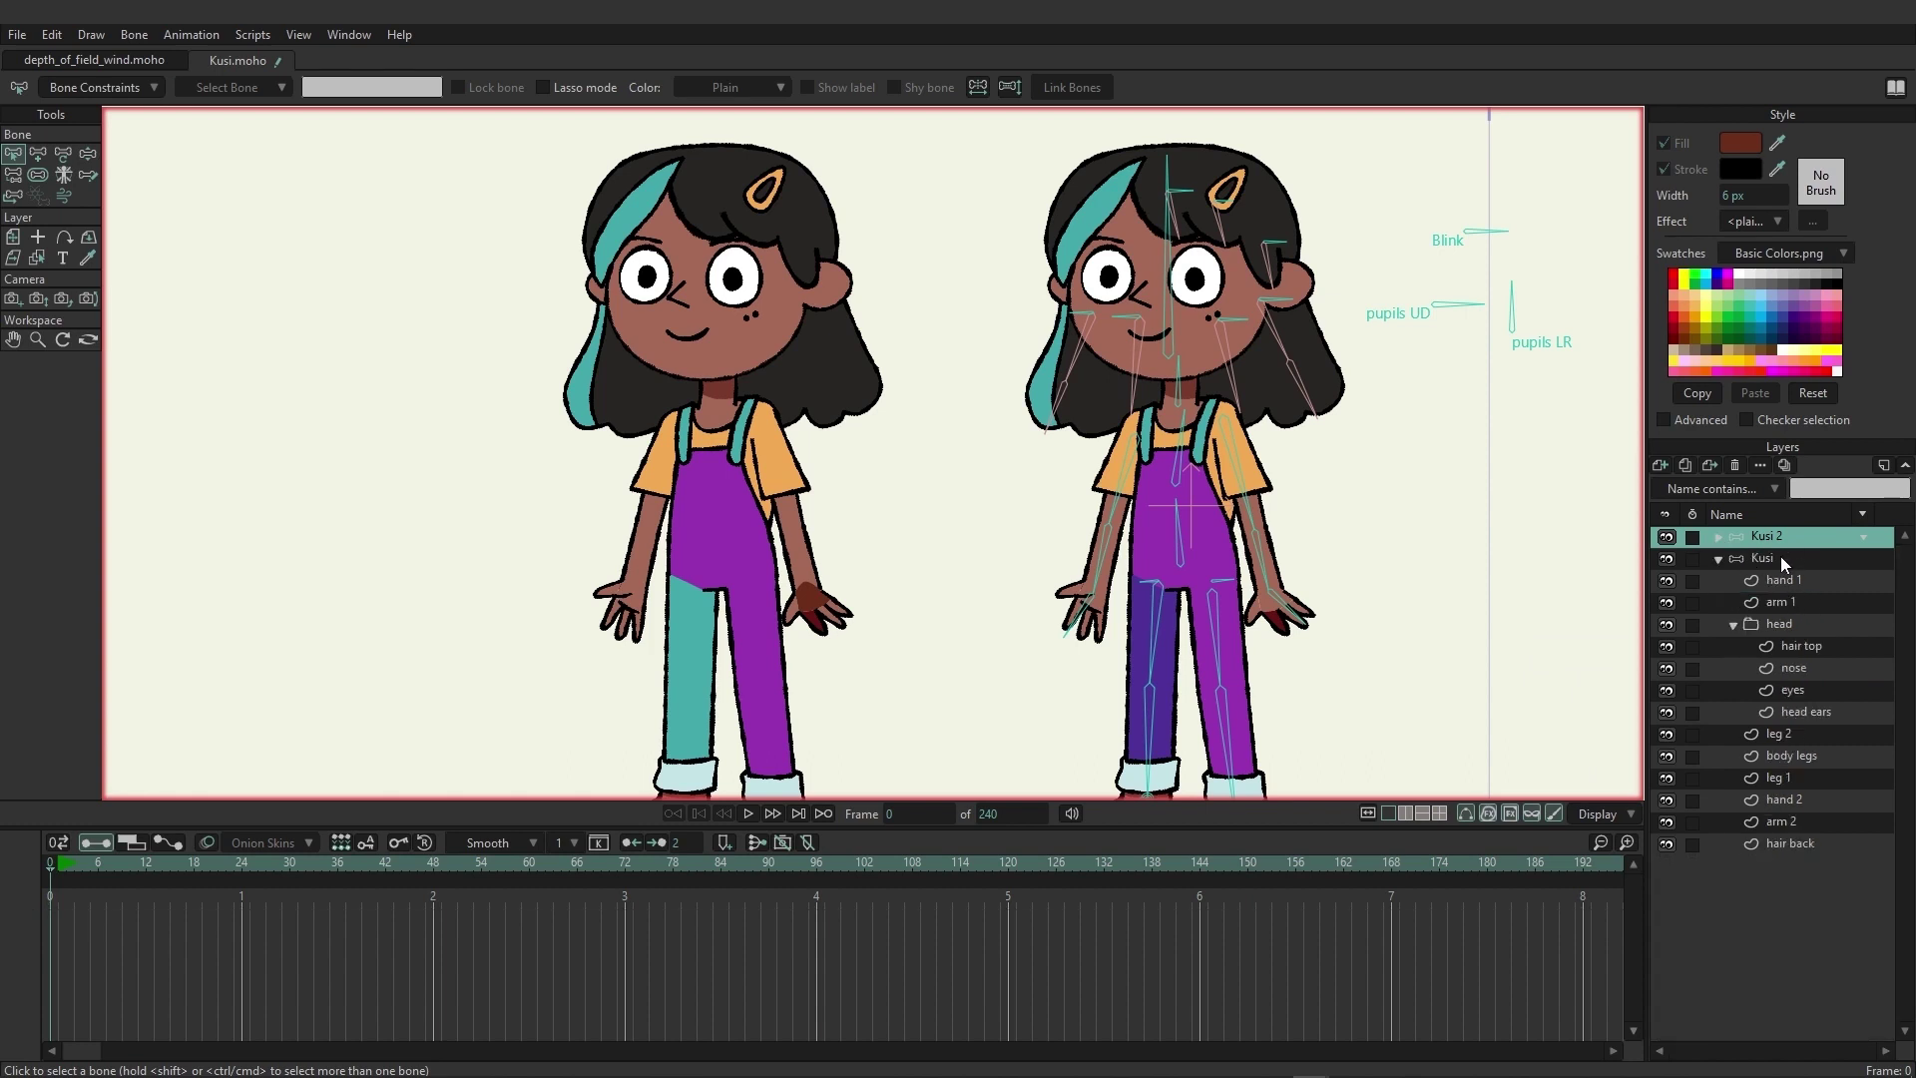
pyautogui.click(1769, 553)
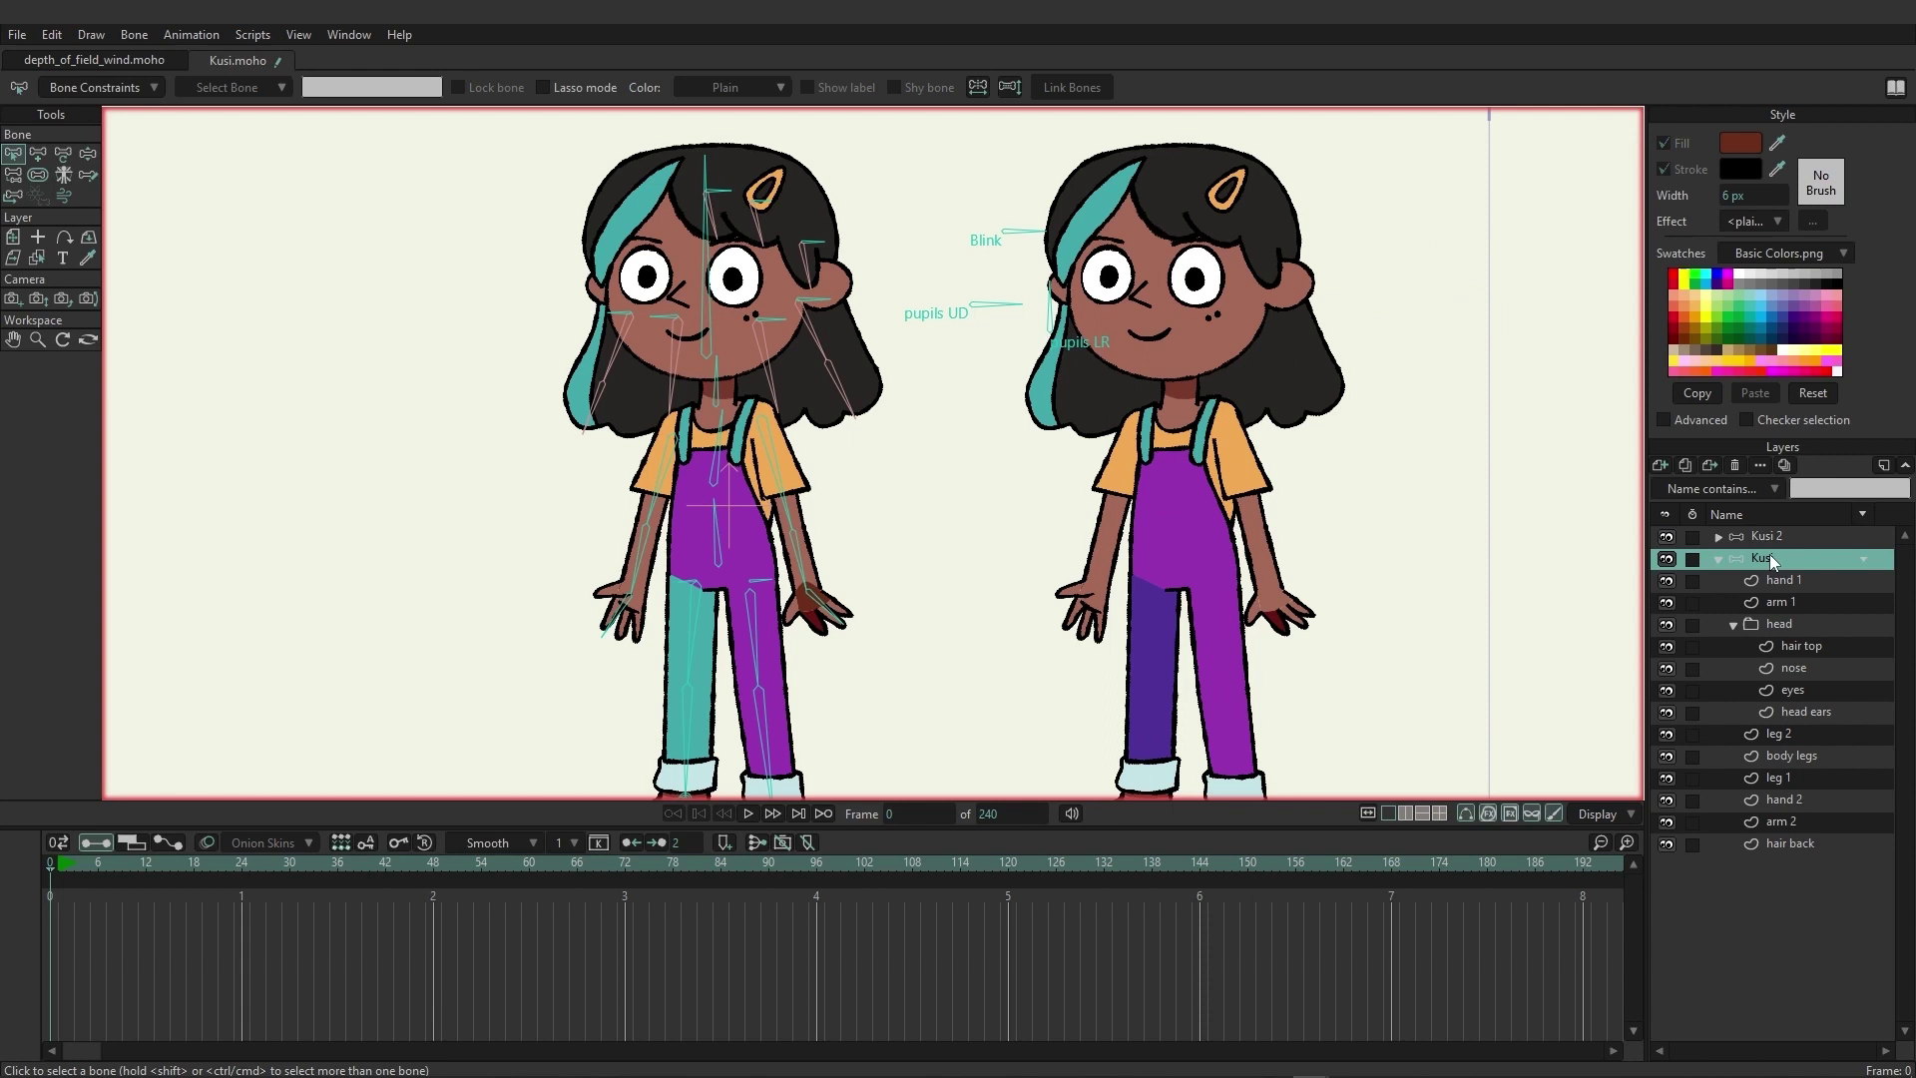
pyautogui.click(1720, 559)
# Undo to remove Kusi 2, then revert Kusi.moho to its saved teal-overalls version.
pyautogui.hotkey('ctrl', 'z')
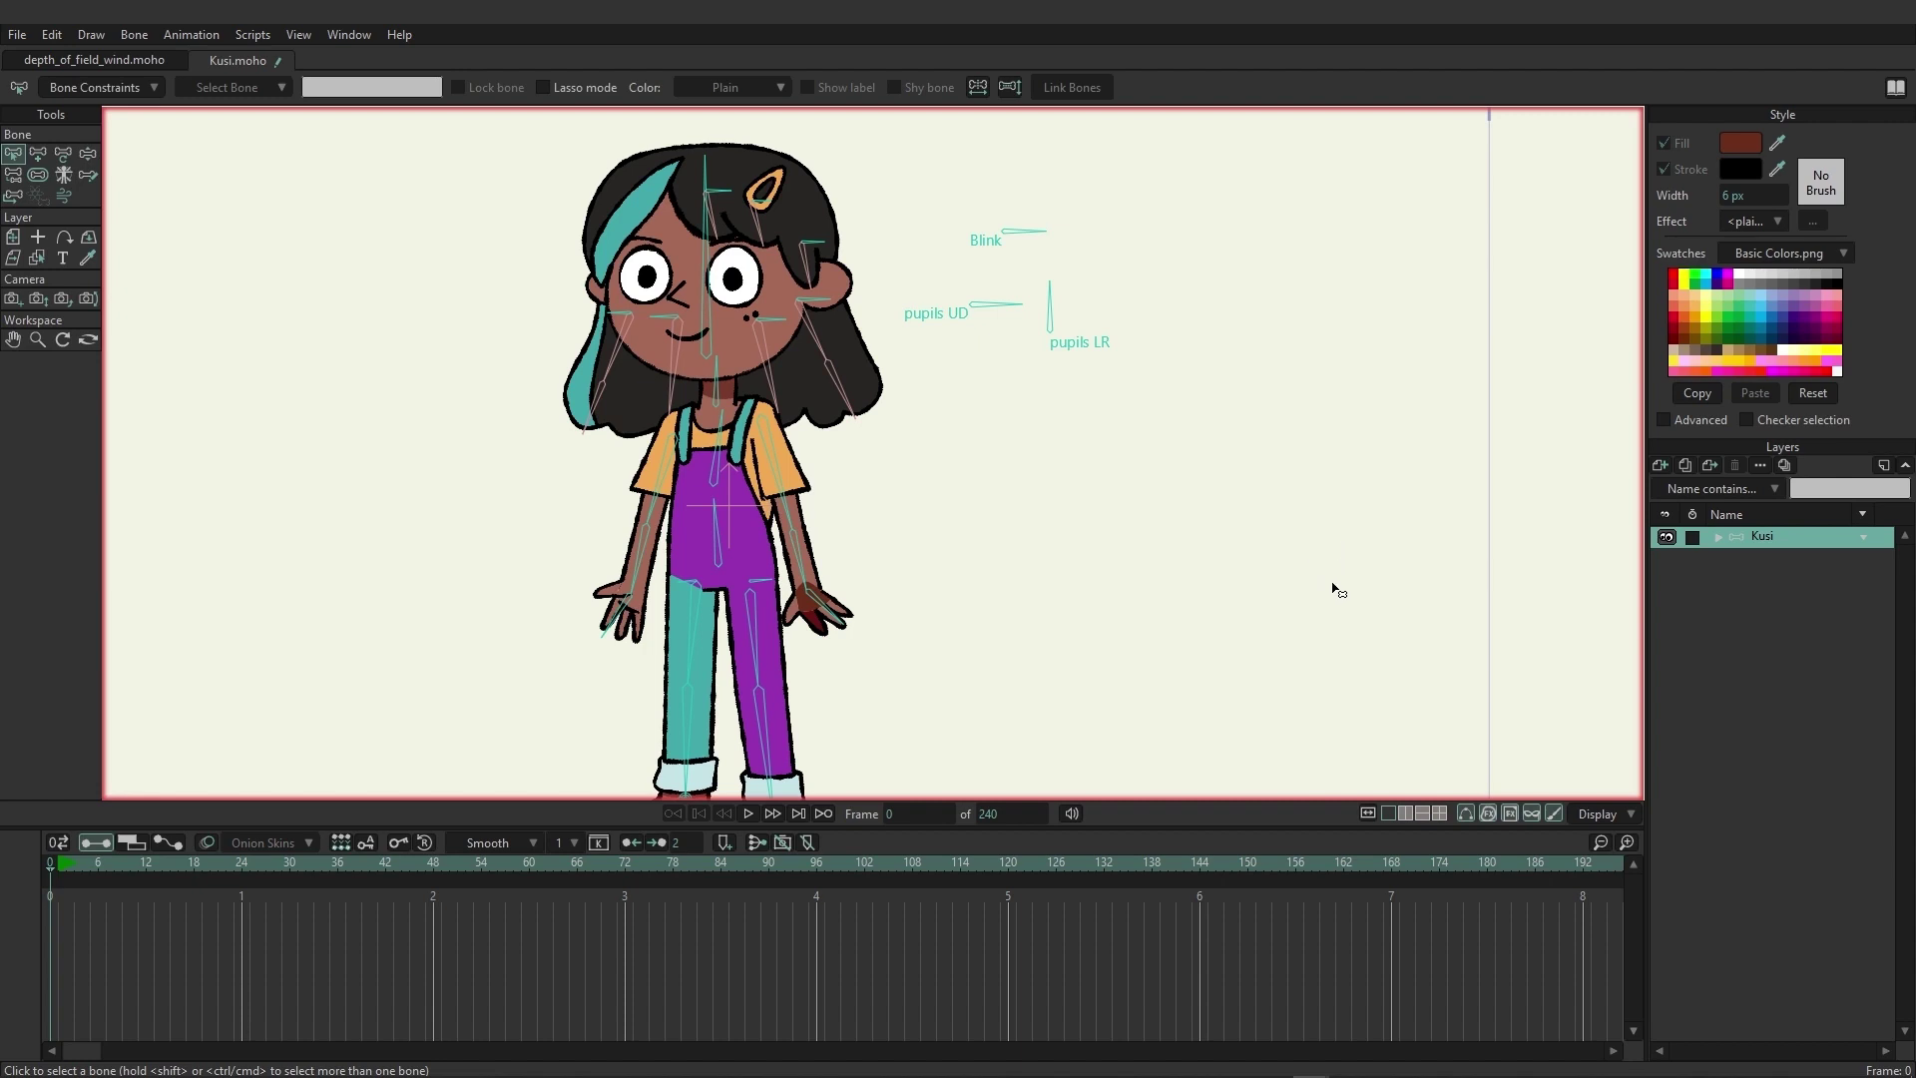
pyautogui.click(17, 36)
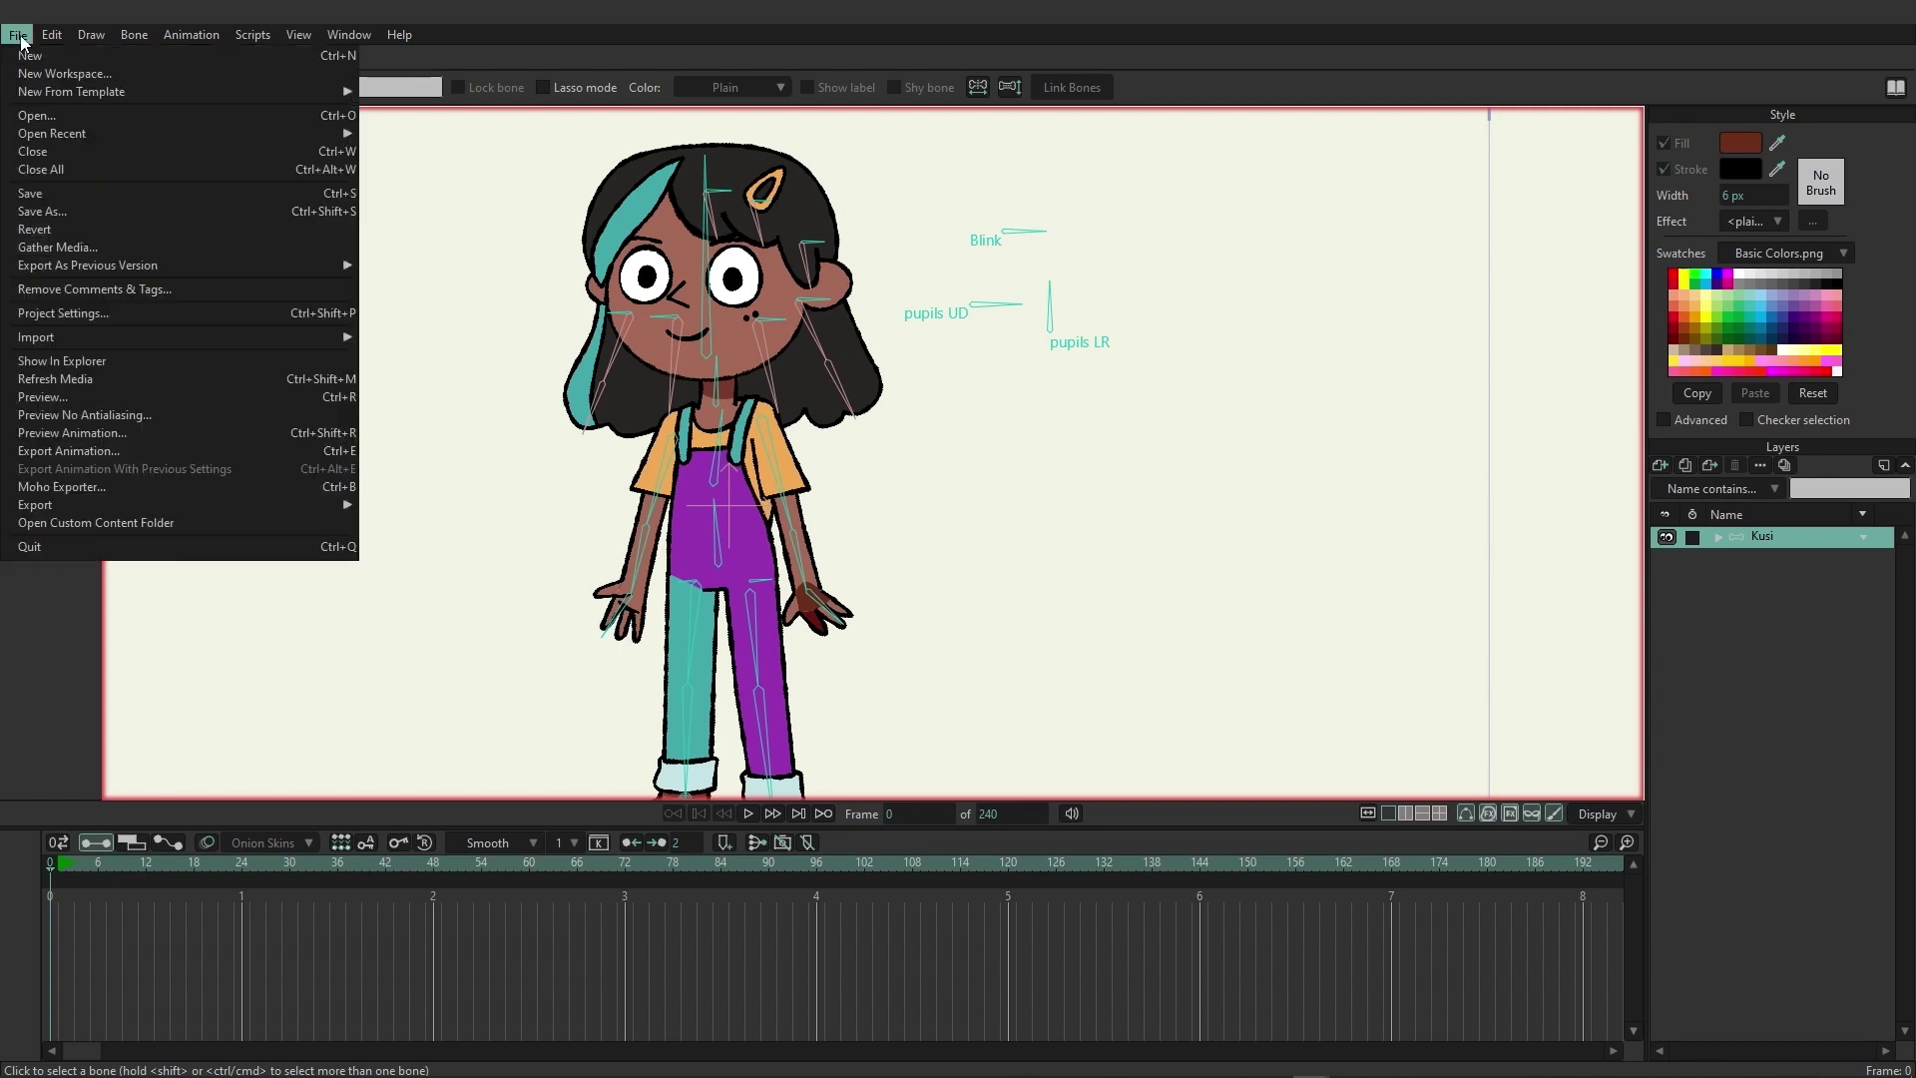
pyautogui.click(64, 229)
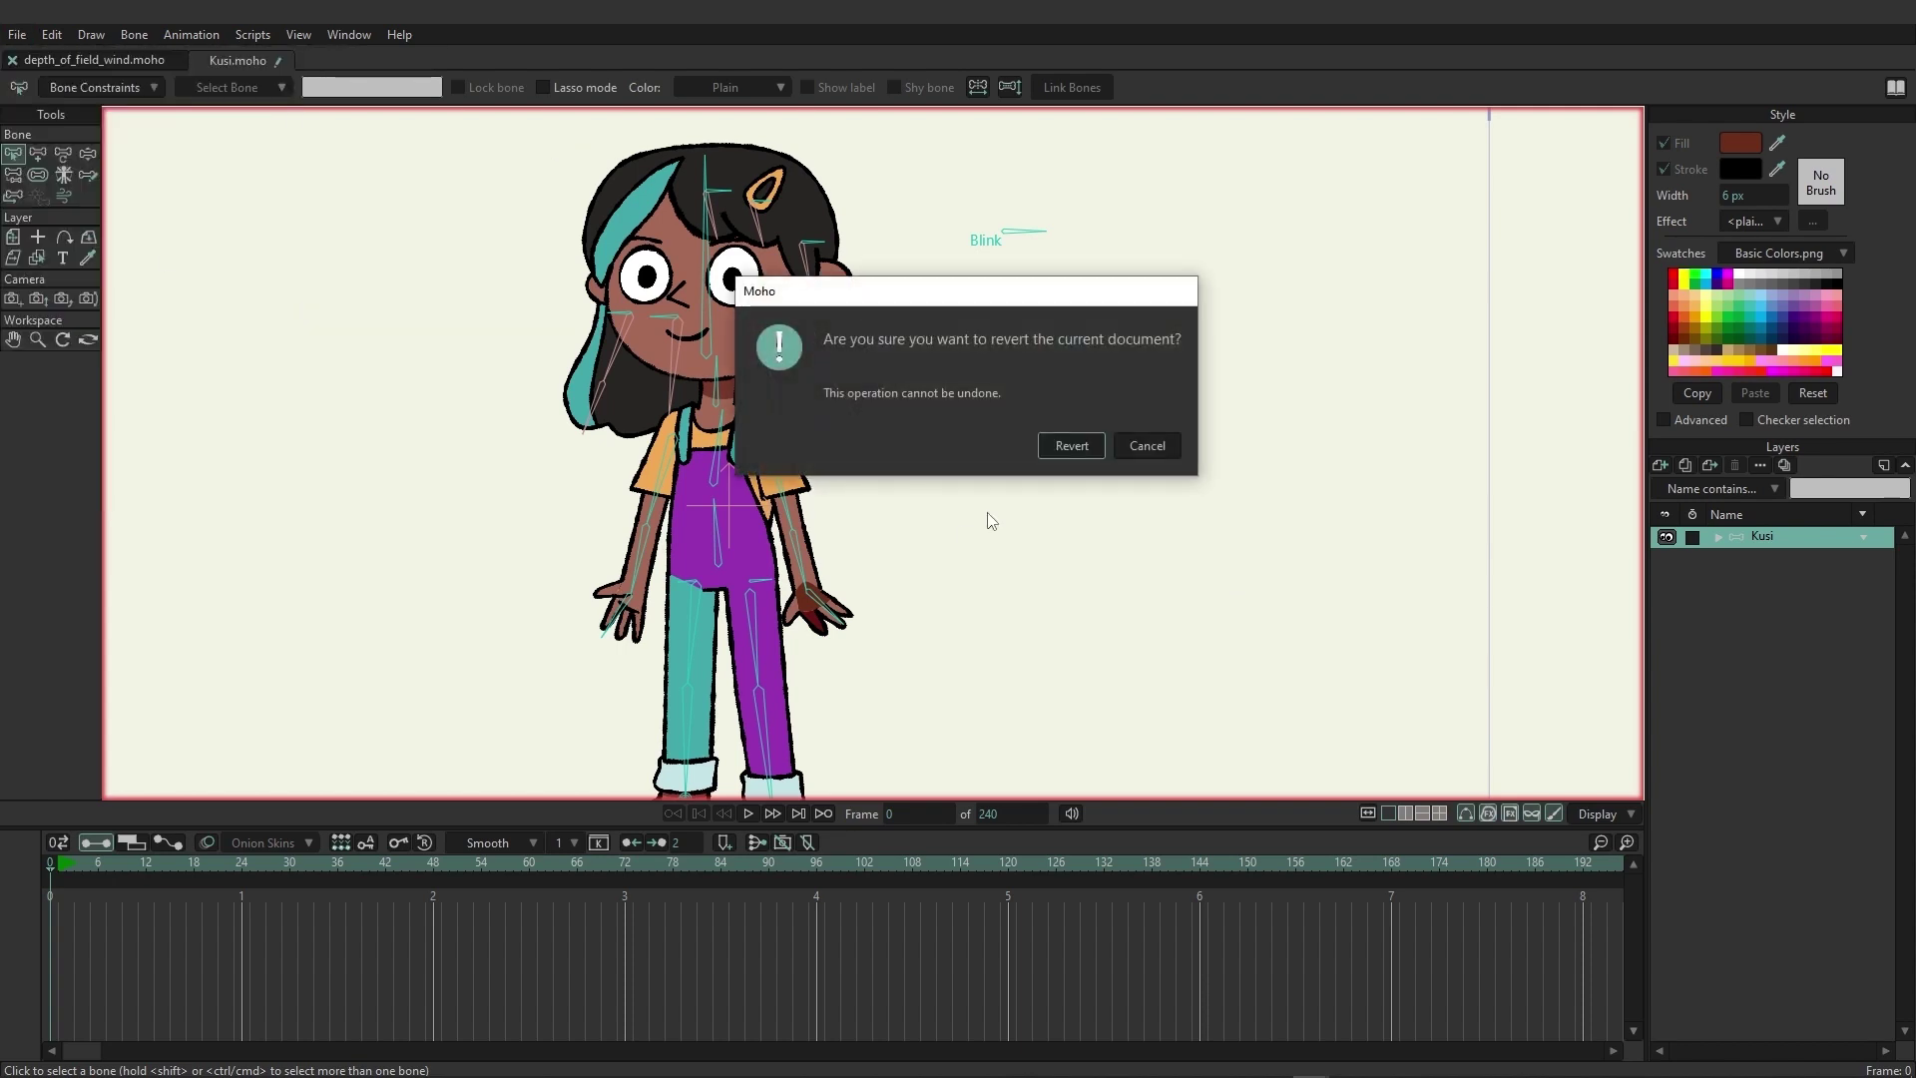
pyautogui.click(1070, 447)
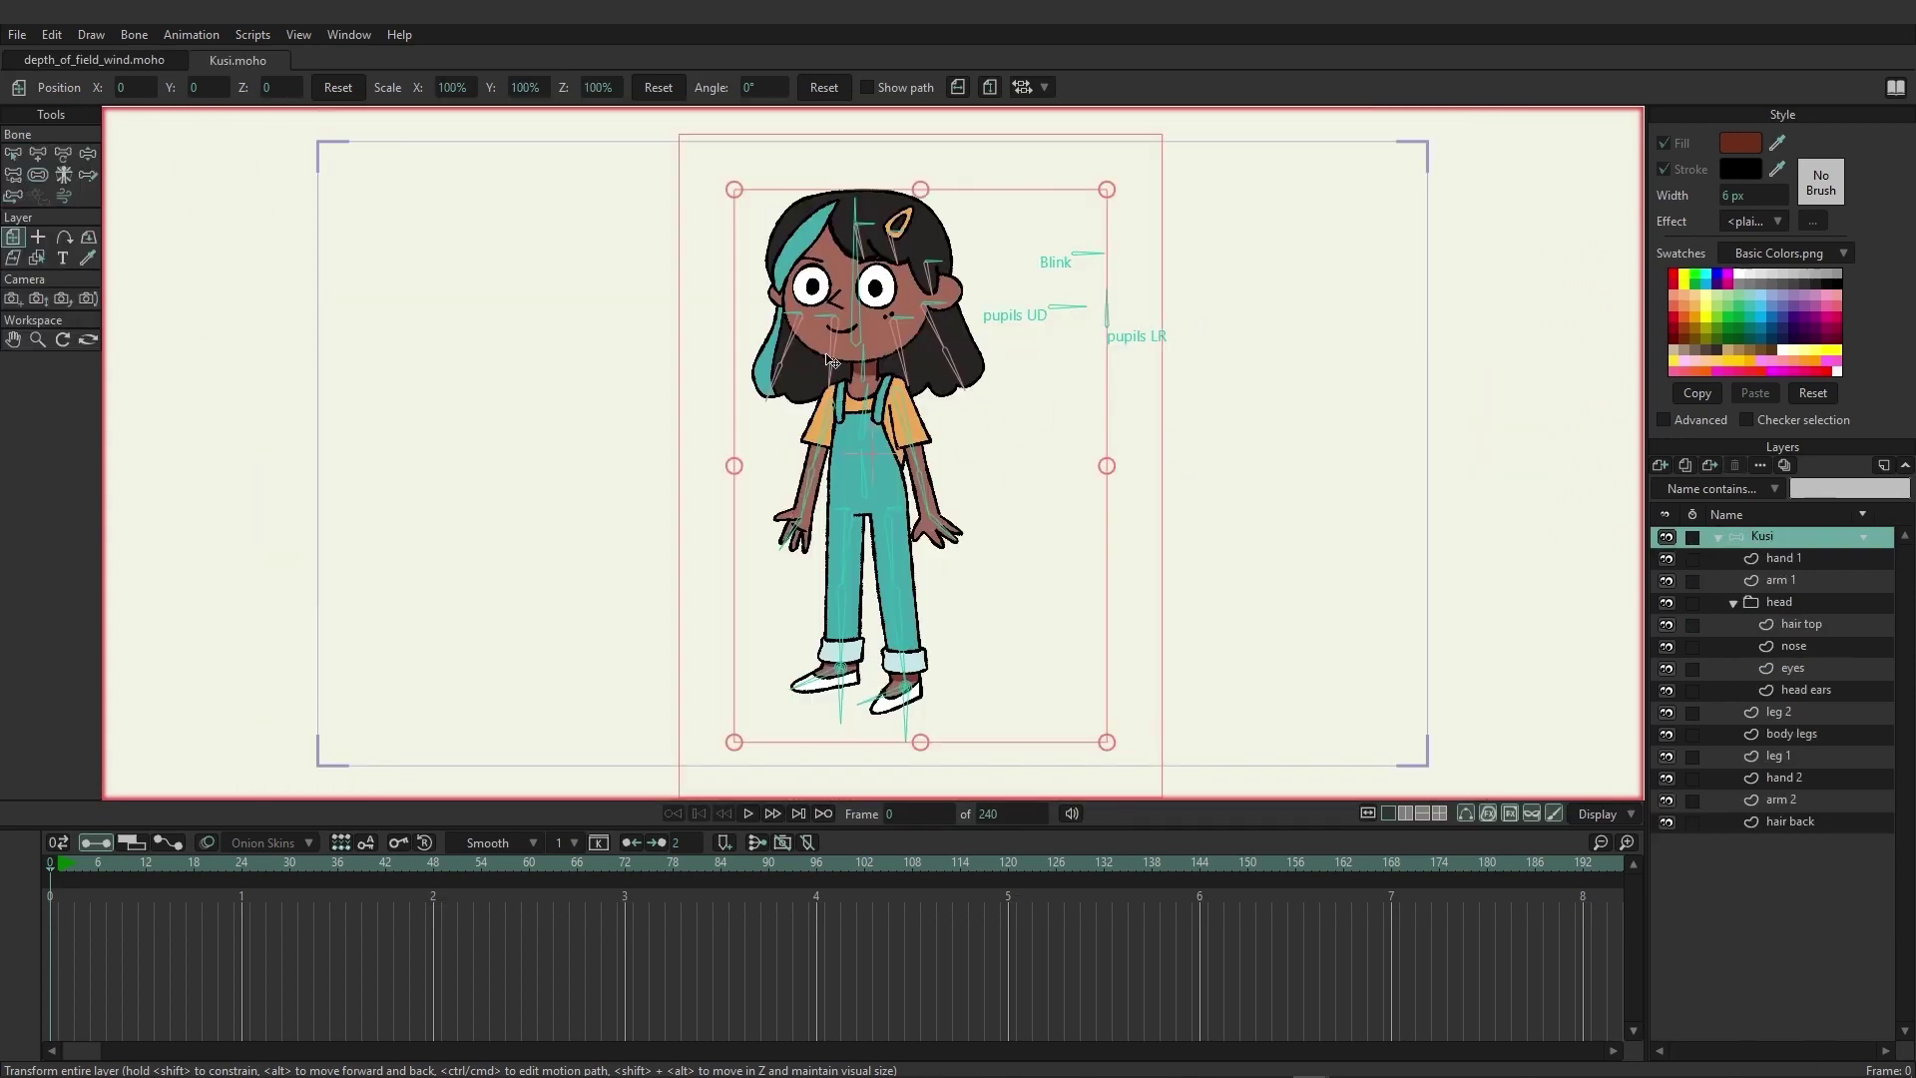
# In depth_of_field_wind.moho, untick the ground layers and import Kusi.moho by reference.
pyautogui.click(120, 59)
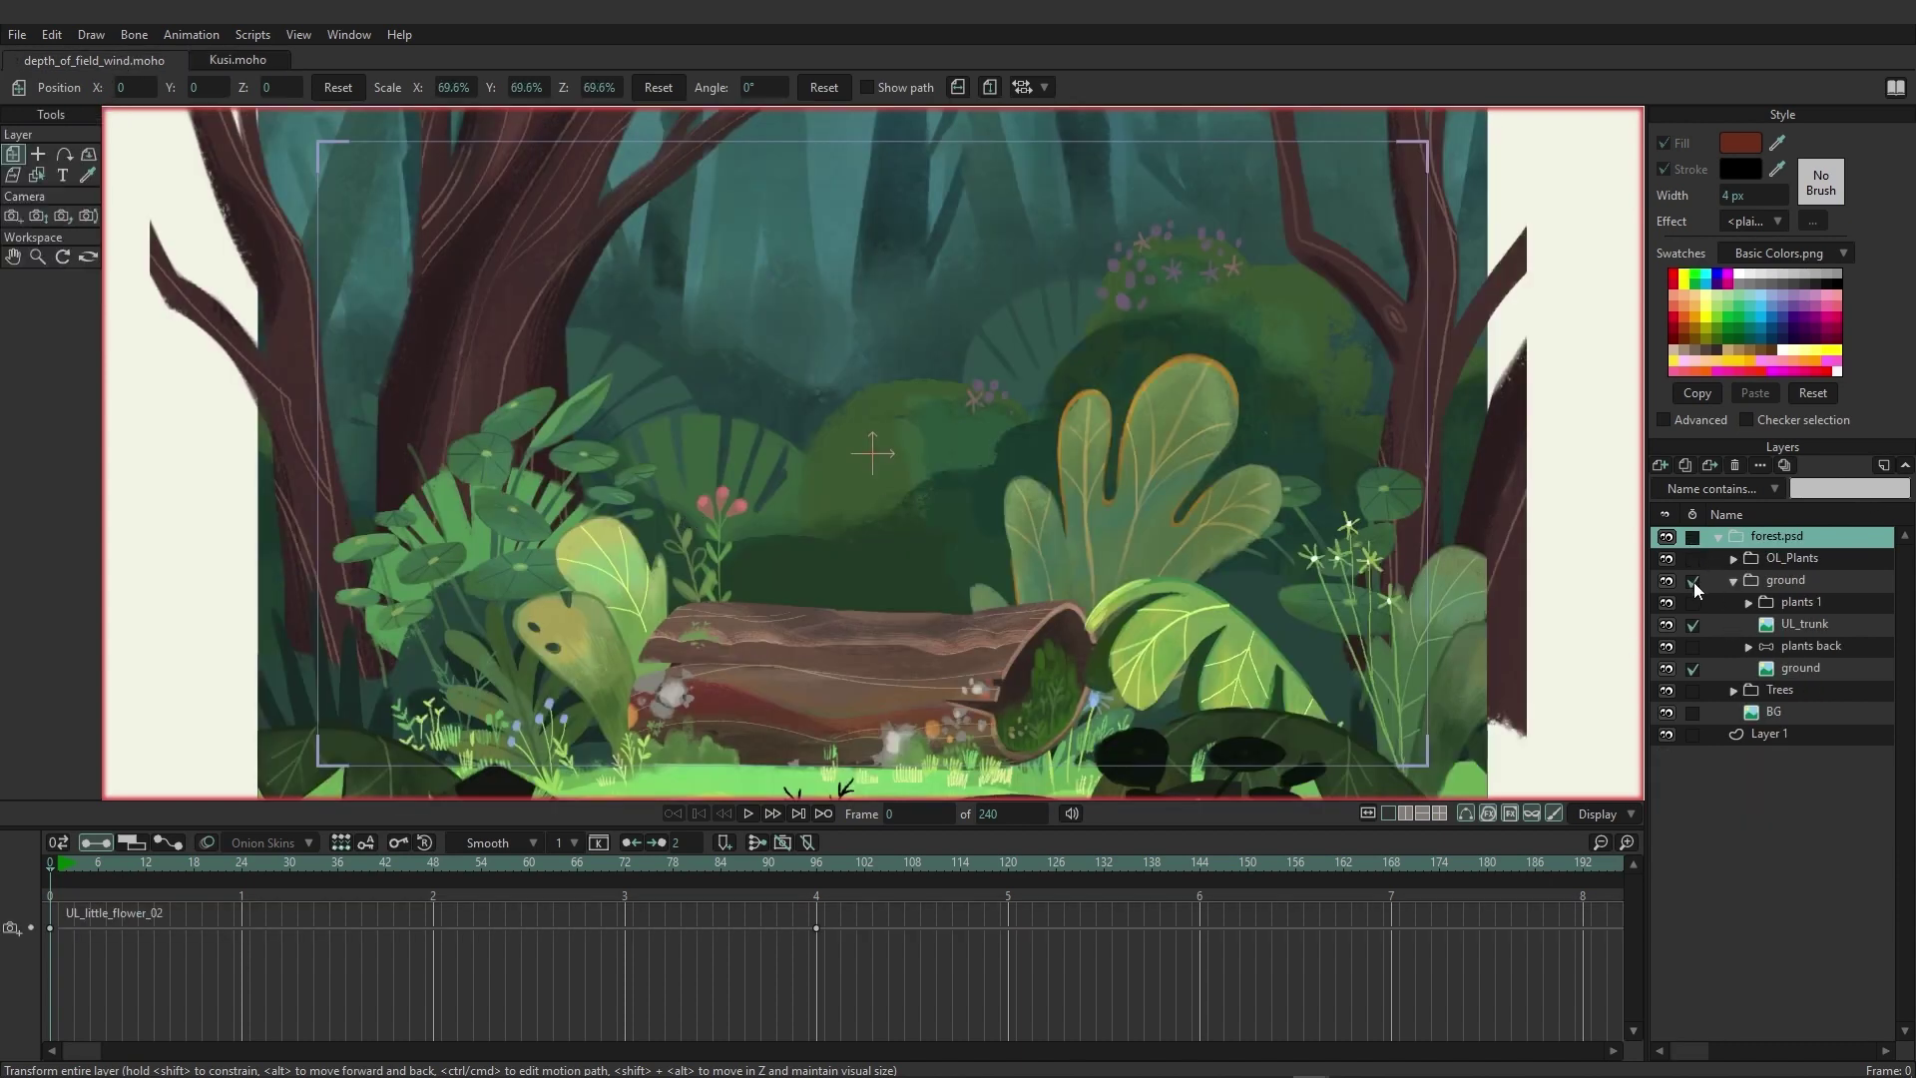
pyautogui.moveTo(1692, 582); pyautogui.dragTo(1686, 697)
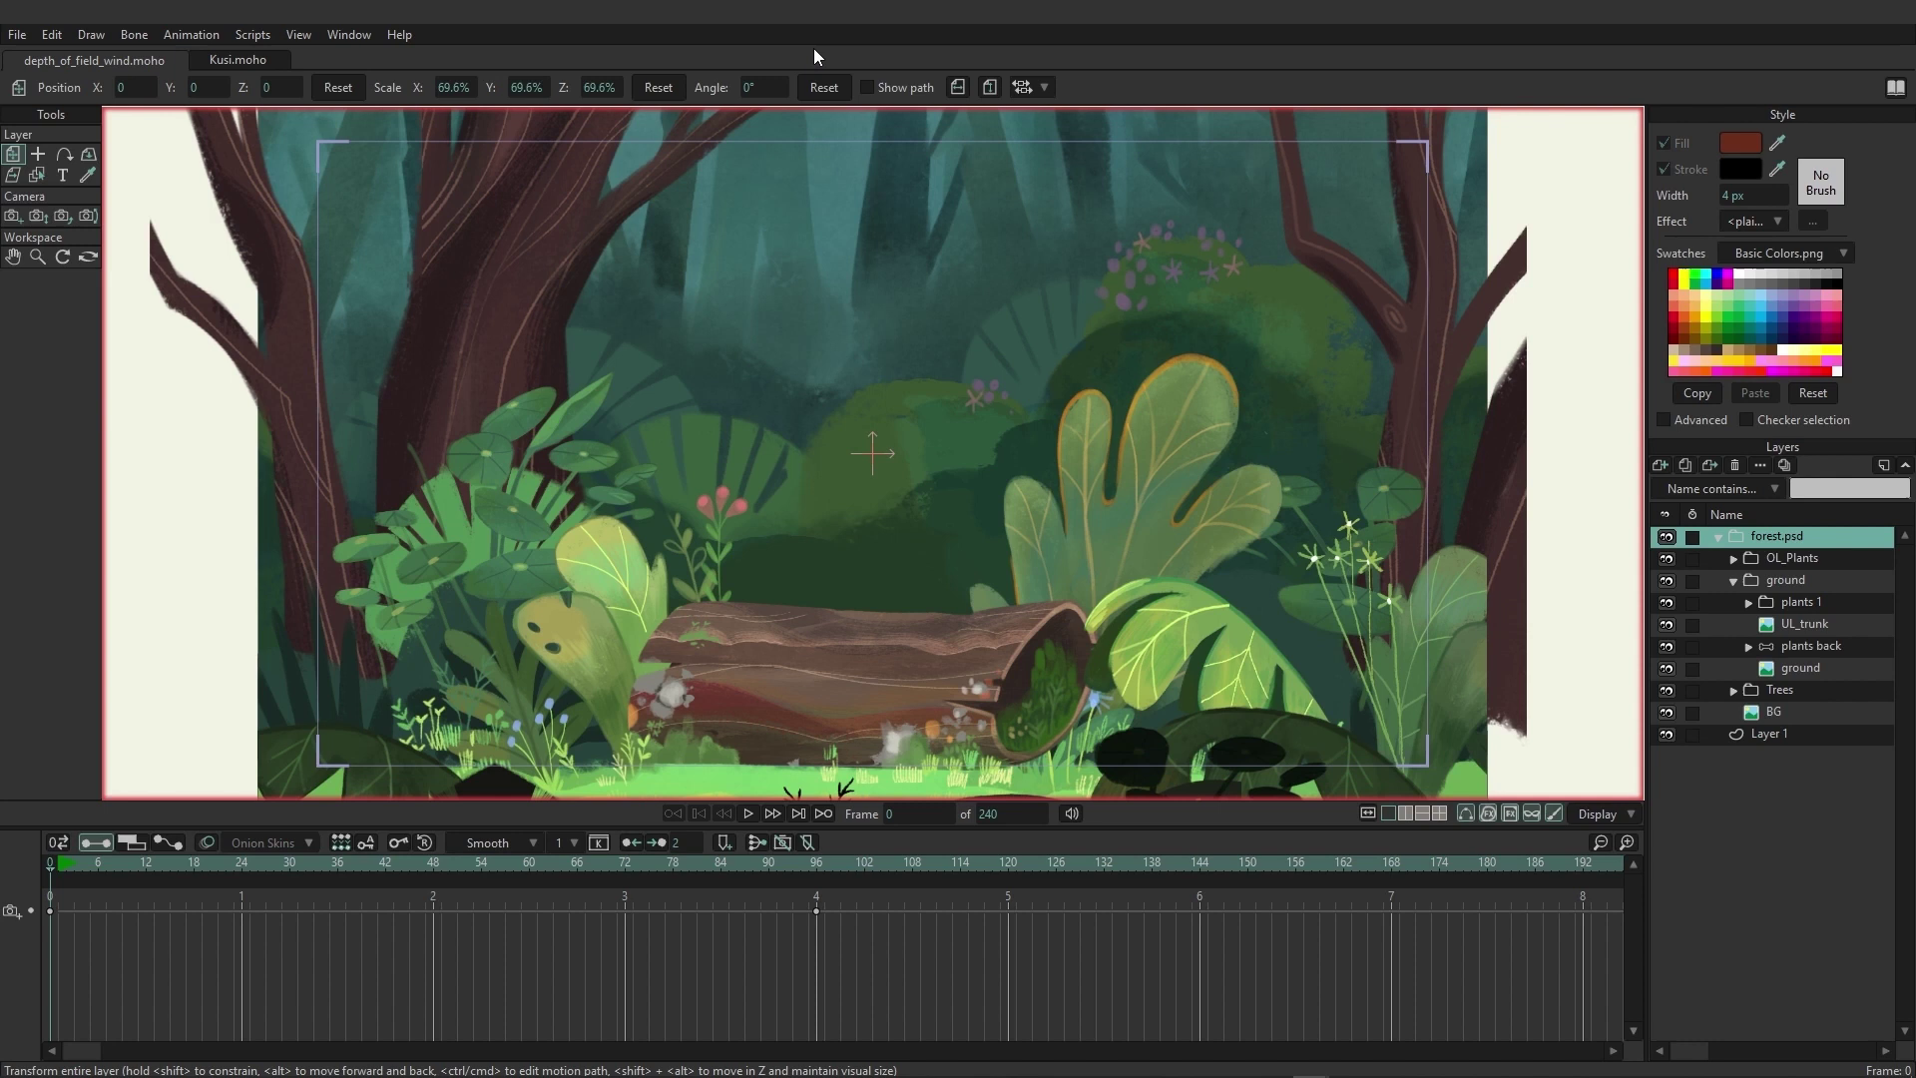
pyautogui.hotkey('ctrl', 'shift', 'i')
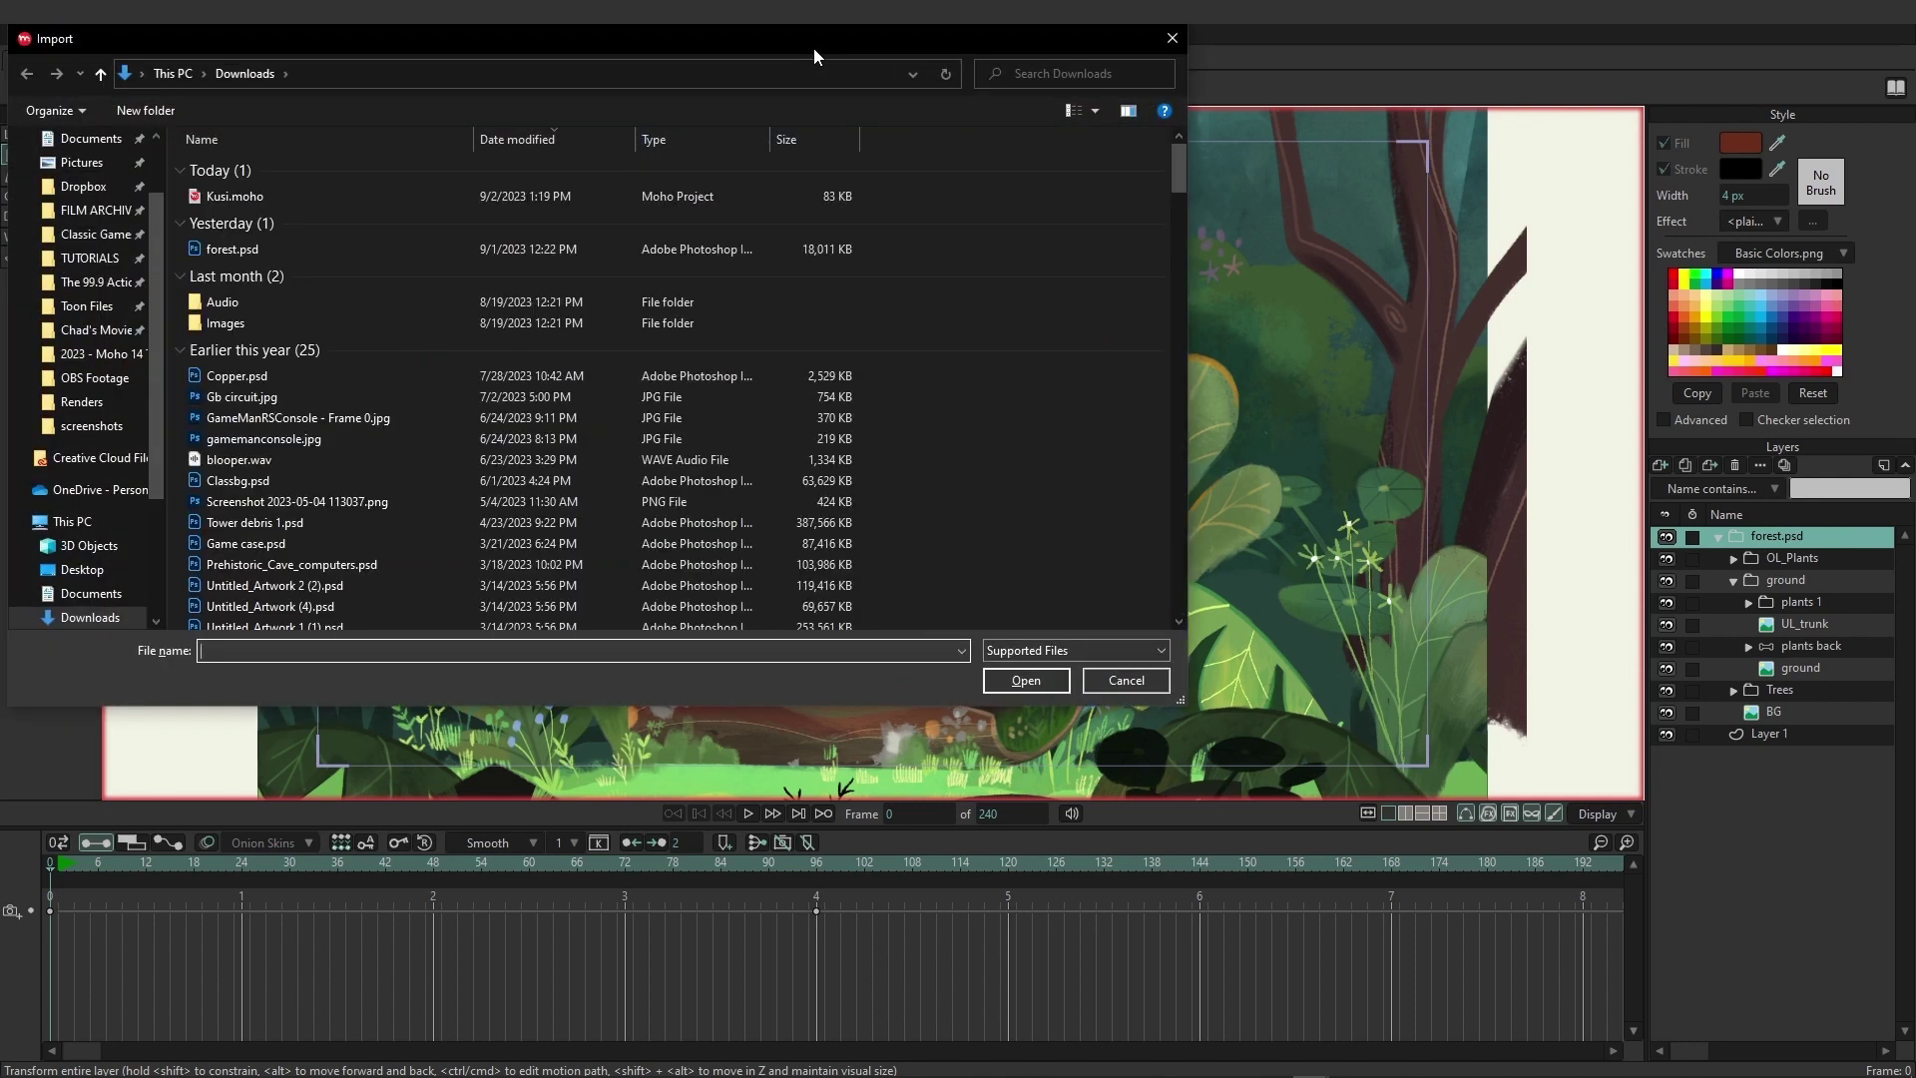
pyautogui.doubleClick(248, 198)
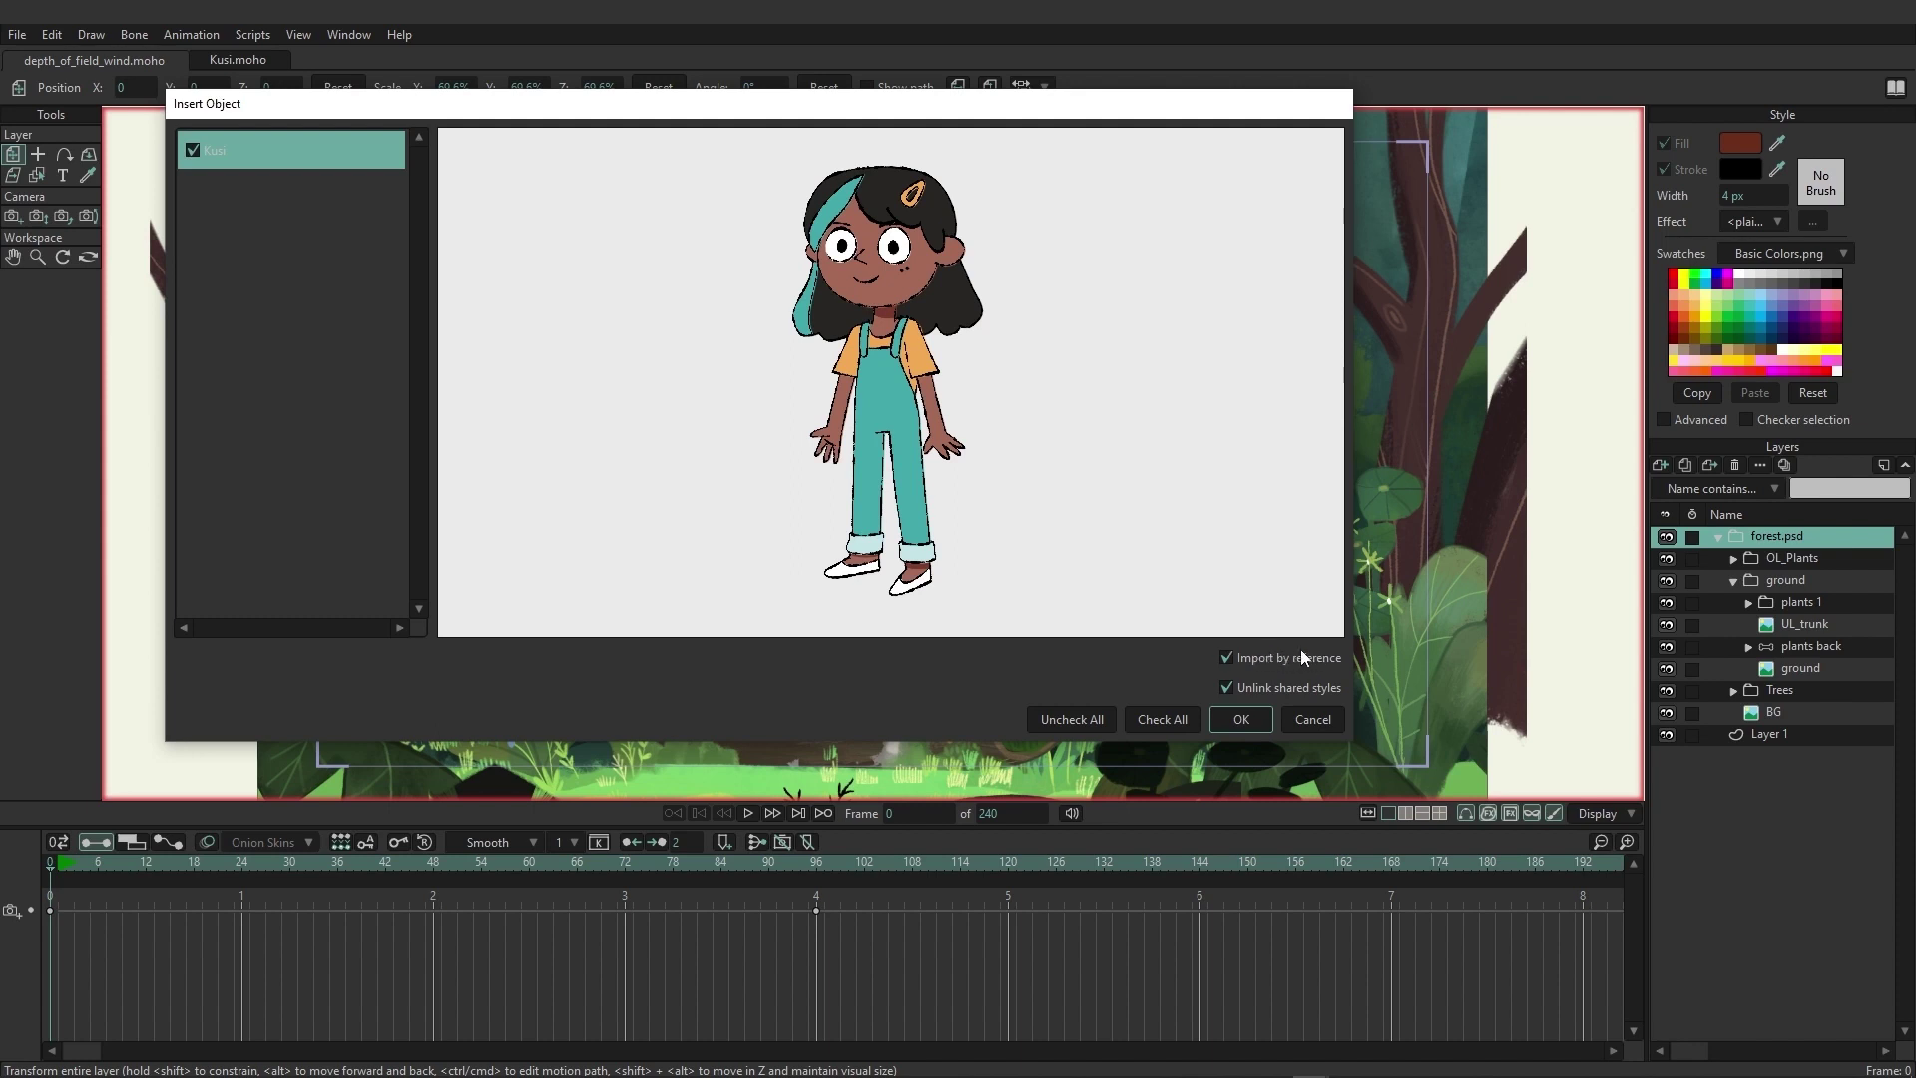
pyautogui.click(1243, 718)
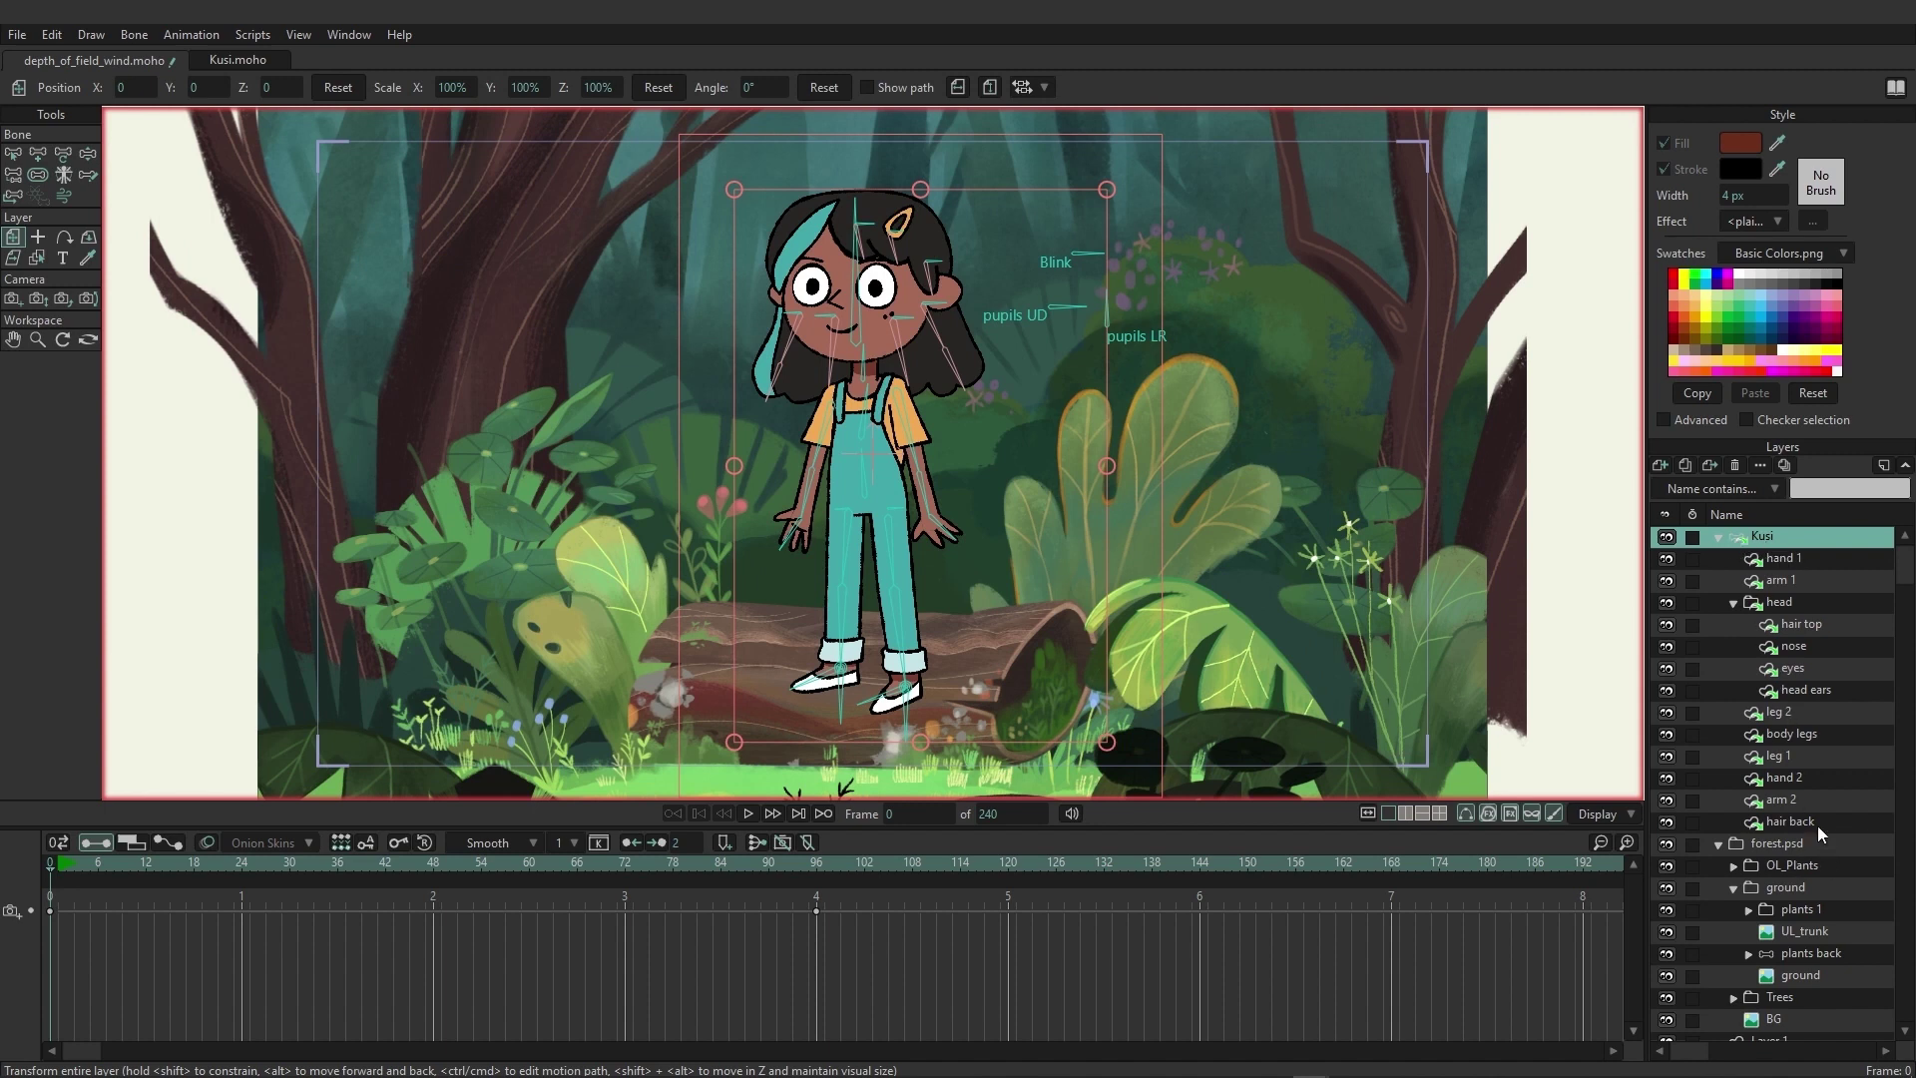
pyautogui.click(1718, 538)
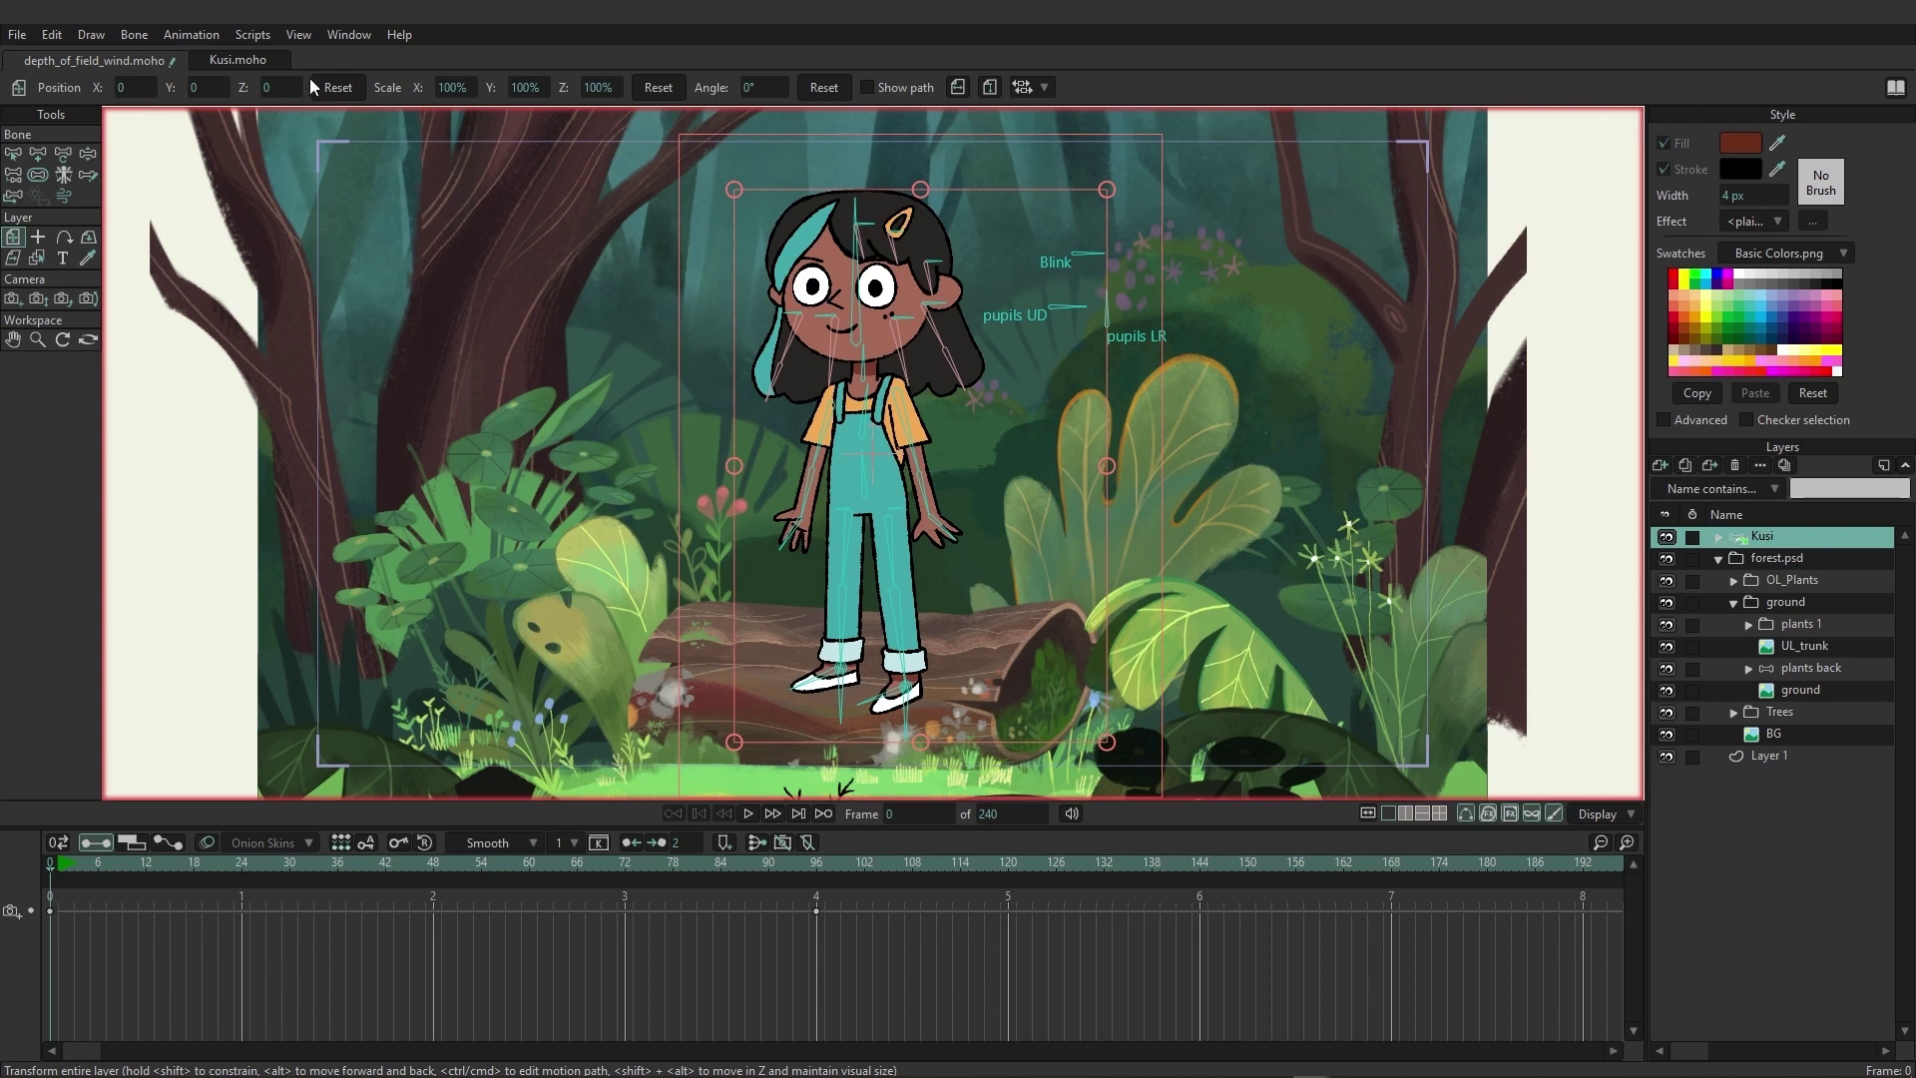
# In Kusi.moho, give the body legs overalls shape a navy fill colour.
pyautogui.click(257, 57)
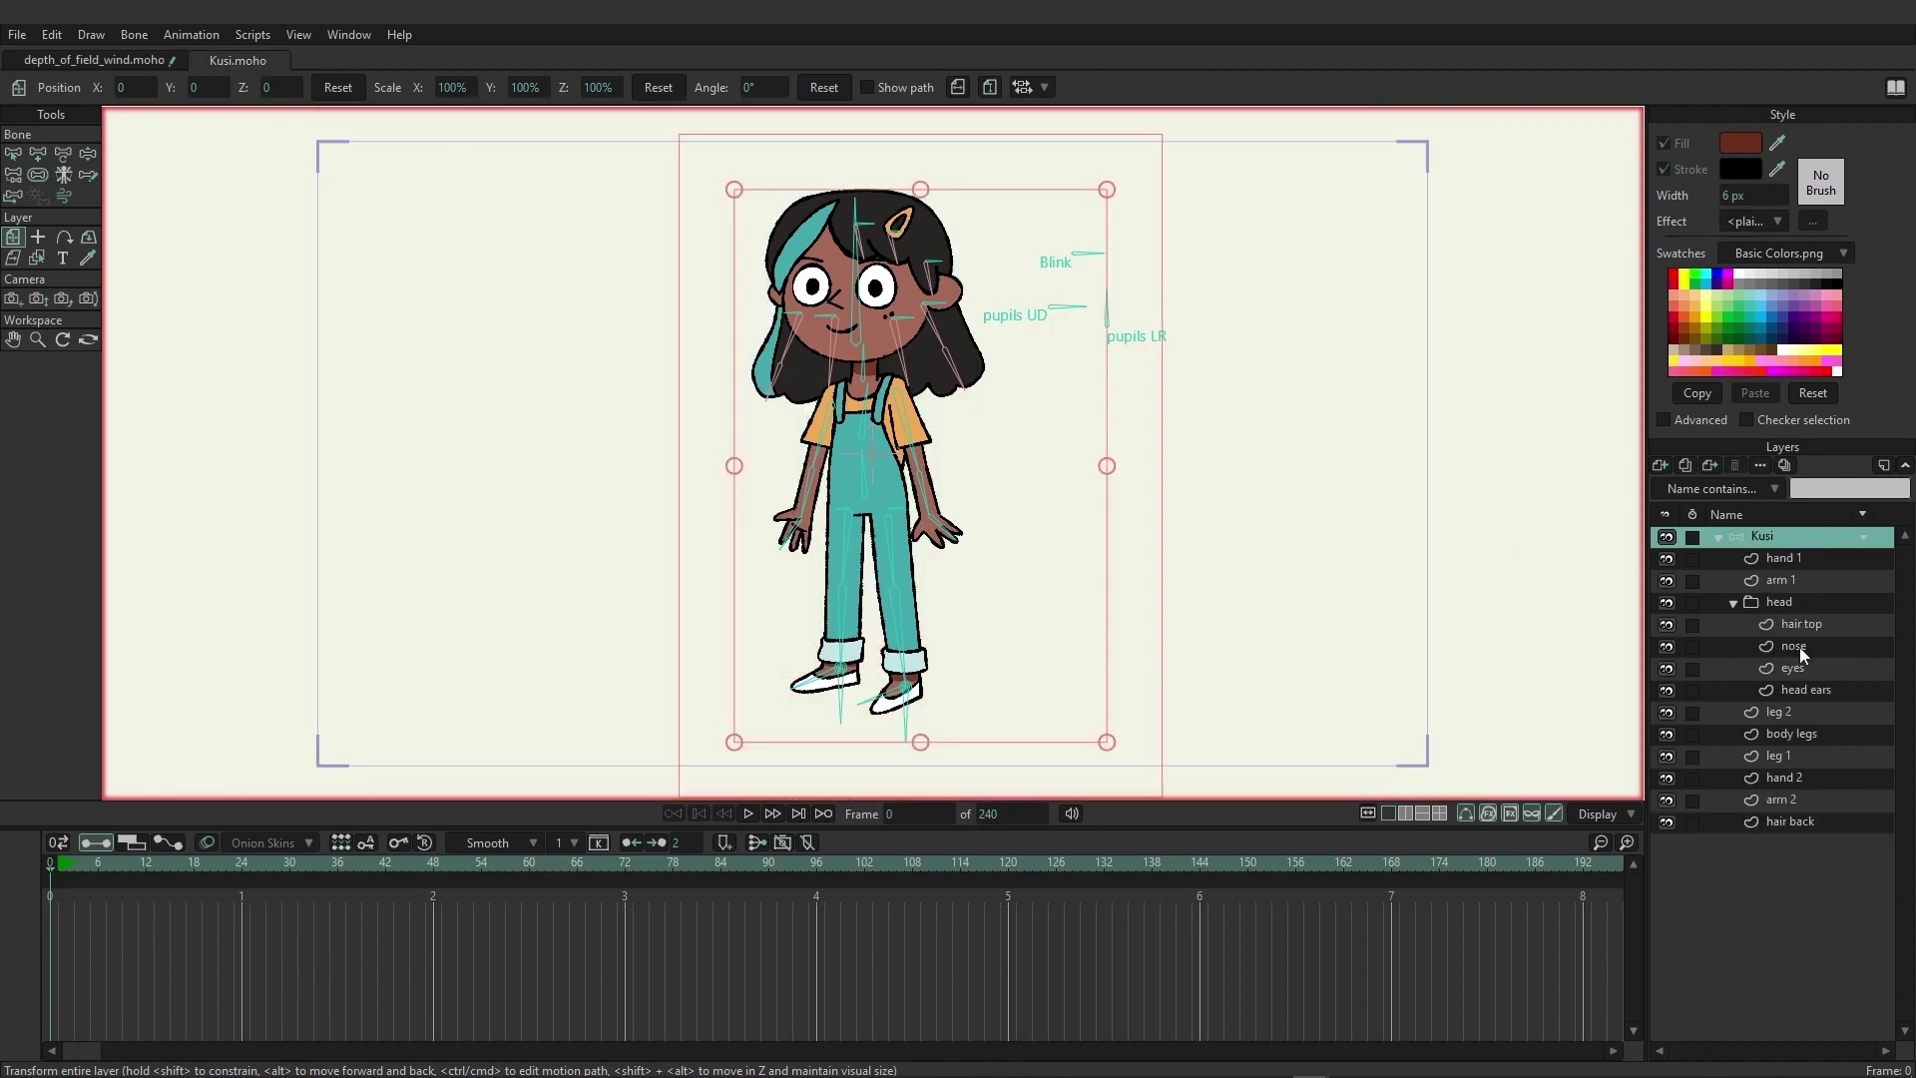
pyautogui.click(1806, 735)
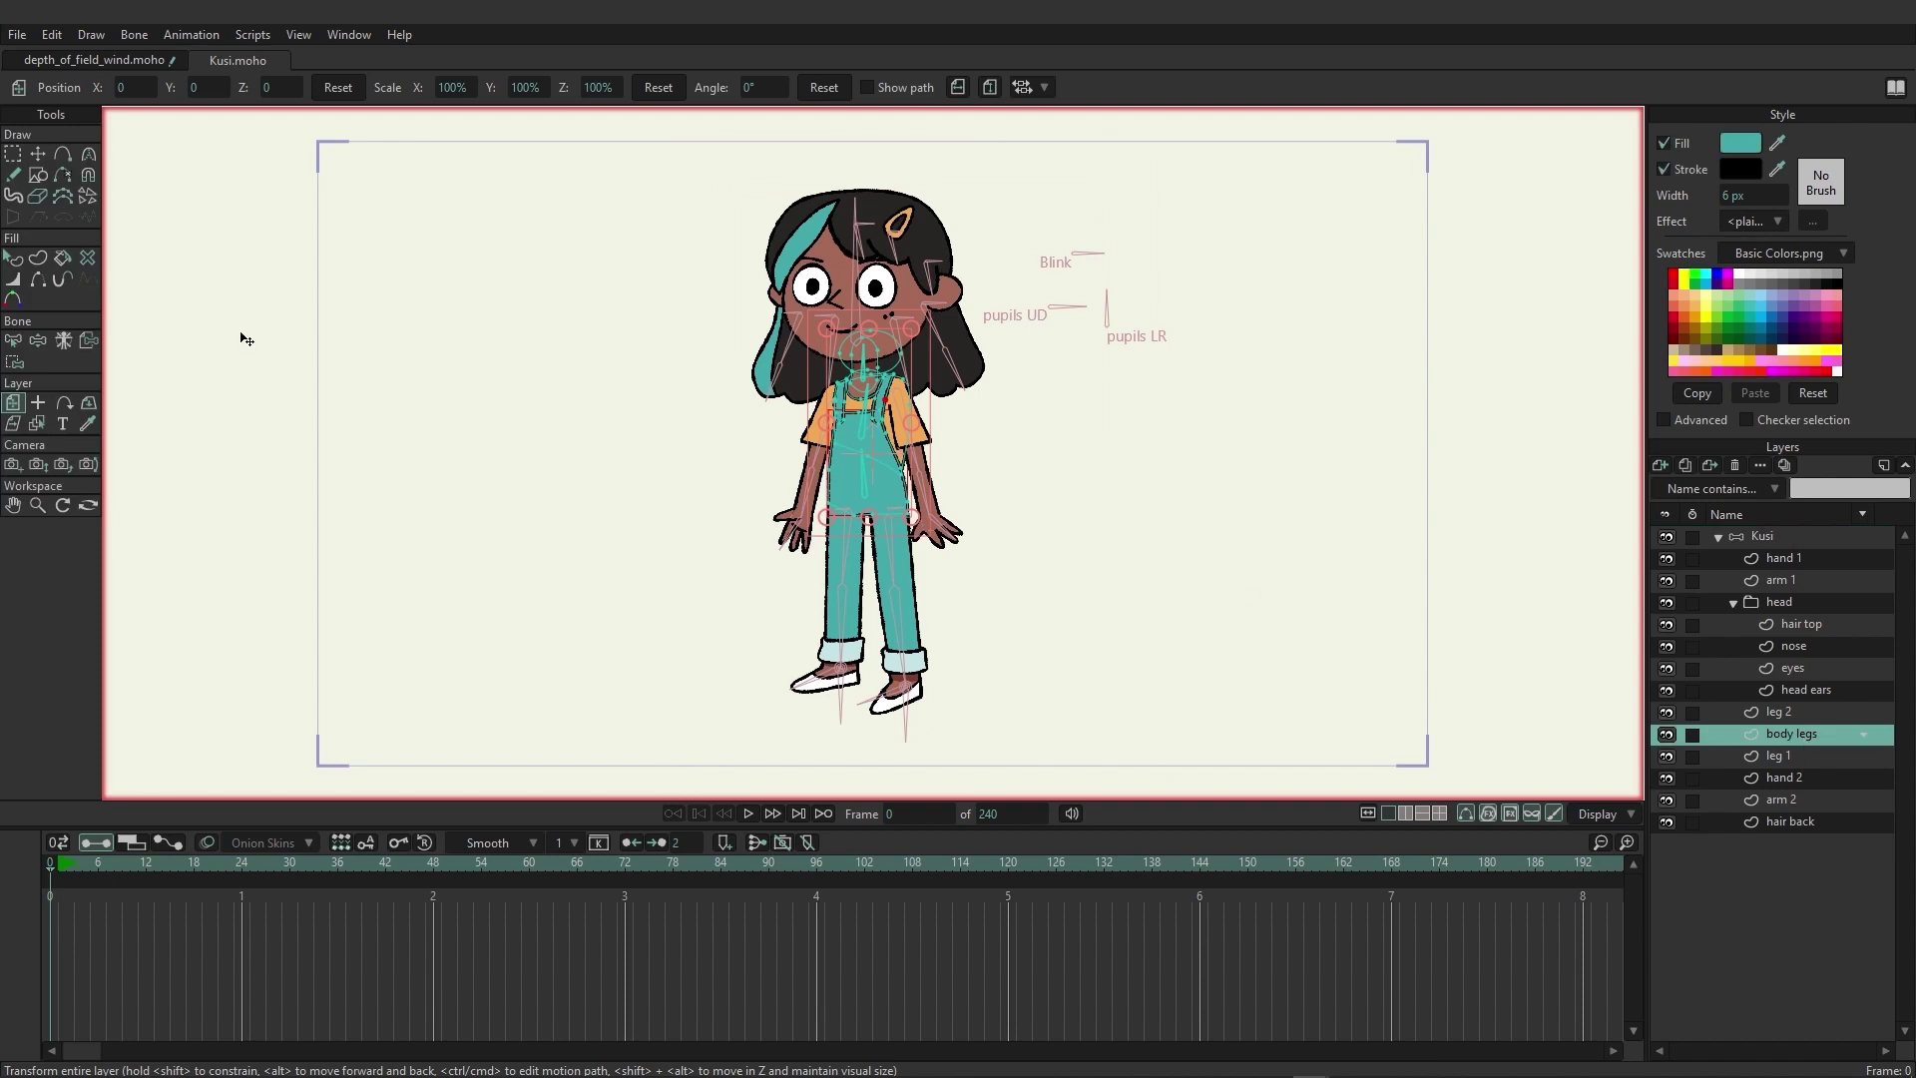
pyautogui.click(15, 260)
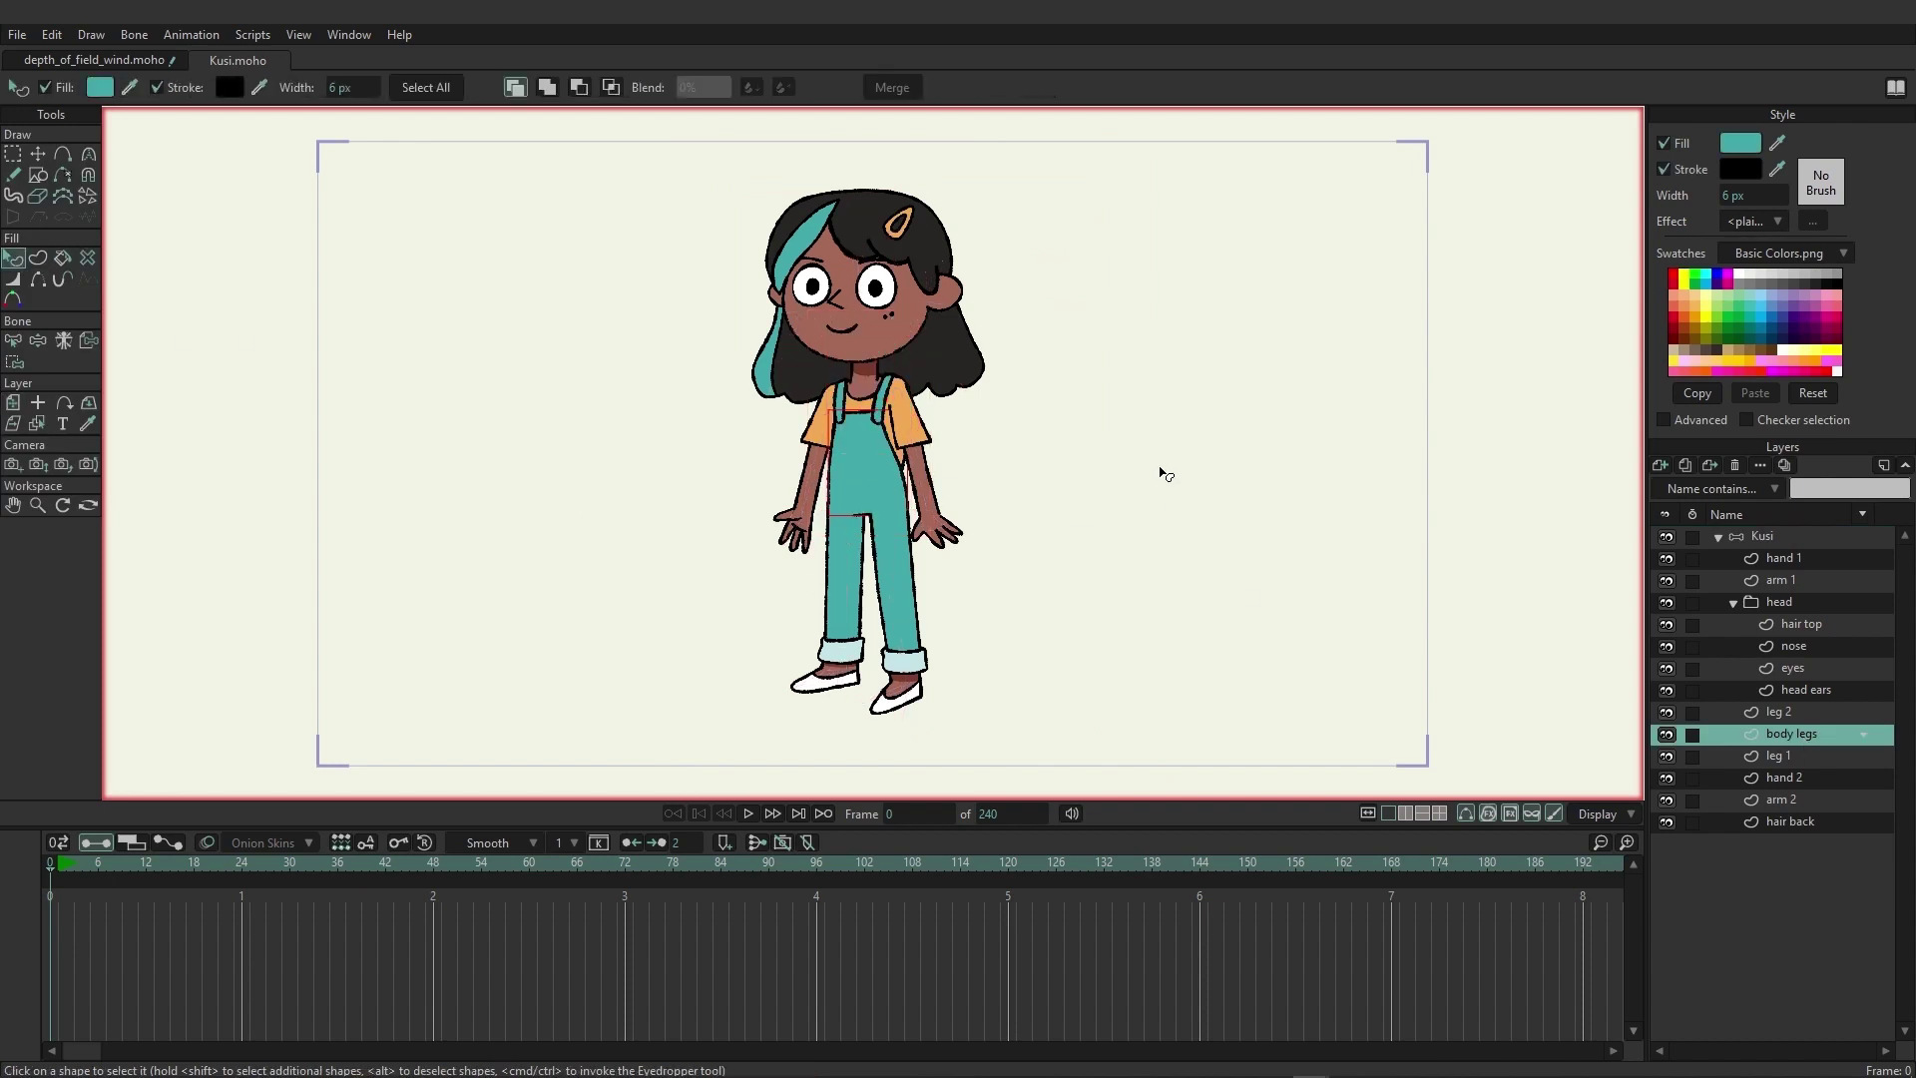
pyautogui.click(1740, 146)
pyautogui.click(1525, 343)
pyautogui.click(1441, 322)
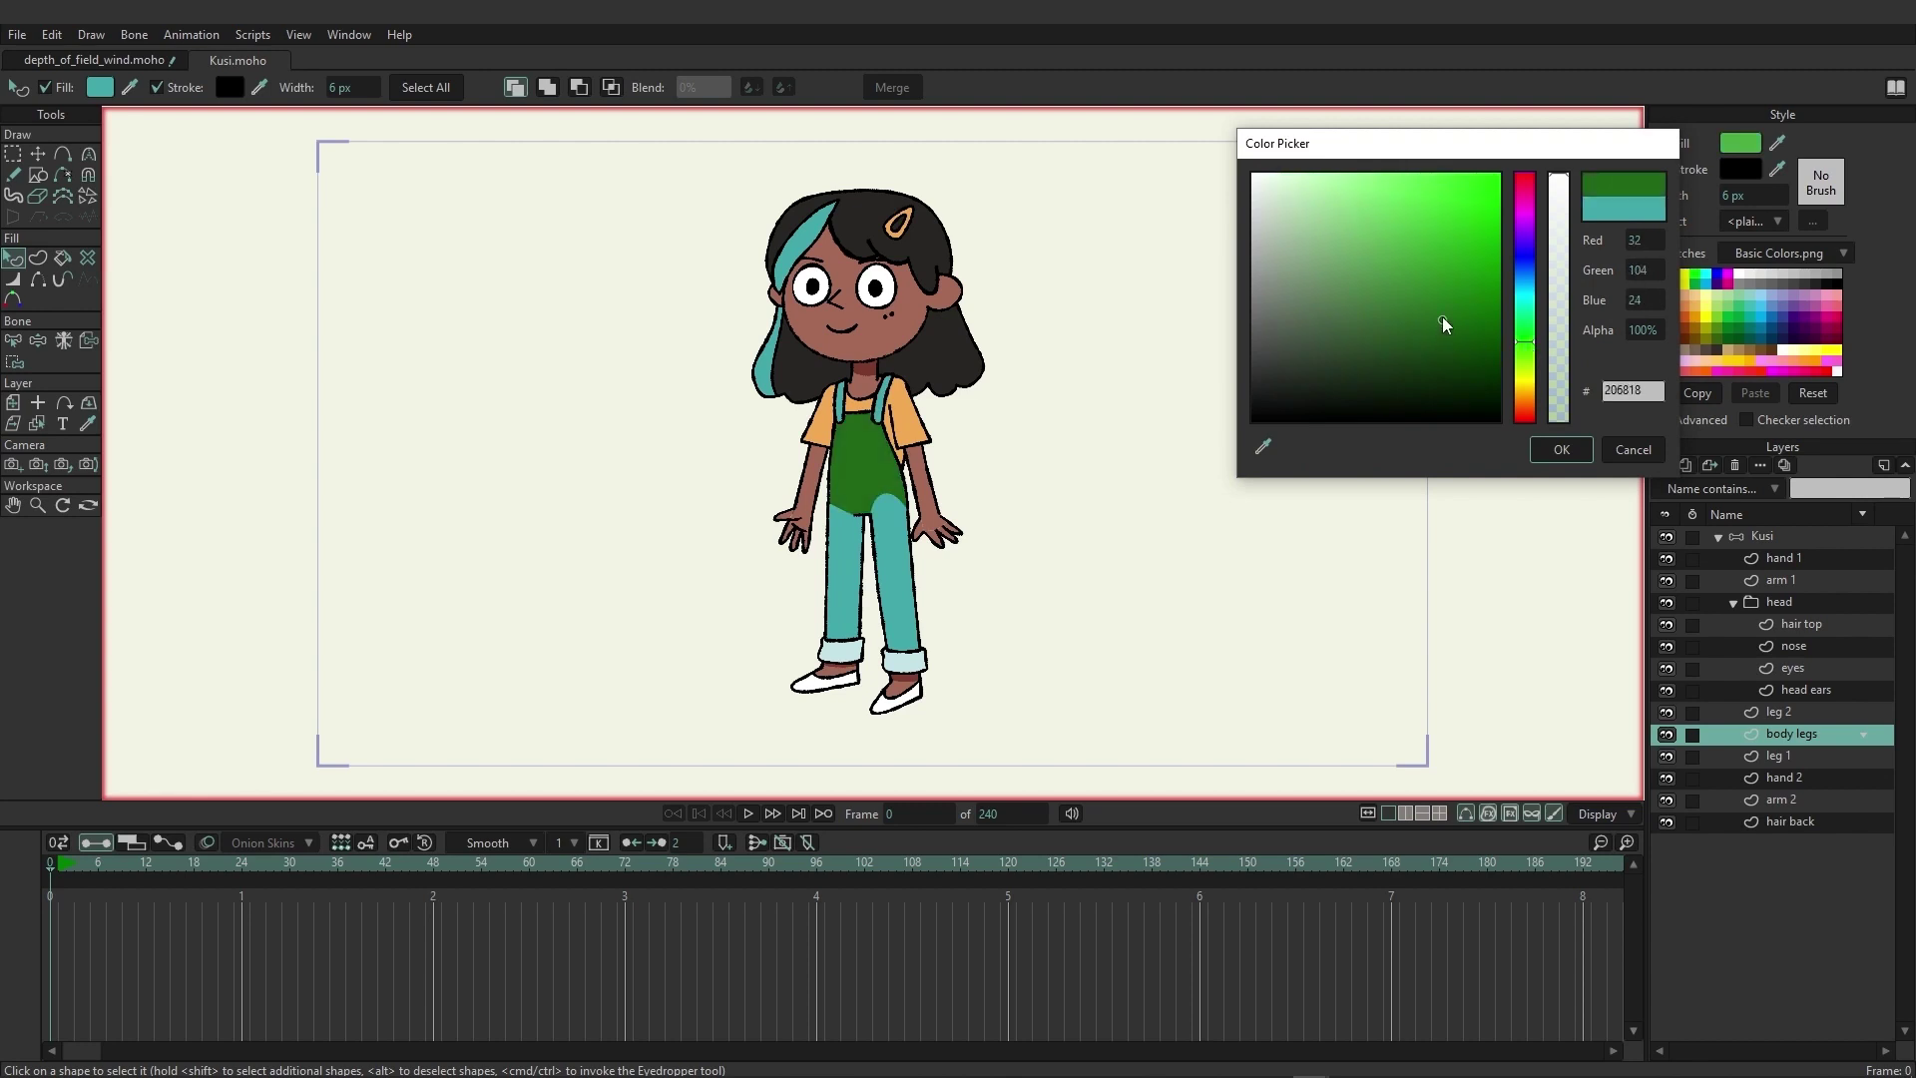
pyautogui.moveTo(1439, 331); pyautogui.dragTo(1622, 292)
pyautogui.click(1523, 254)
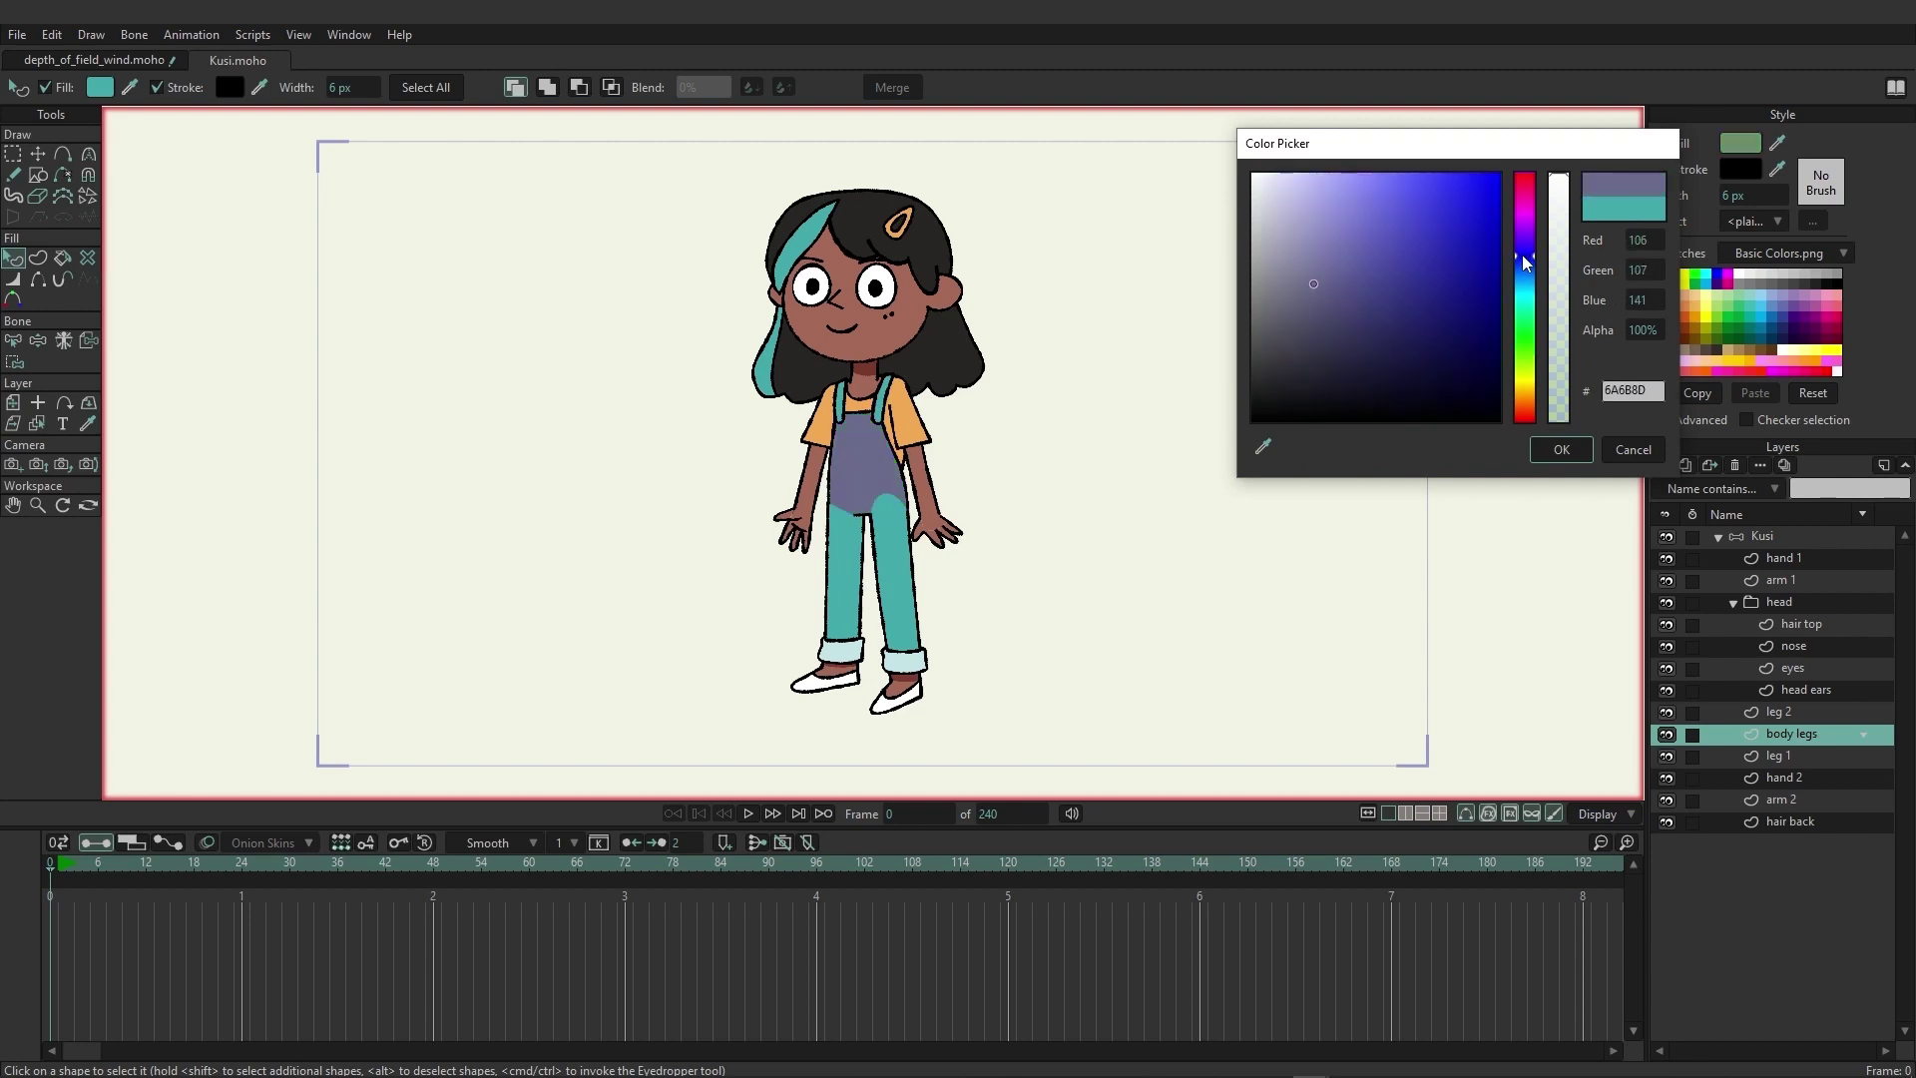
pyautogui.click(1411, 323)
pyautogui.moveTo(1413, 322)
pyautogui.mouseDown()
pyautogui.moveTo(1435, 329)
pyautogui.moveTo(1391, 302)
pyautogui.mouseUp()
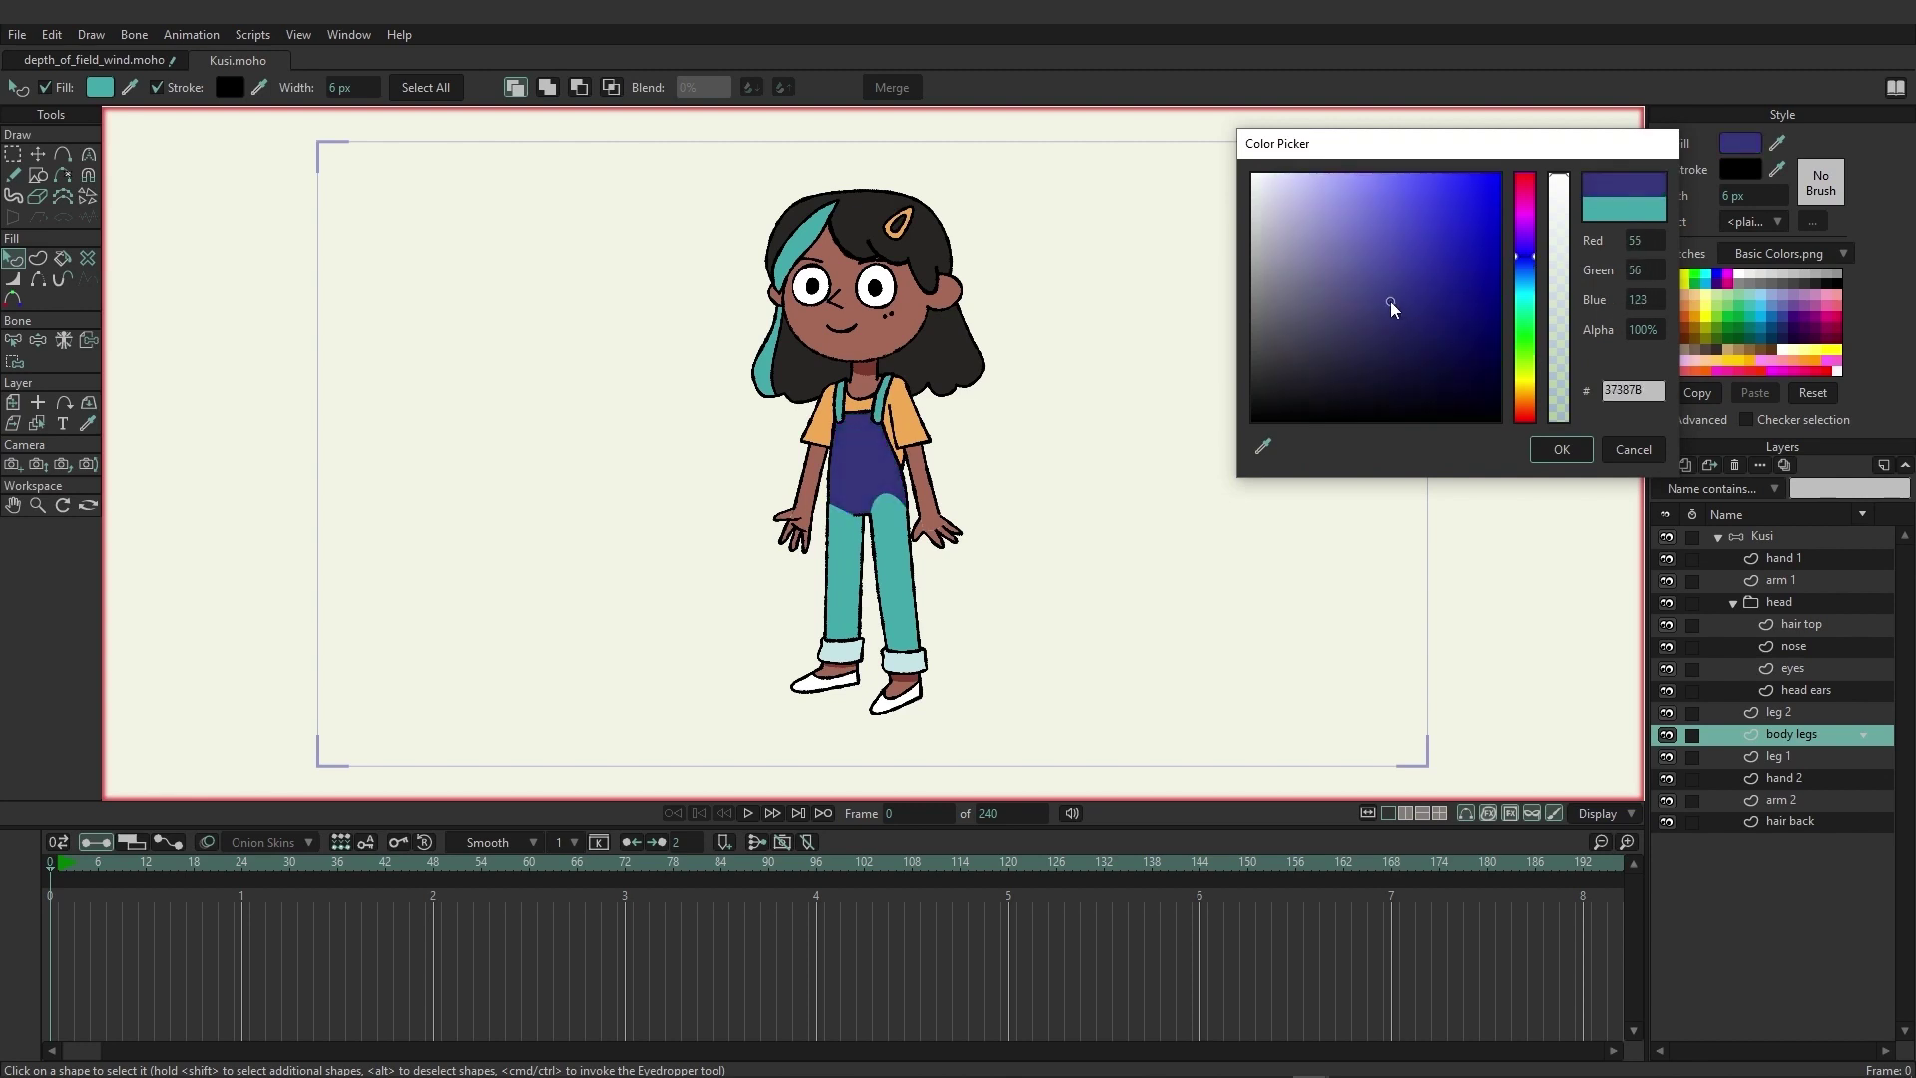
pyautogui.click(1559, 449)
# Paint the leg 1 and leg 2 shapes the same navy as the overalls.
pyautogui.click(1788, 756)
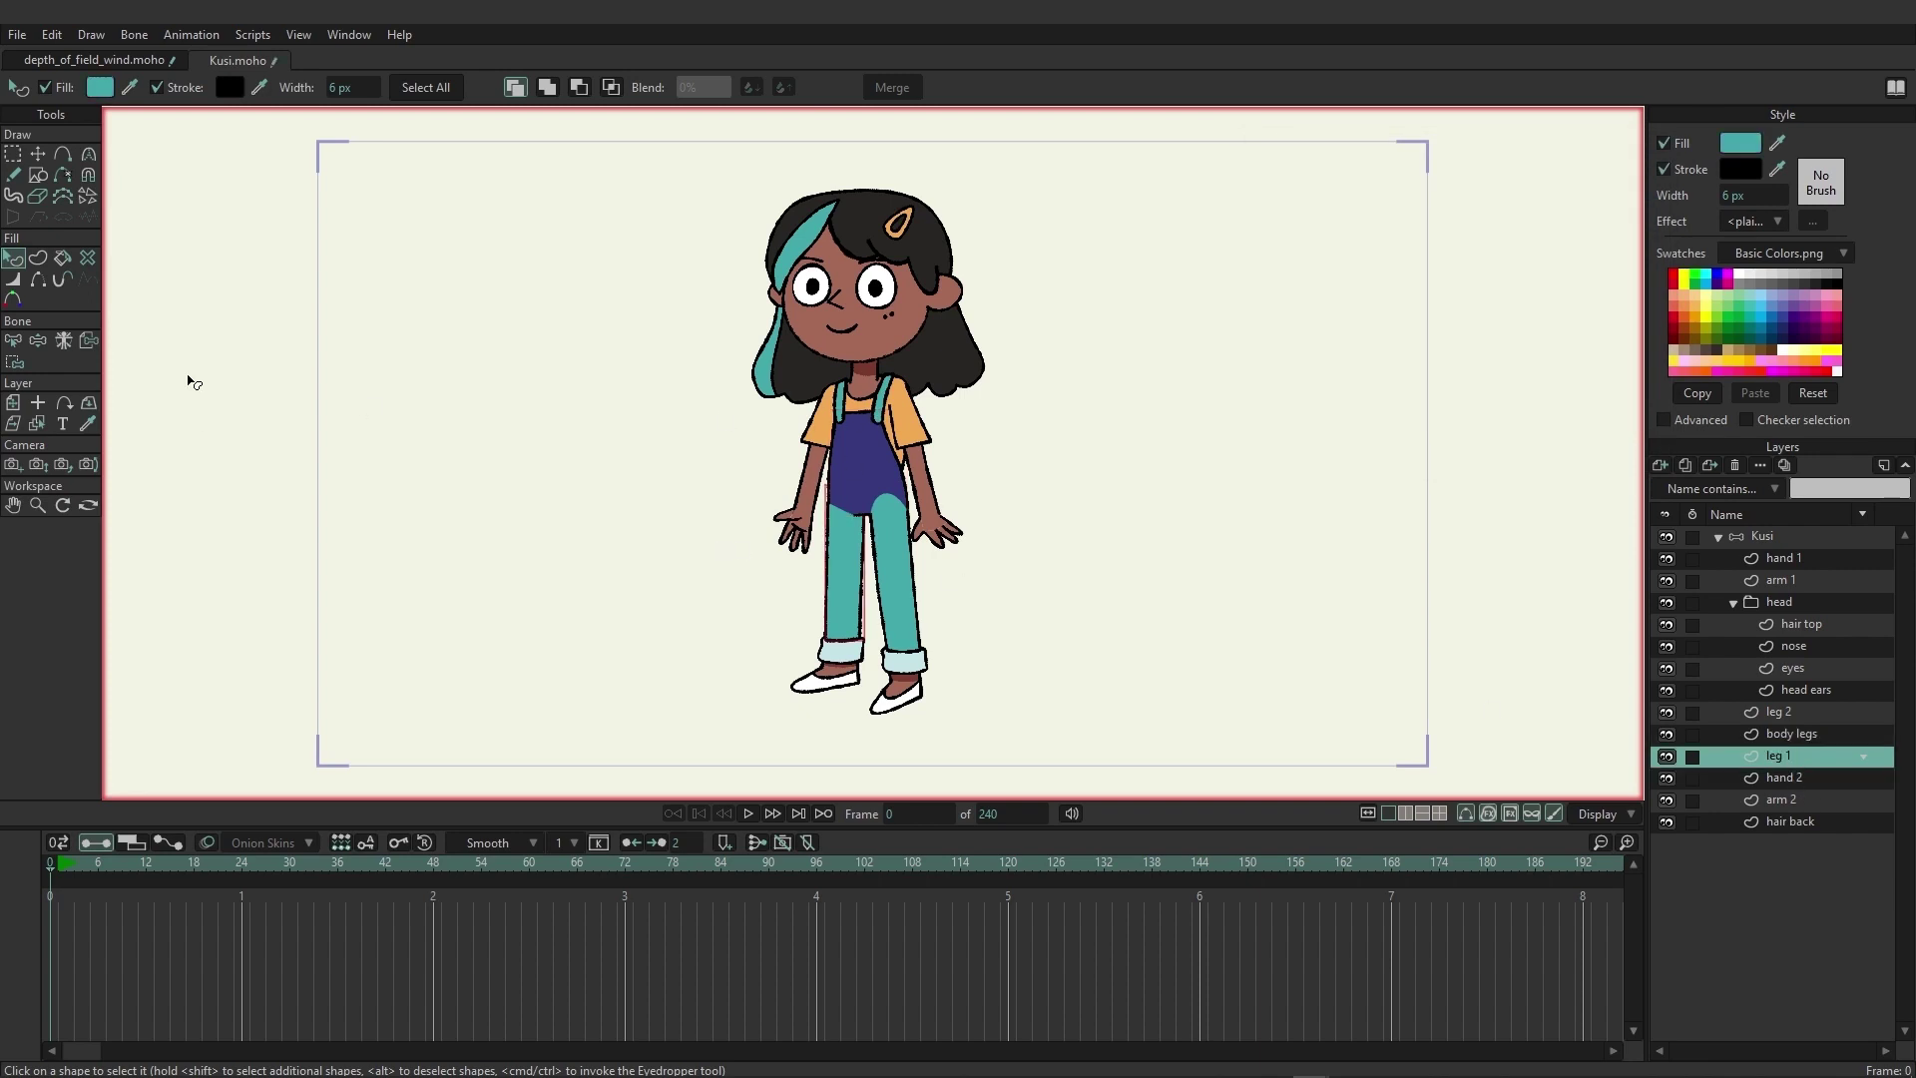
pyautogui.click(203, 141)
pyautogui.click(844, 574)
pyautogui.click(1782, 715)
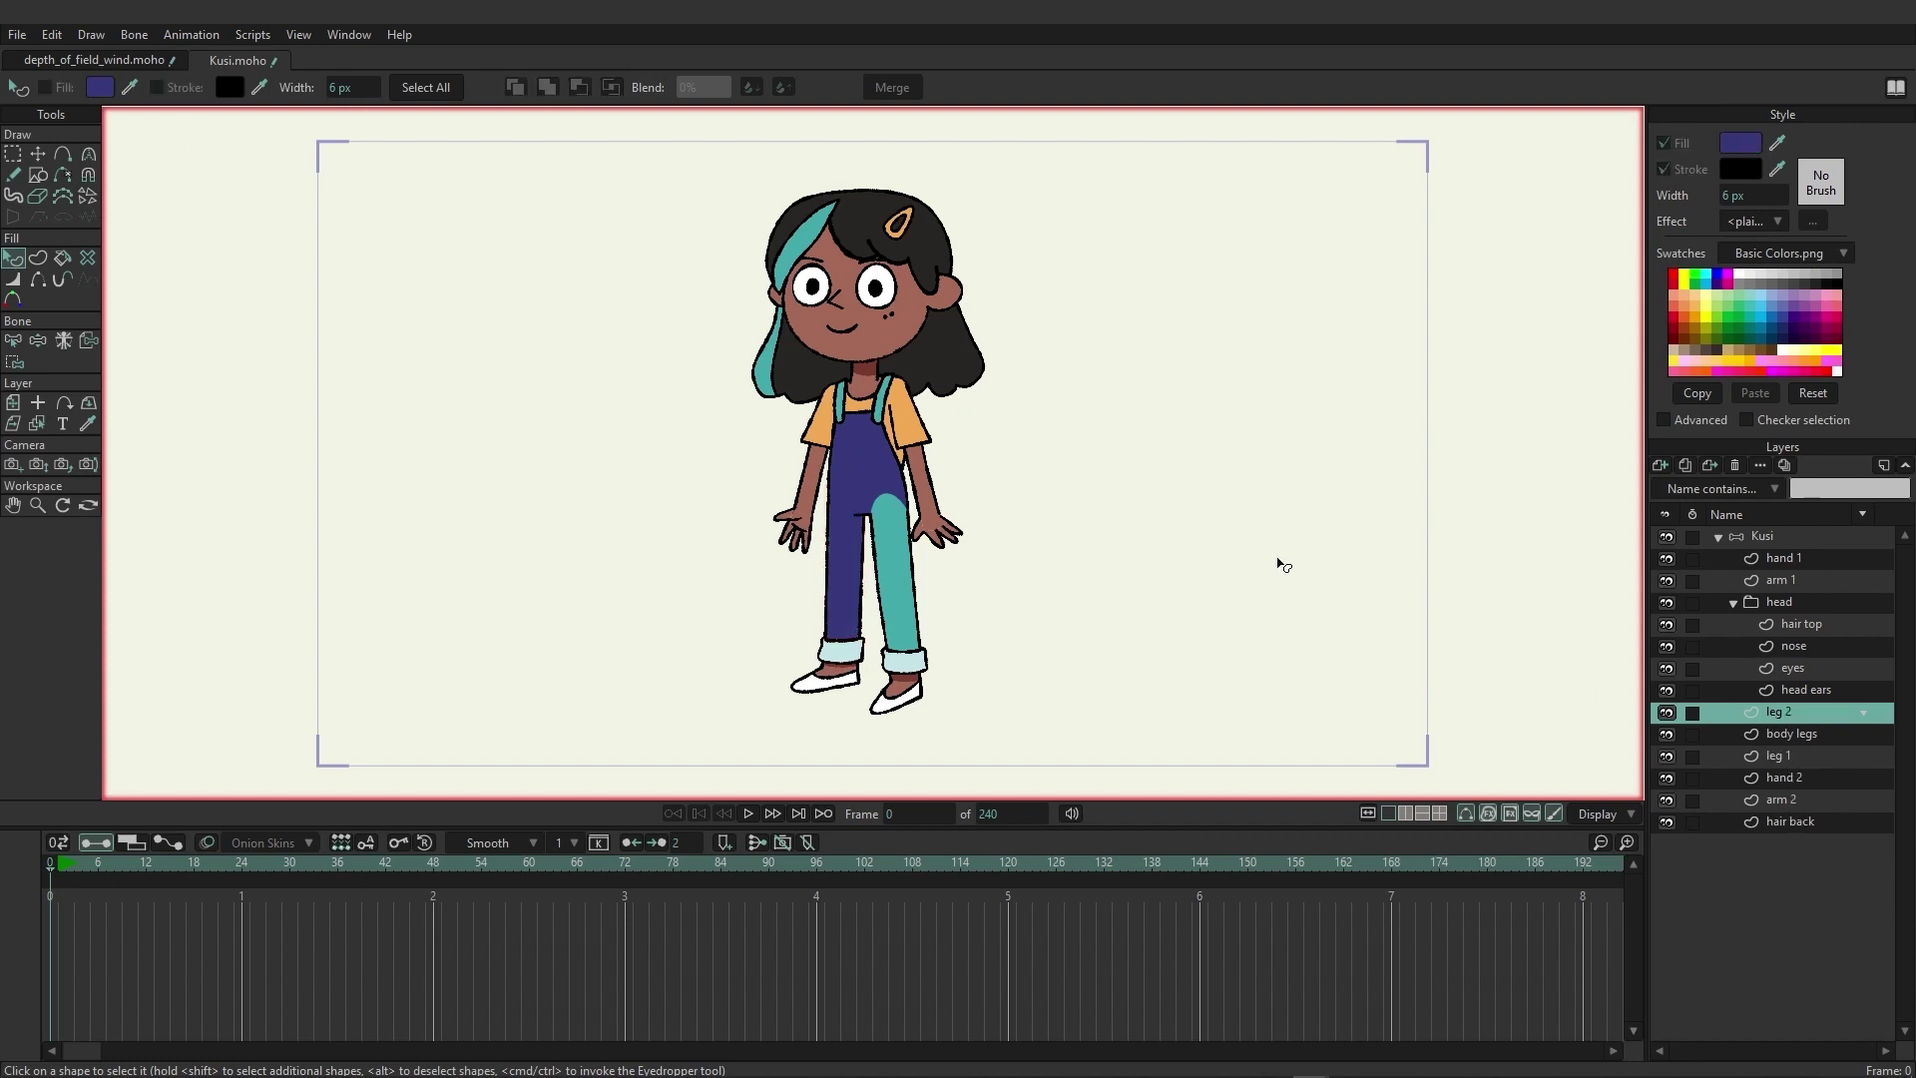
pyautogui.click(898, 529)
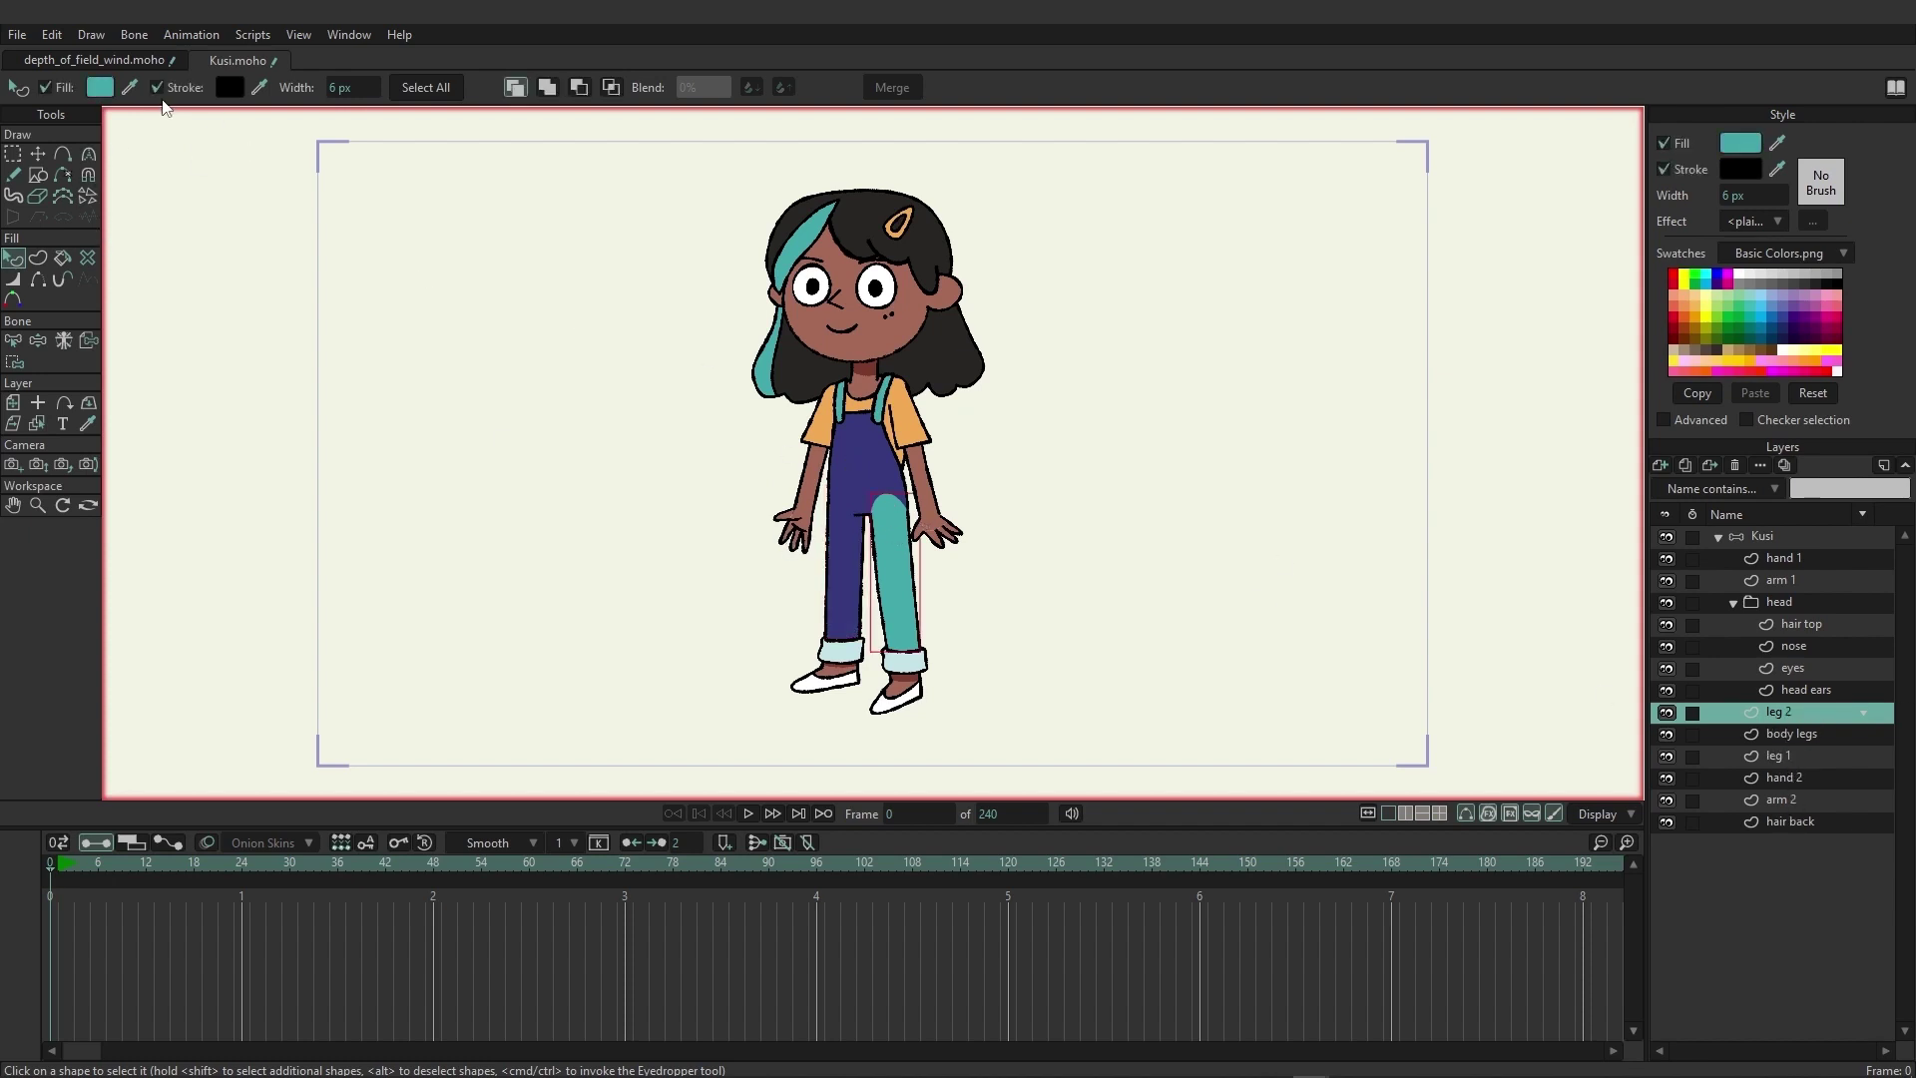
pyautogui.click(129, 88)
pyautogui.click(876, 449)
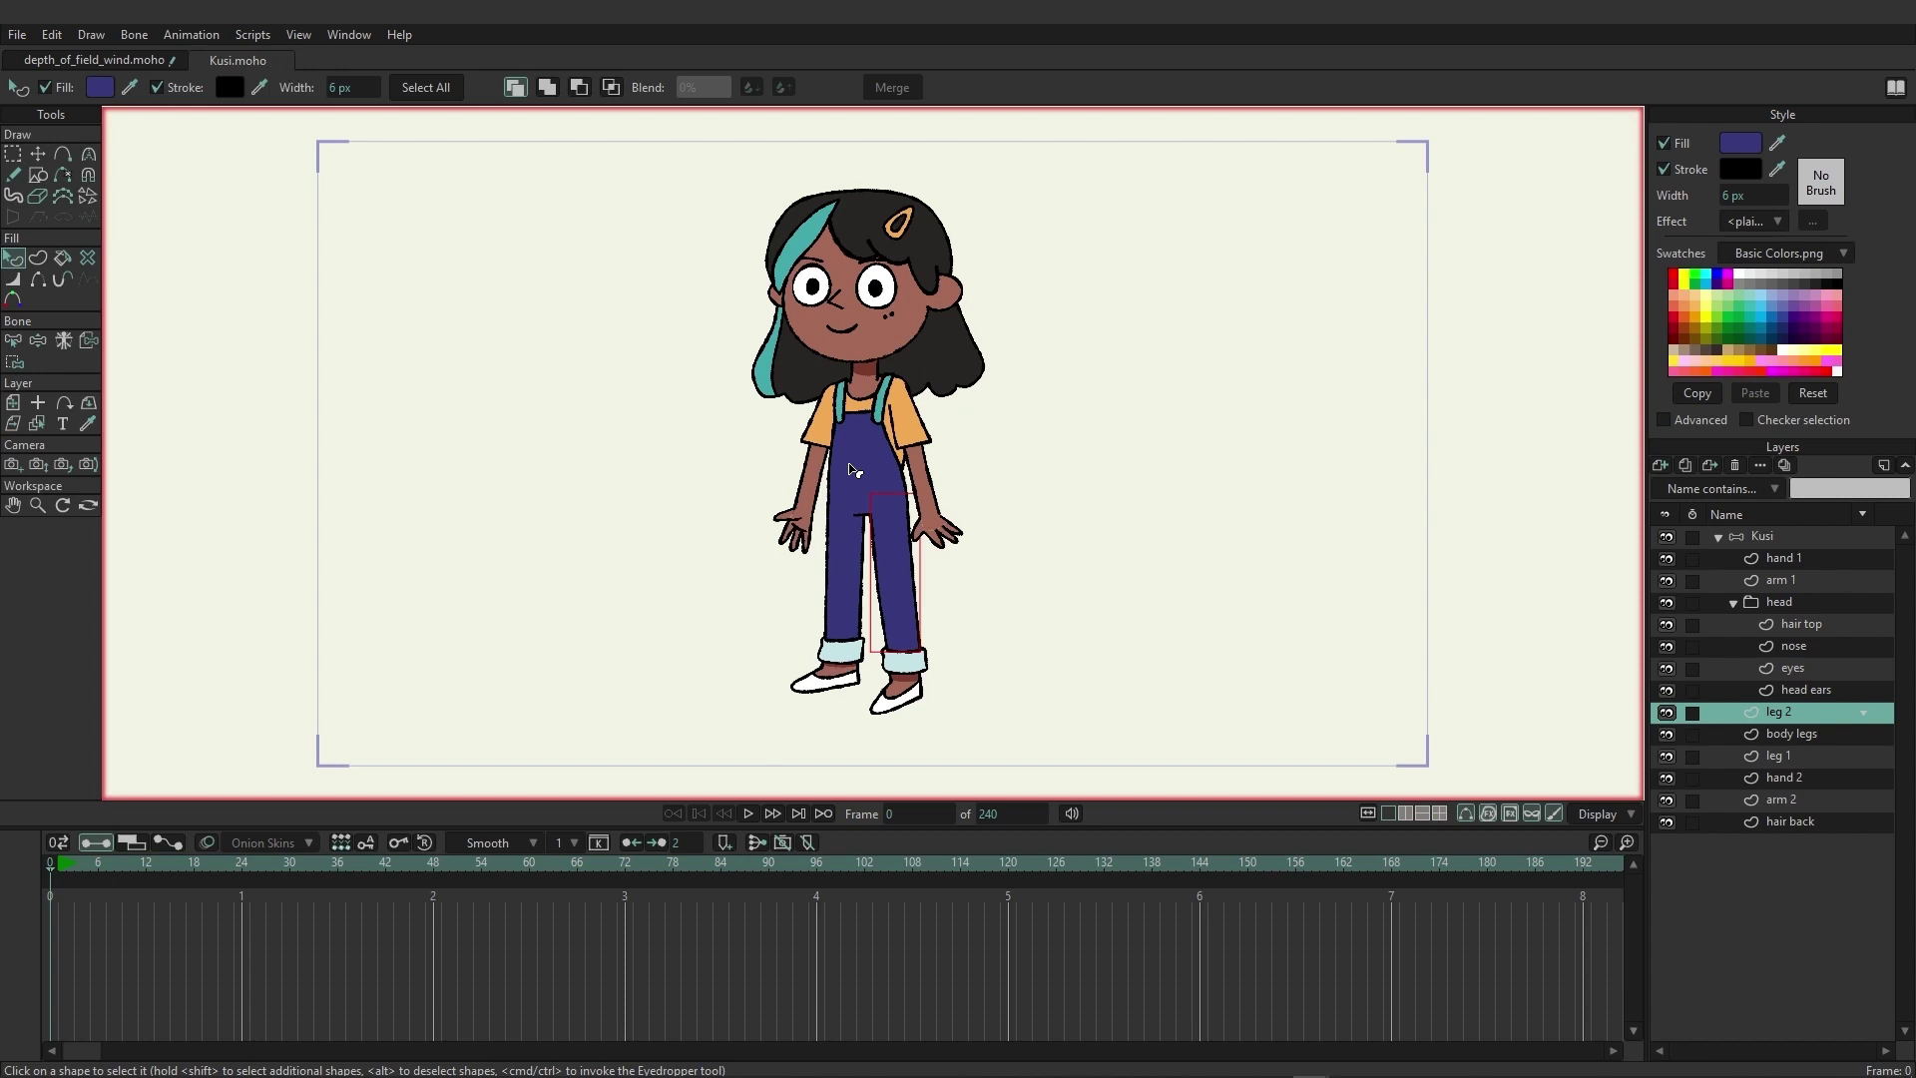
pyautogui.click(122, 62)
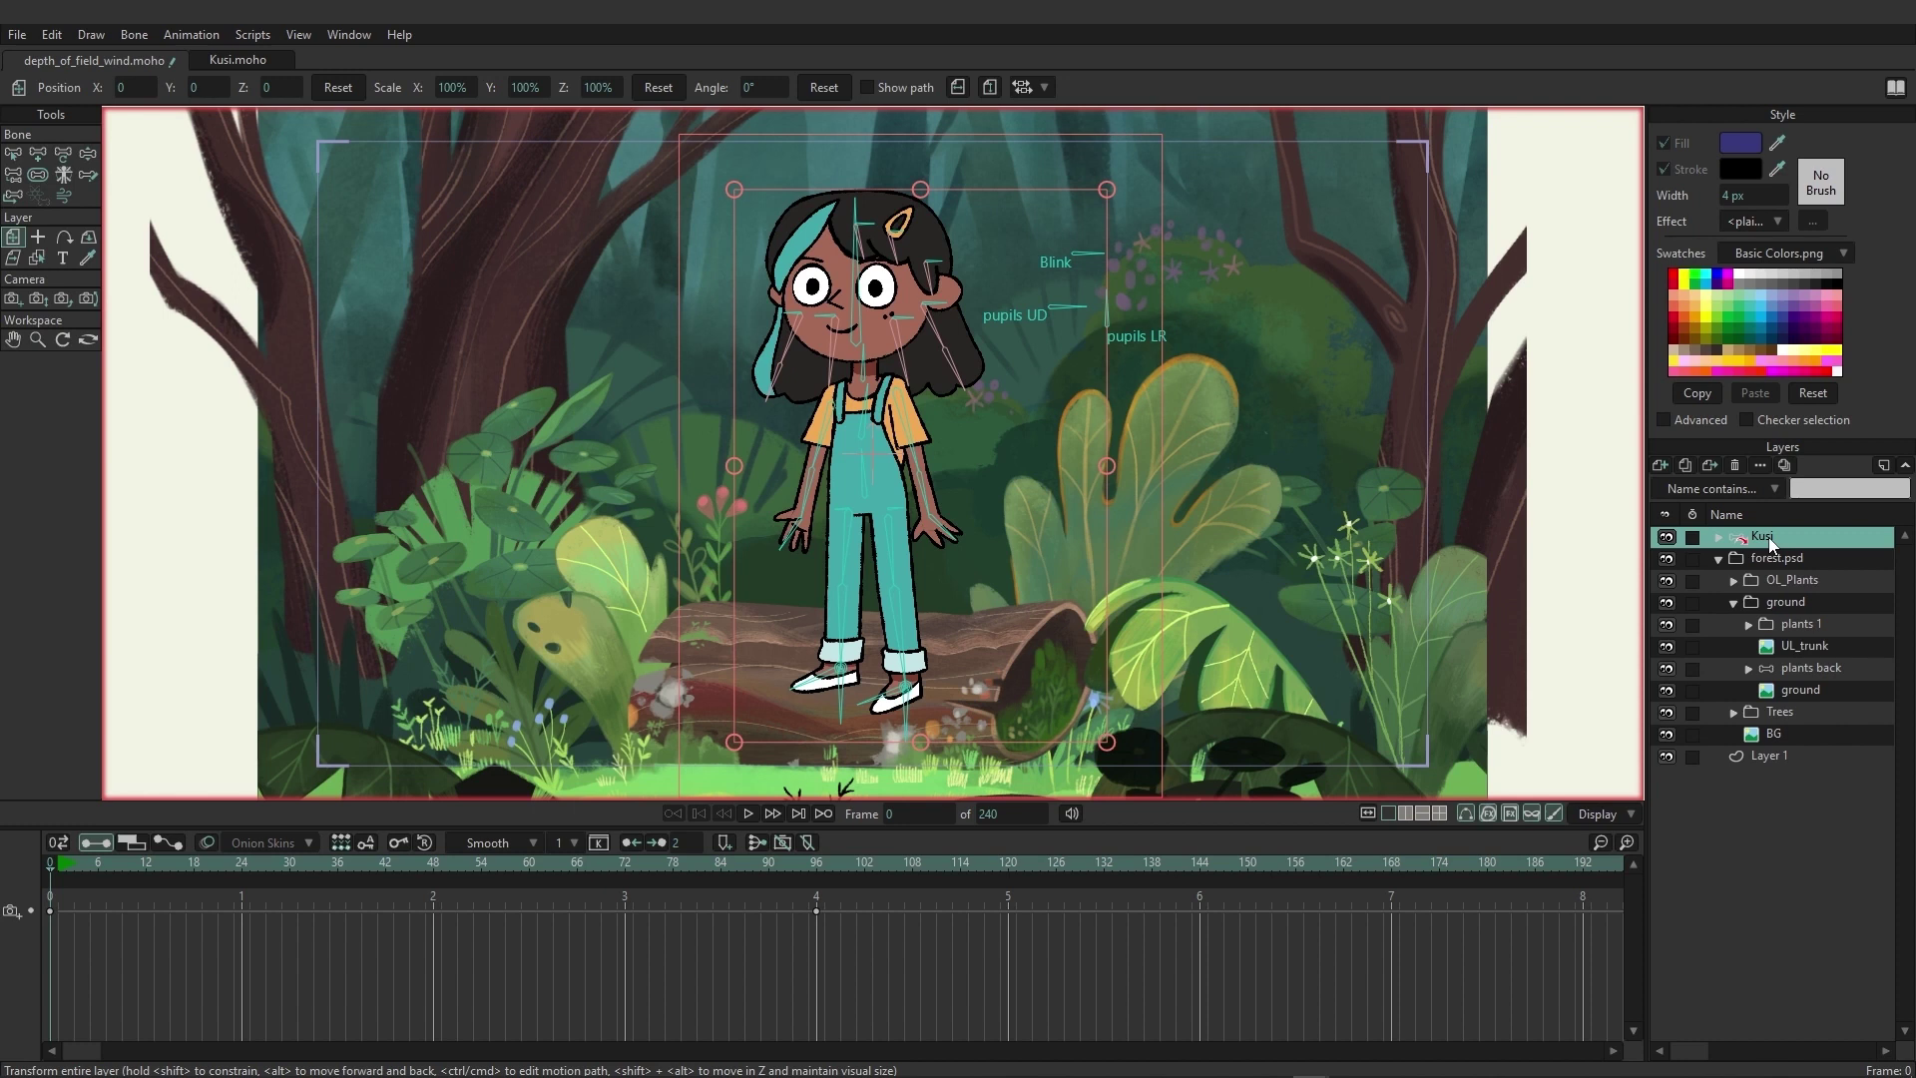
# Update the Kusi layer's reference from Kusi.moho, accepting the default Reference Update Options.
pyautogui.rightClick(1768, 539)
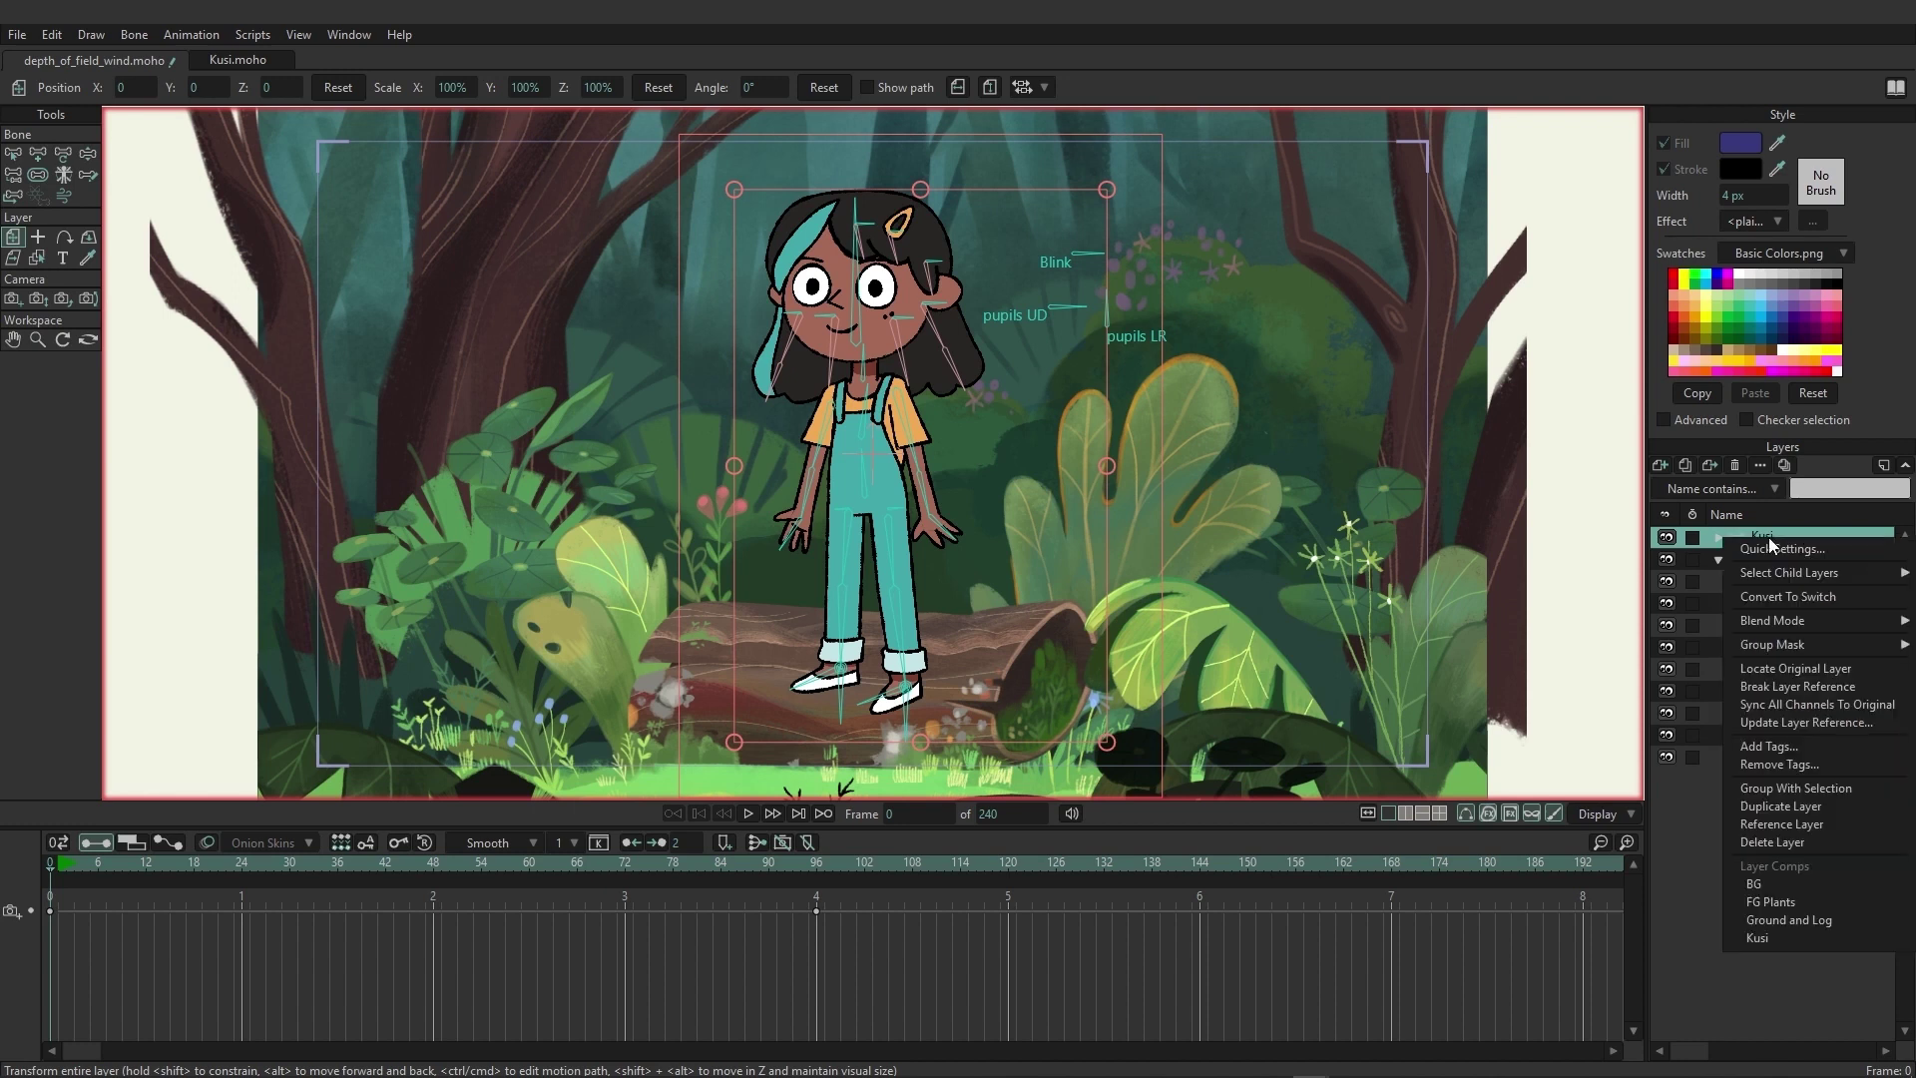
pyautogui.click(1787, 721)
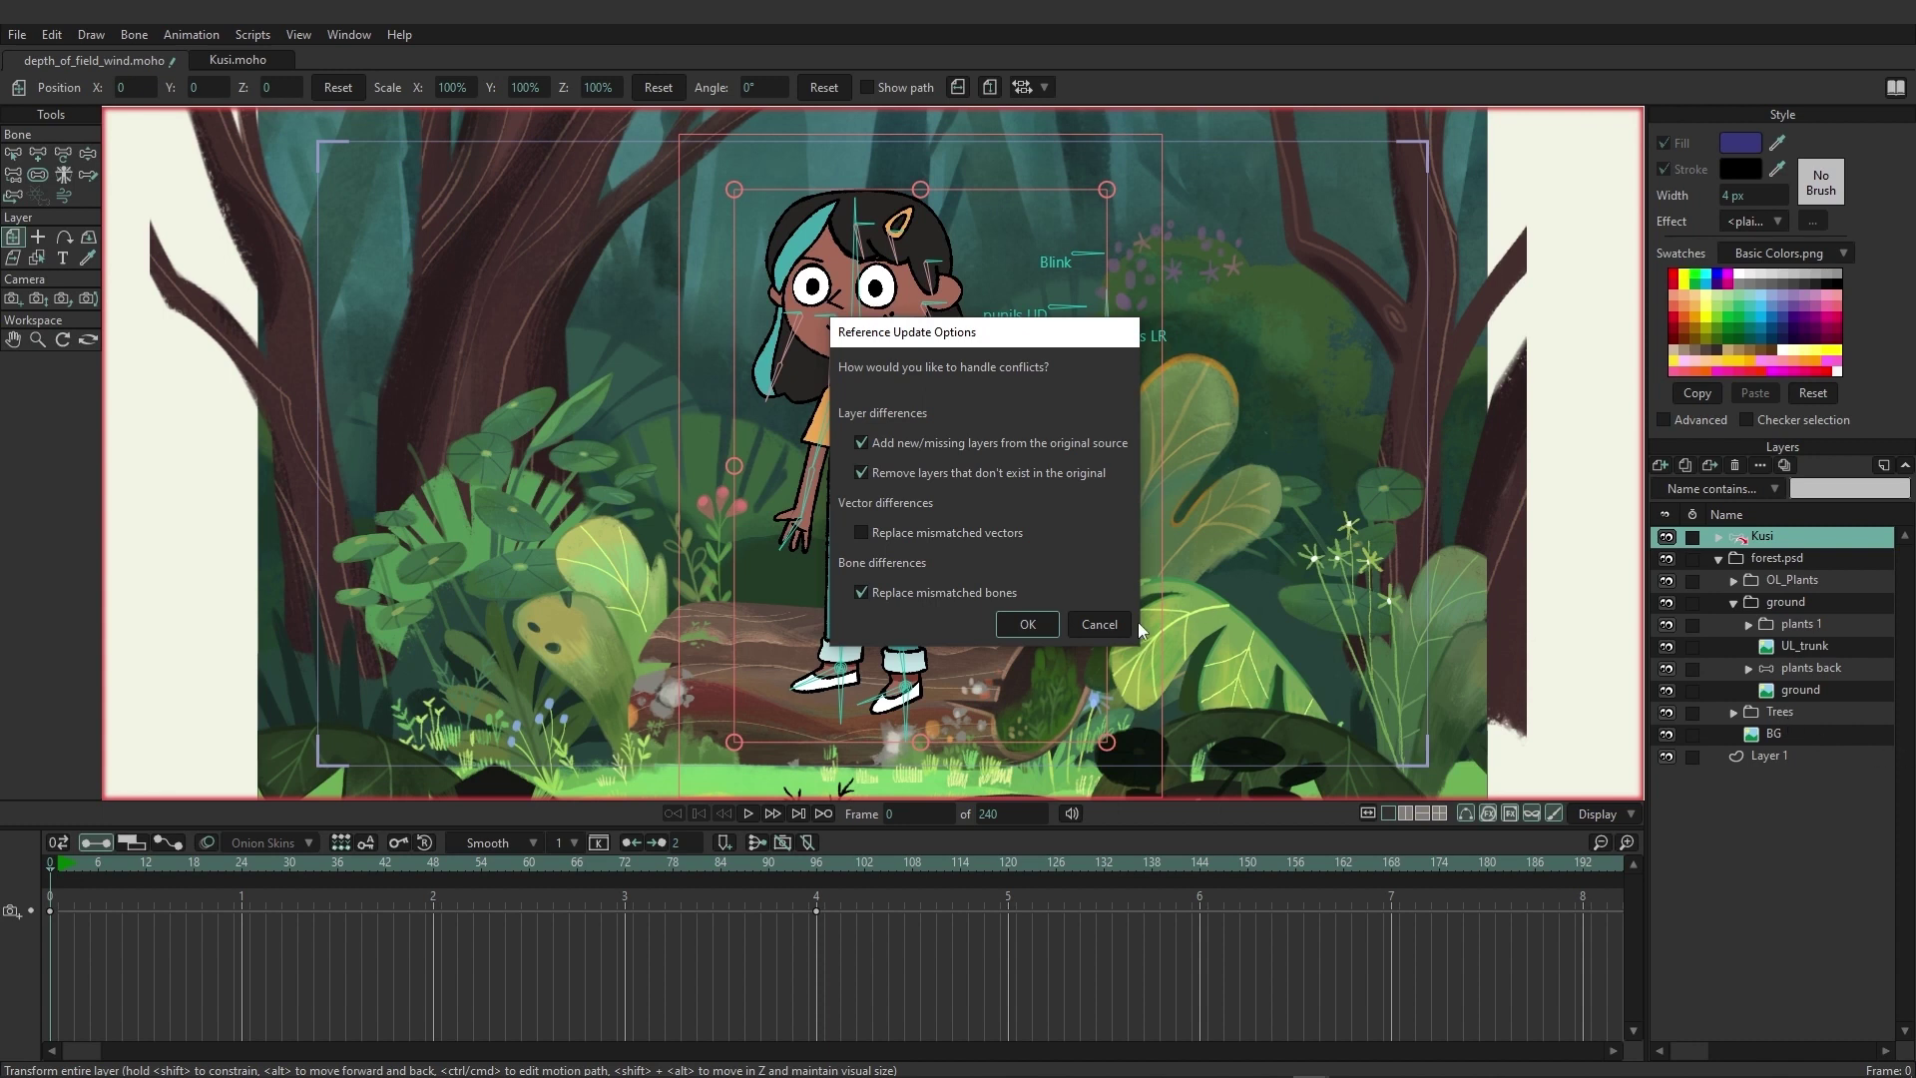
pyautogui.click(1029, 626)
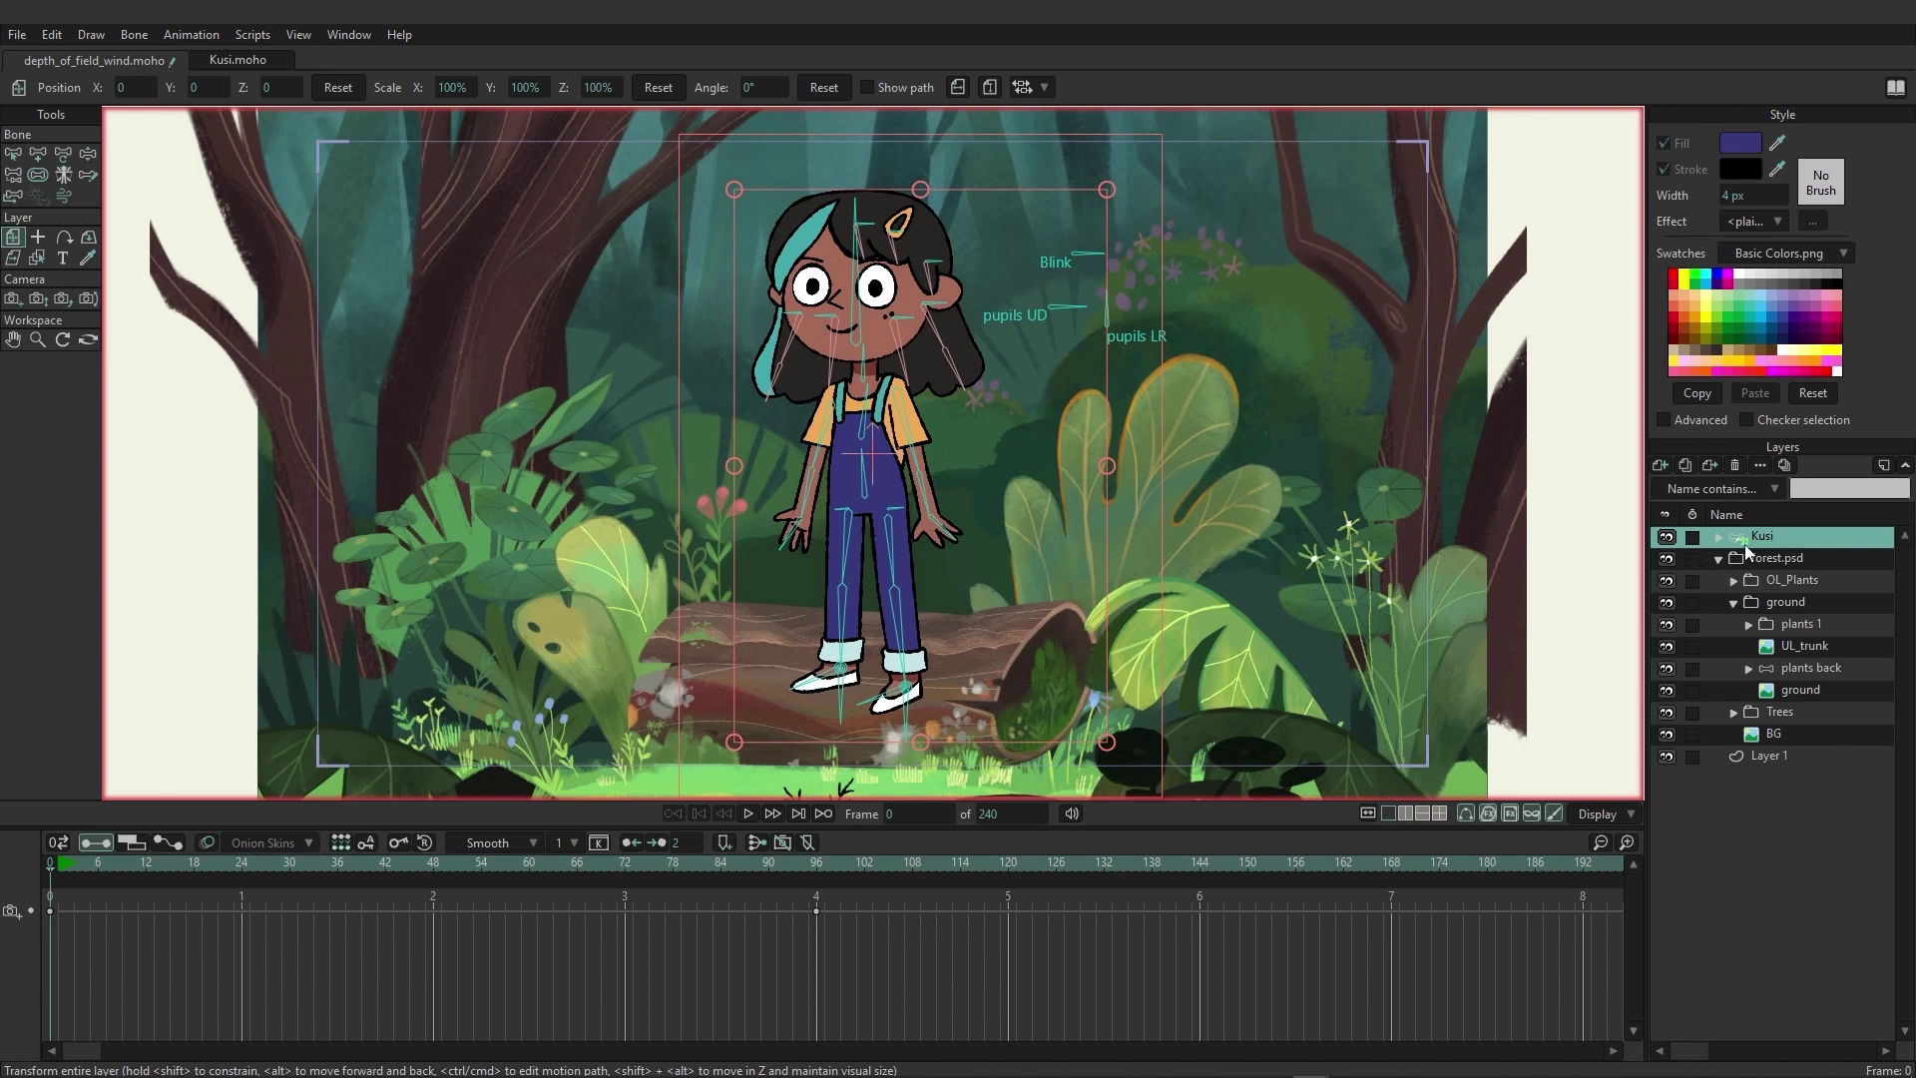
# Expand the Kusi group's layers, then bring up the Kusi.moho master document.
pyautogui.click(1716, 540)
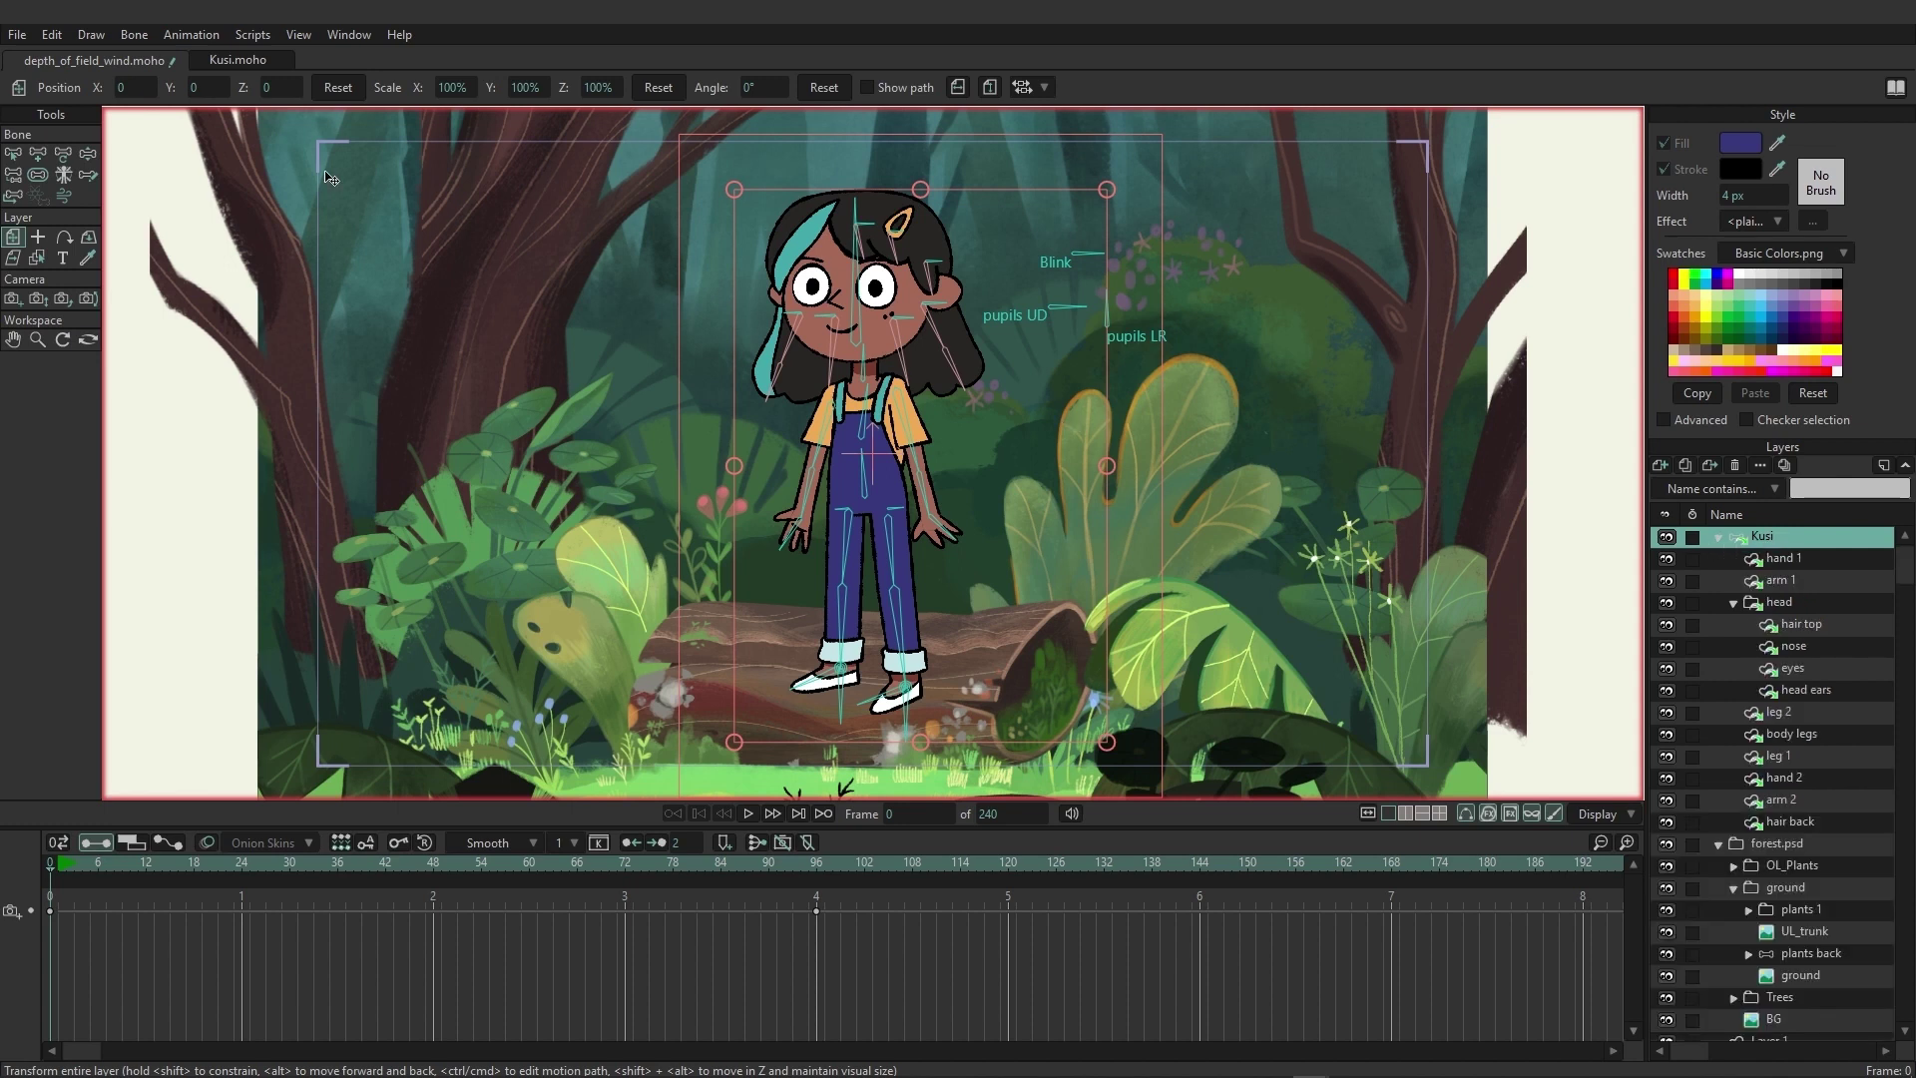
pyautogui.click(247, 60)
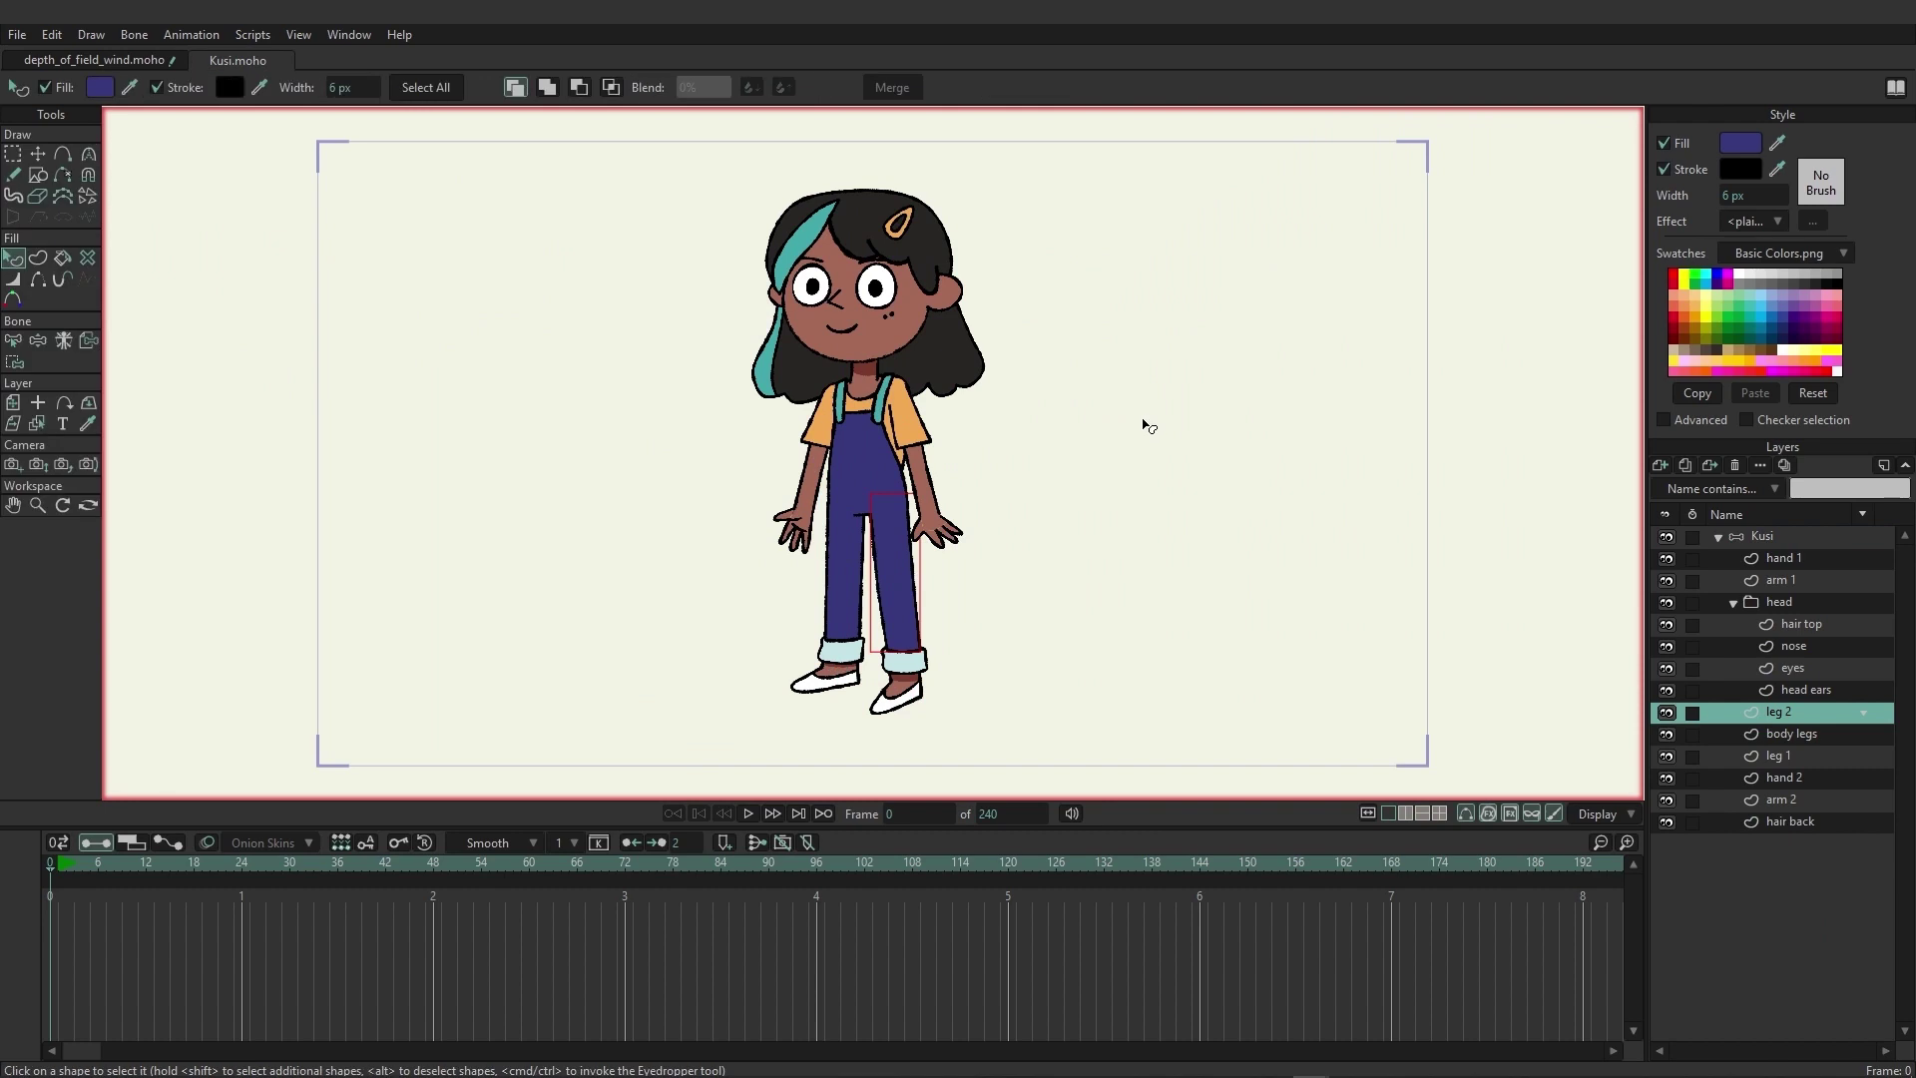